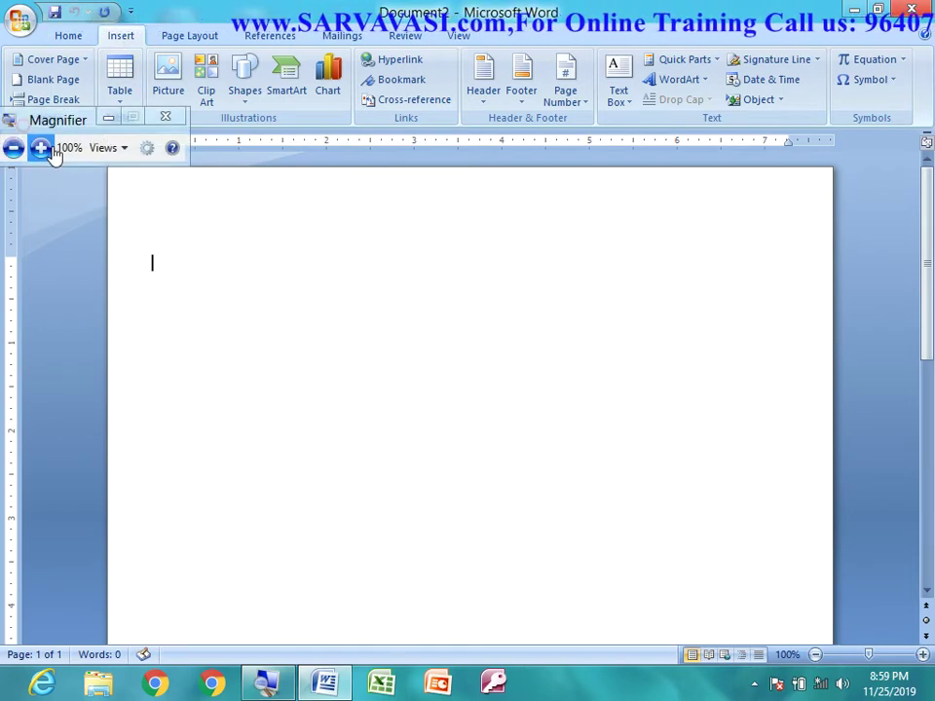
- Switch the screen magnifier between 200% and 100% while opening the Table menu
click(38, 147)
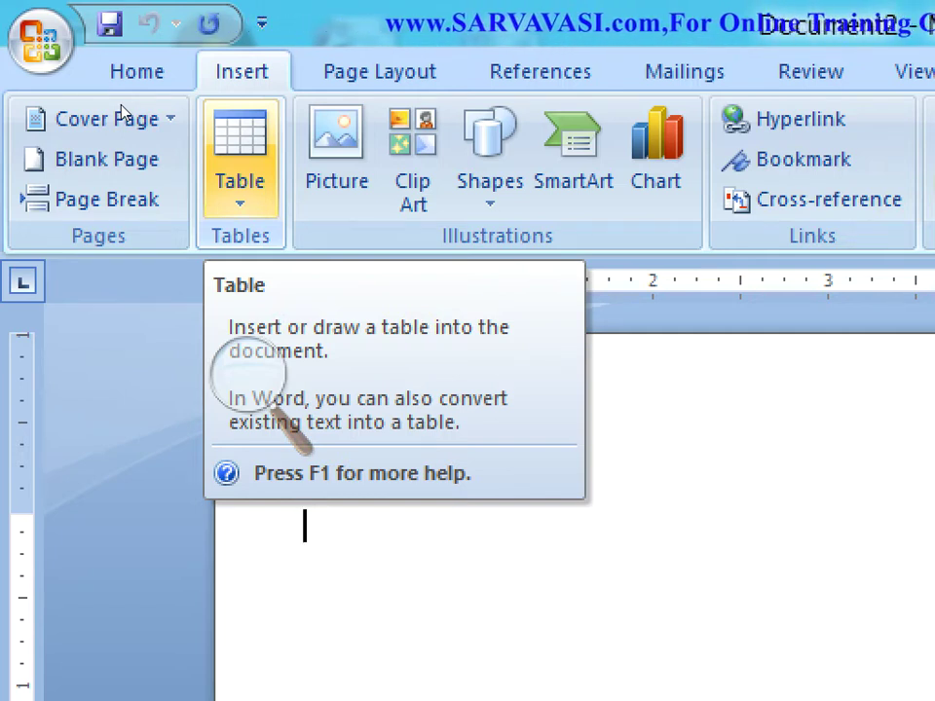
click(121, 107)
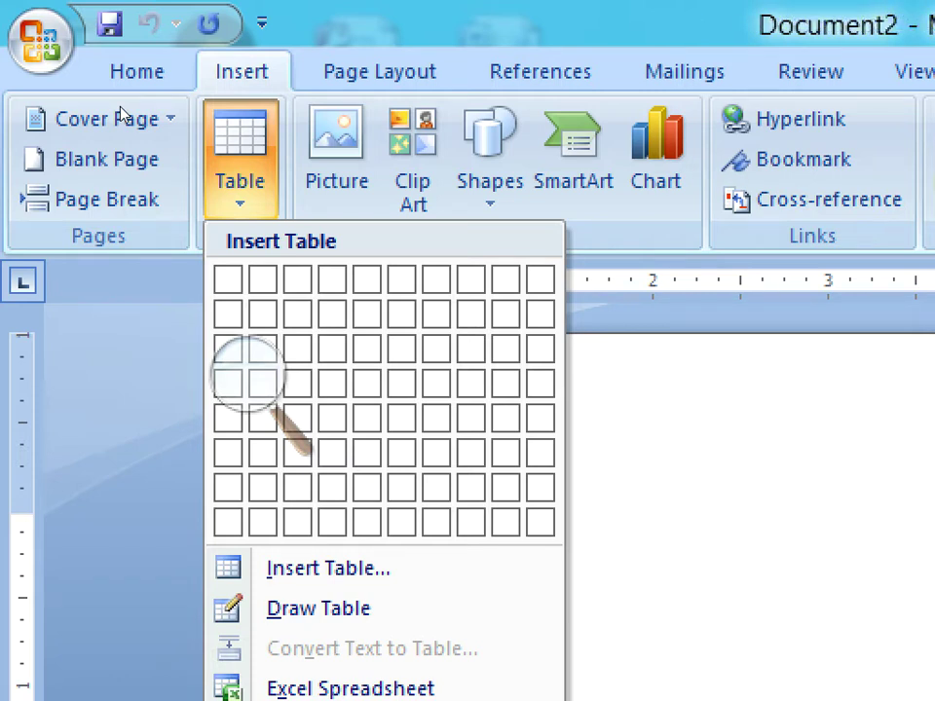
click(129, 196)
click(117, 199)
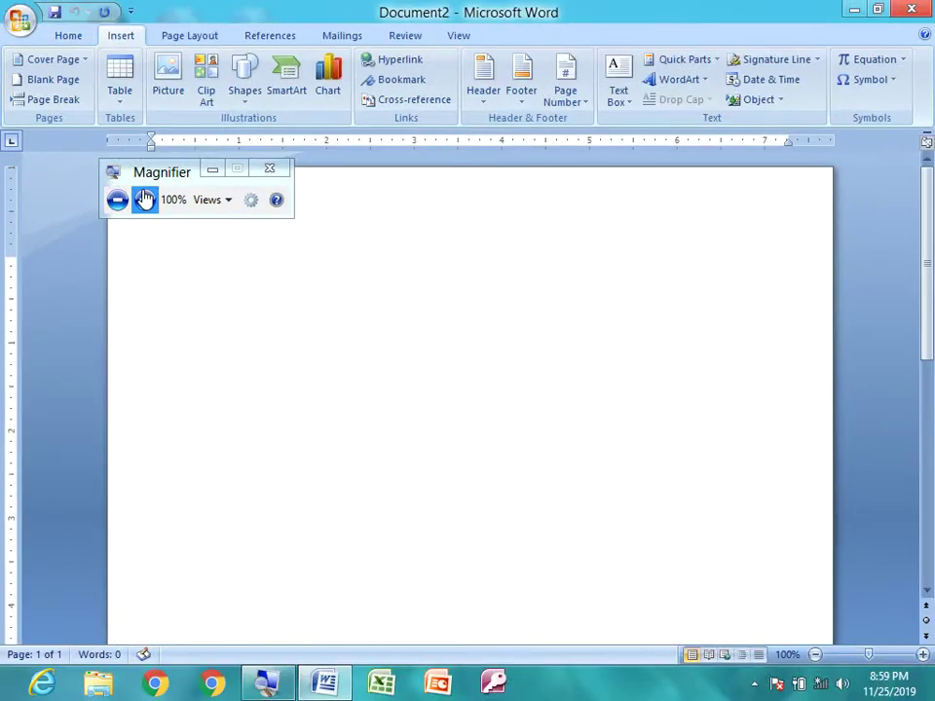
click(145, 200)
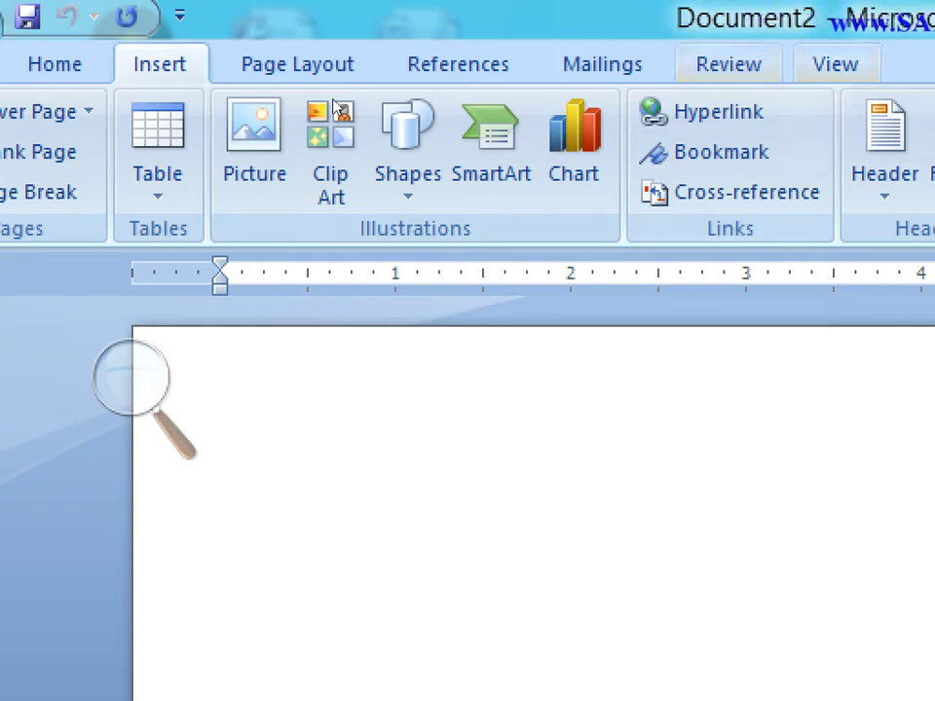
- Preview table sizes in the Table grid, growing up to five columns by three rows
click(116, 107)
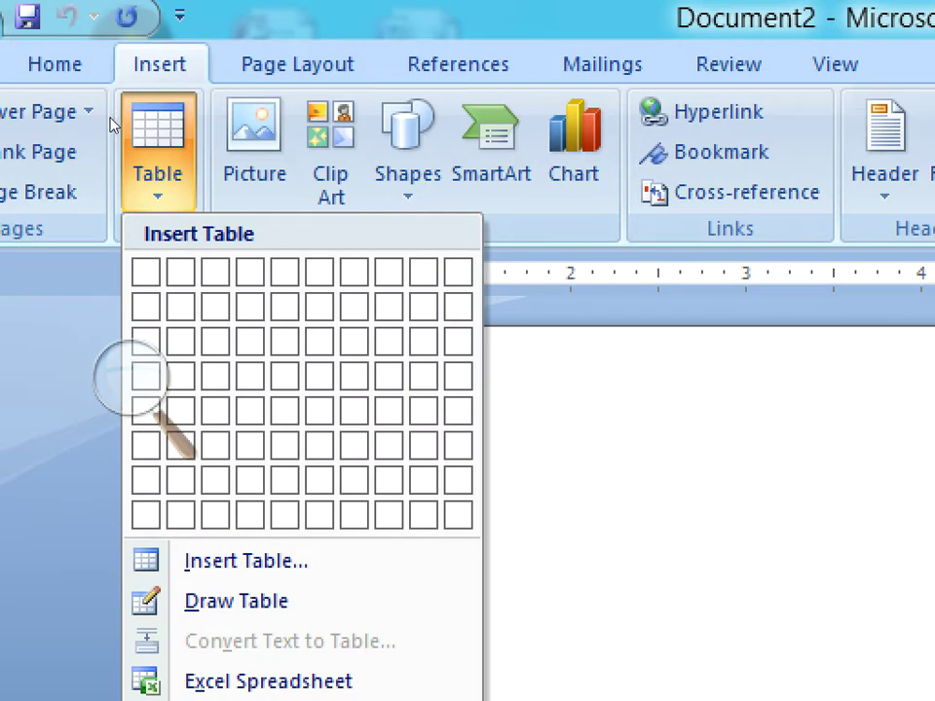
key(Down)
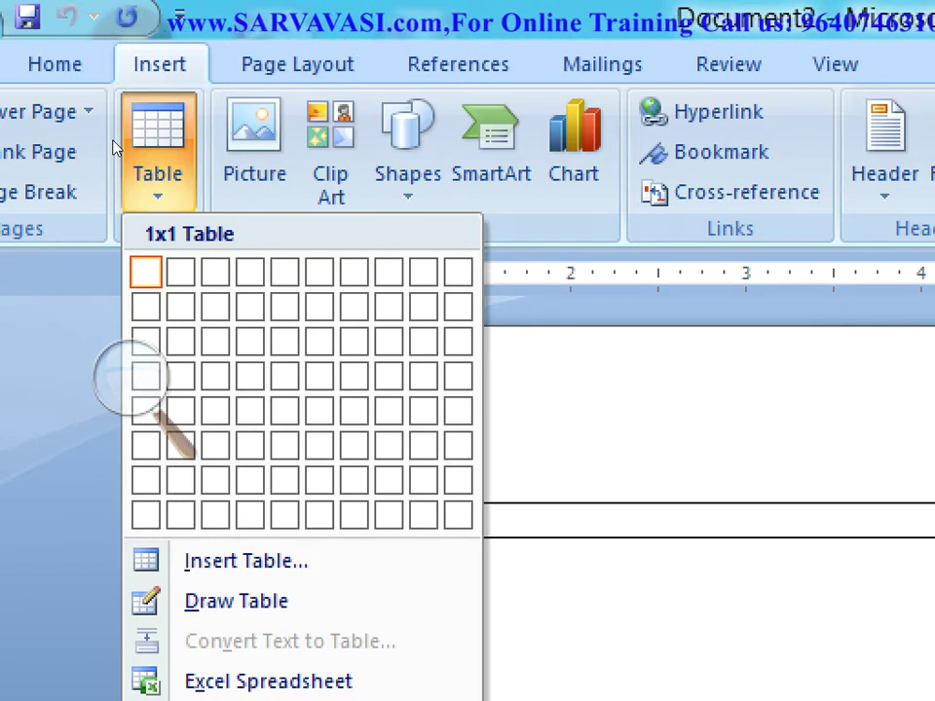
key(Down)
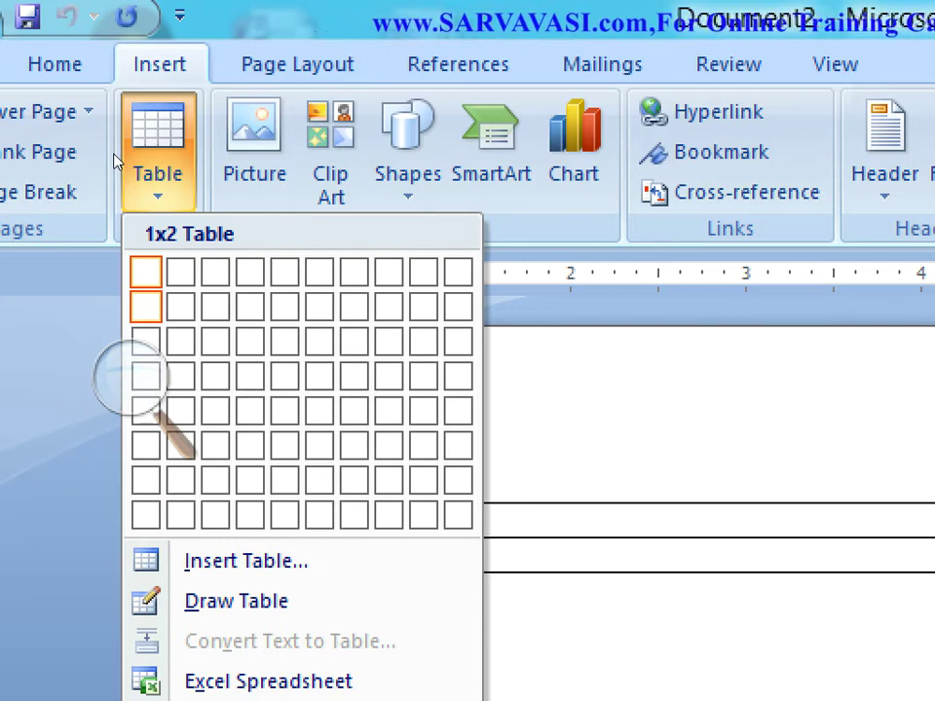
key(Right)
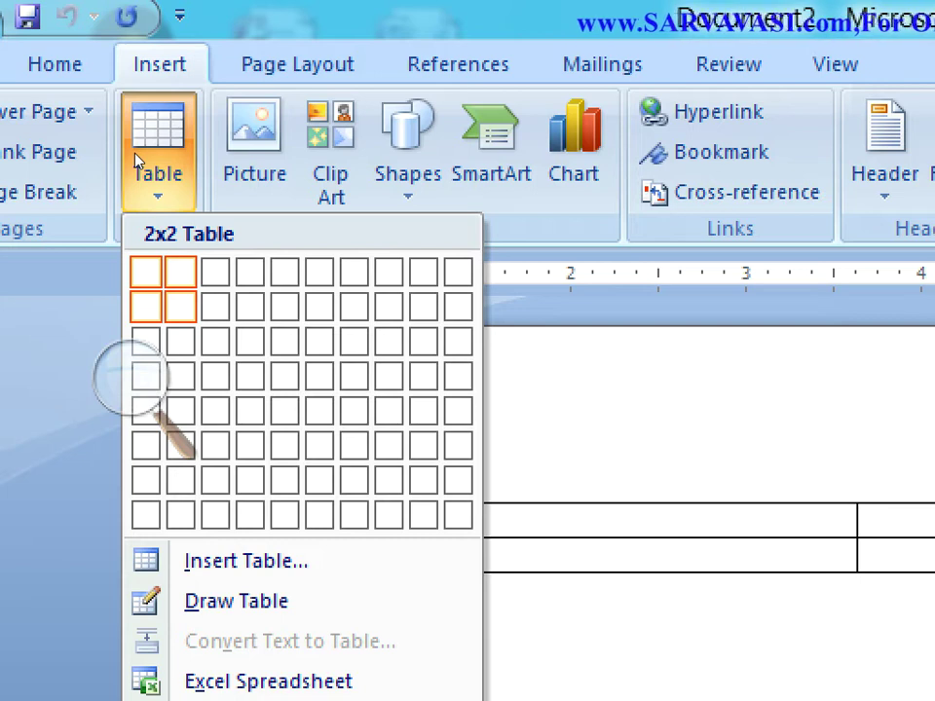
key(Right)
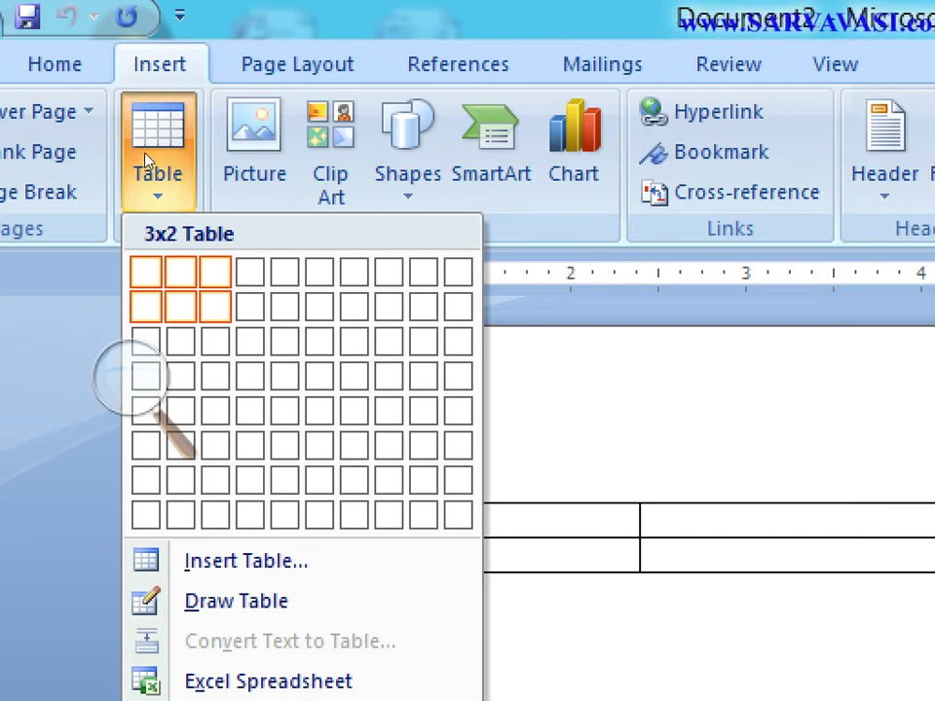
key(Right)
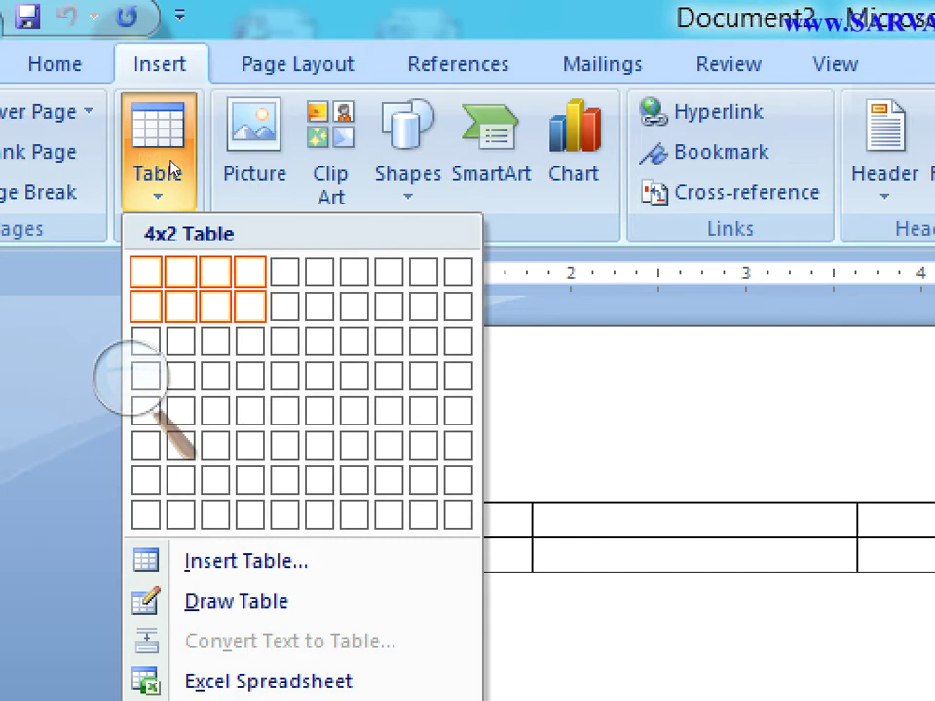
key(Down)
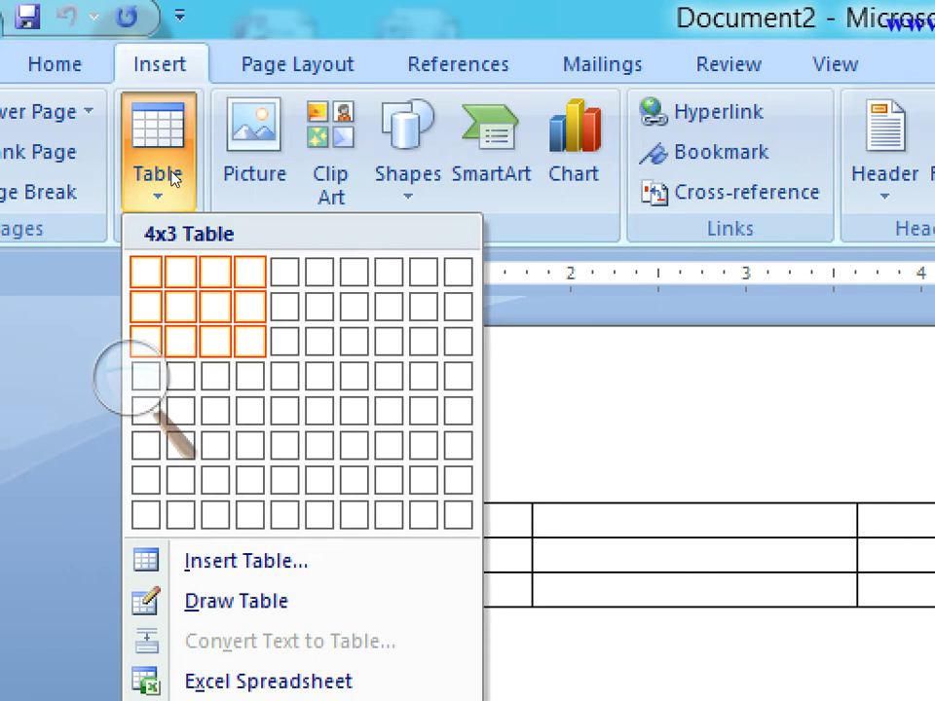
key(Right)
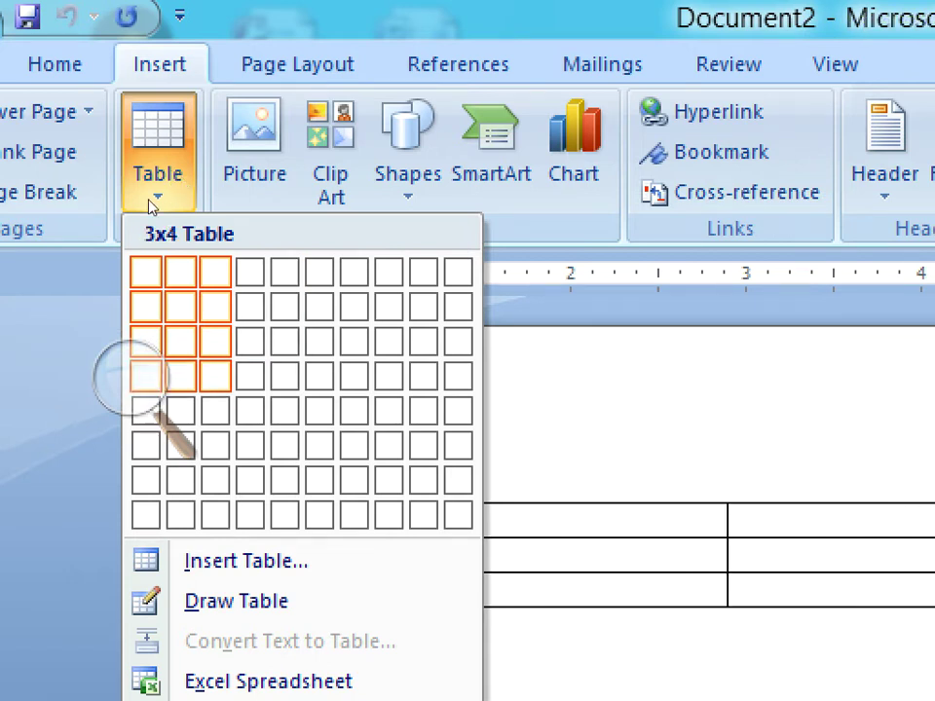
- Insert a 4x4 table from the Table grid and put the cursor in its first cell
click(102, 208)
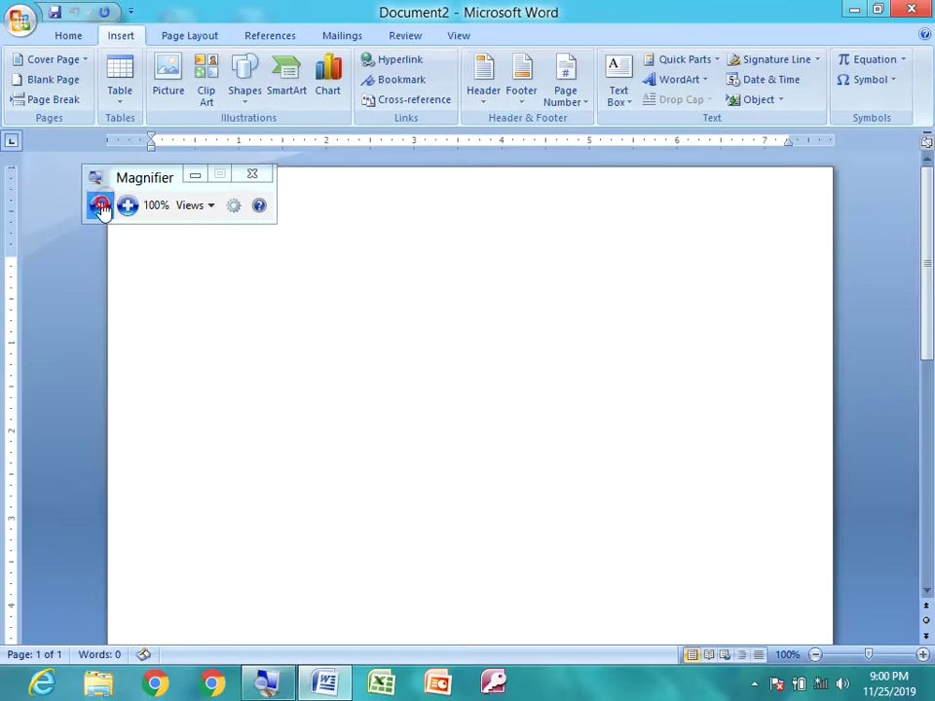
drag(126, 183, 48, 245)
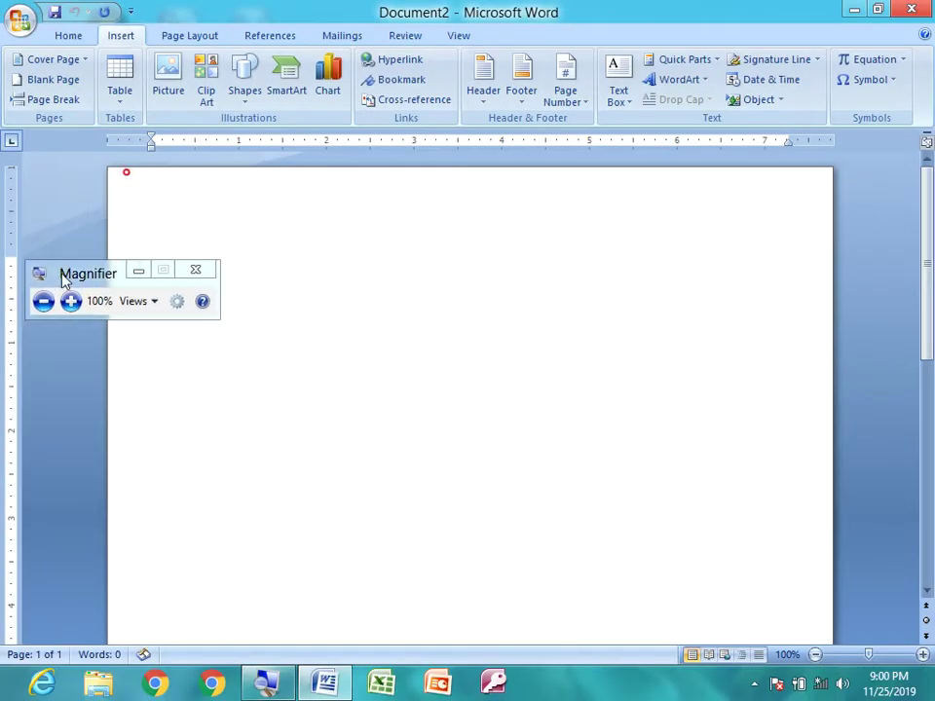
click(131, 102)
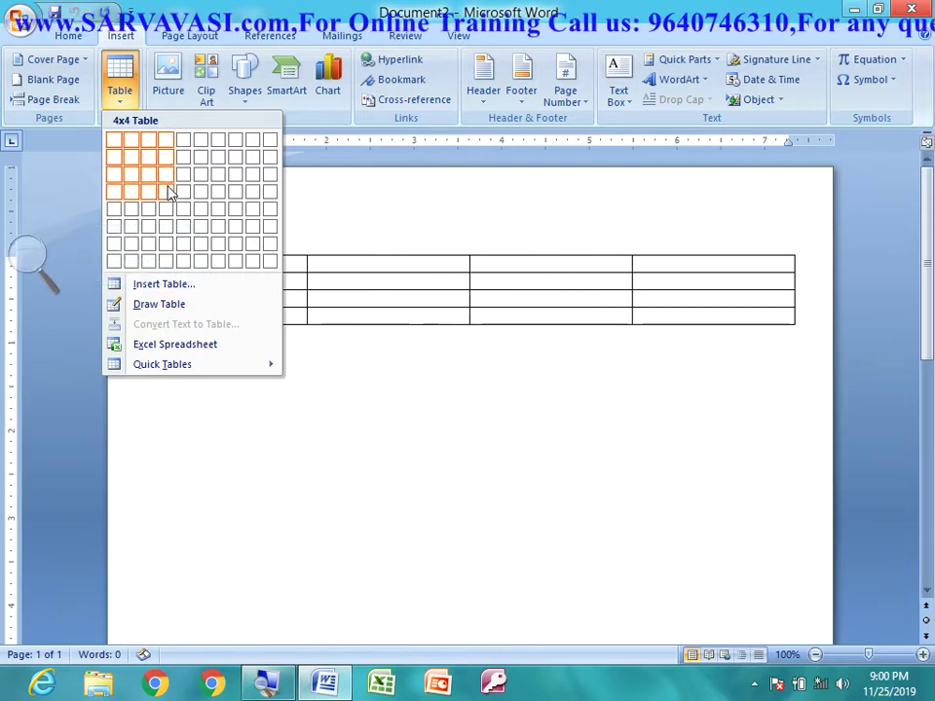
click(168, 191)
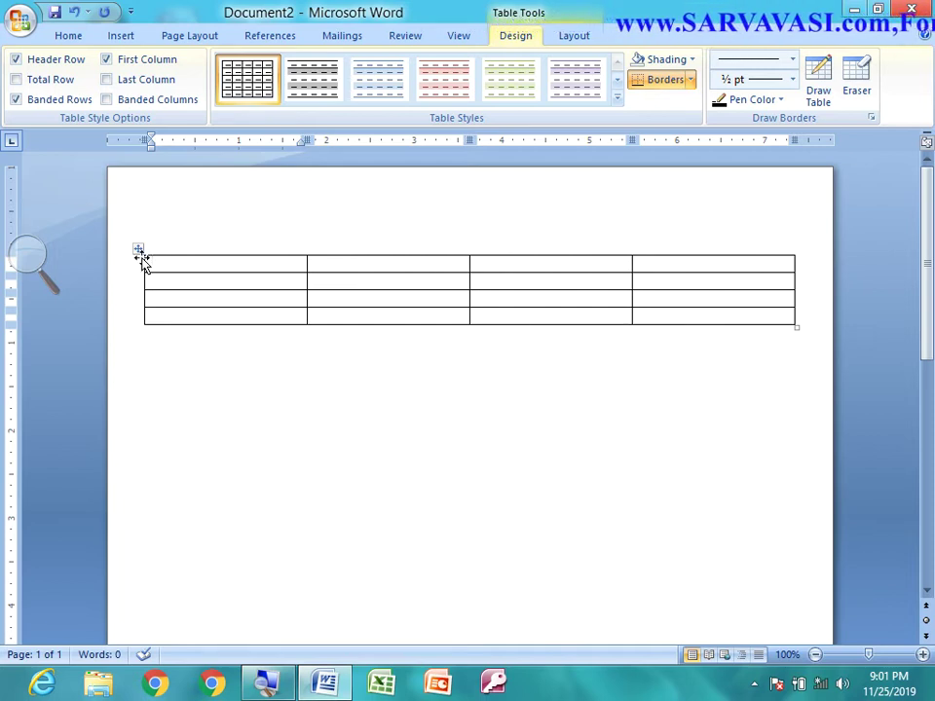
click(142, 263)
click(164, 279)
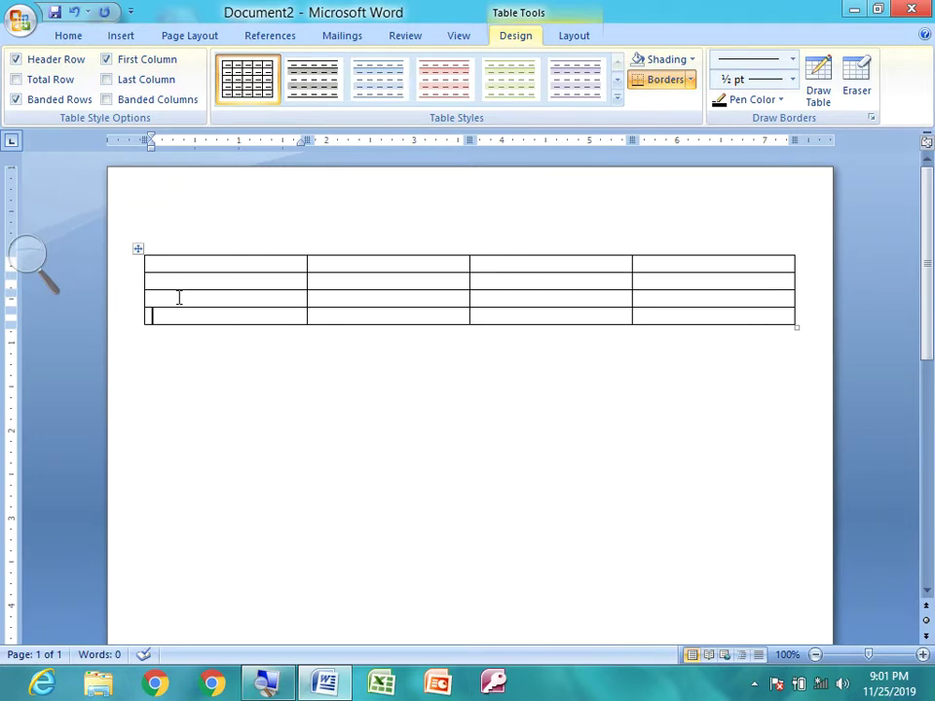
click(29, 258)
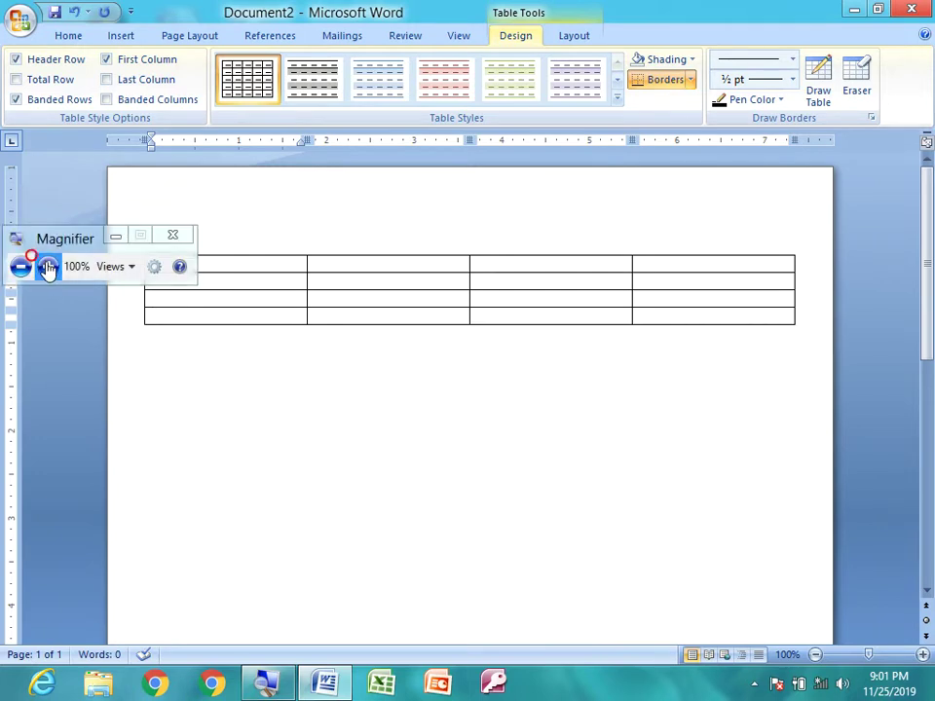
click(45, 265)
drag(71, 237, 219, 351)
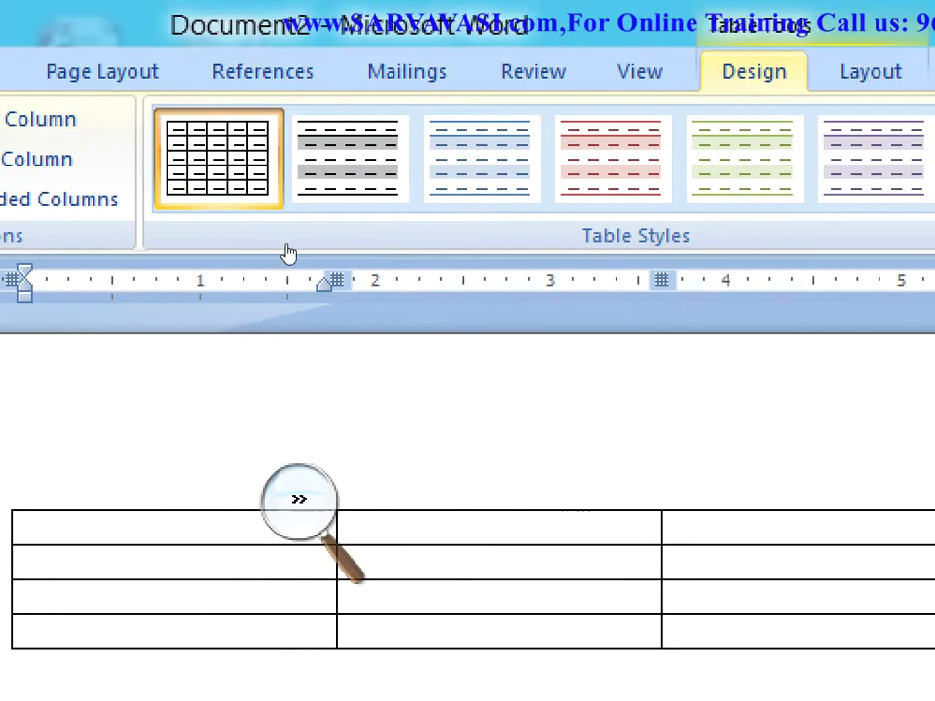
click(297, 498)
click(285, 526)
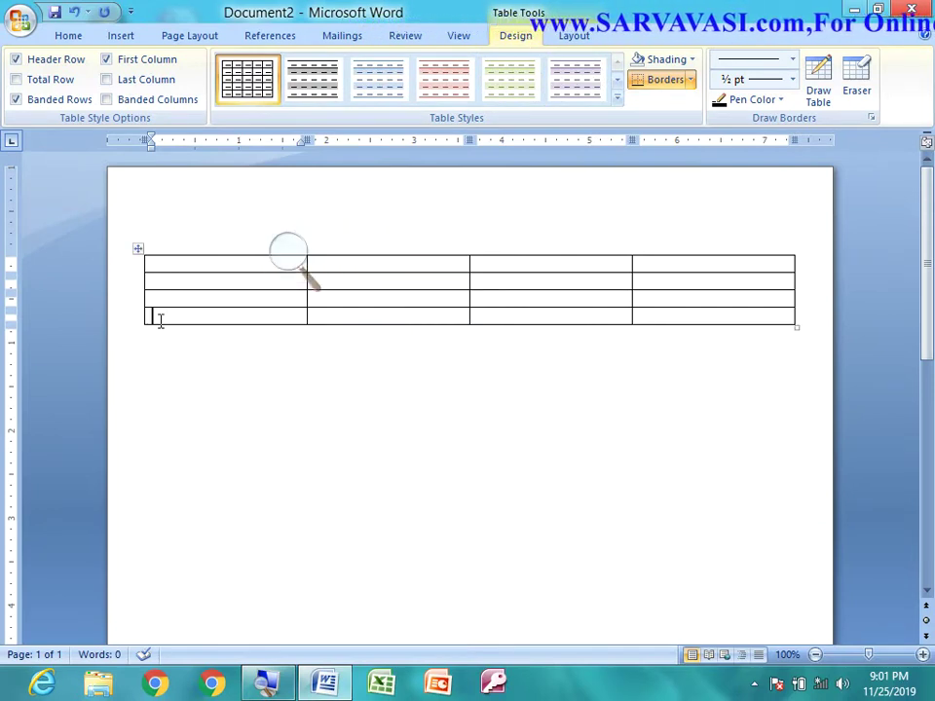
click(160, 415)
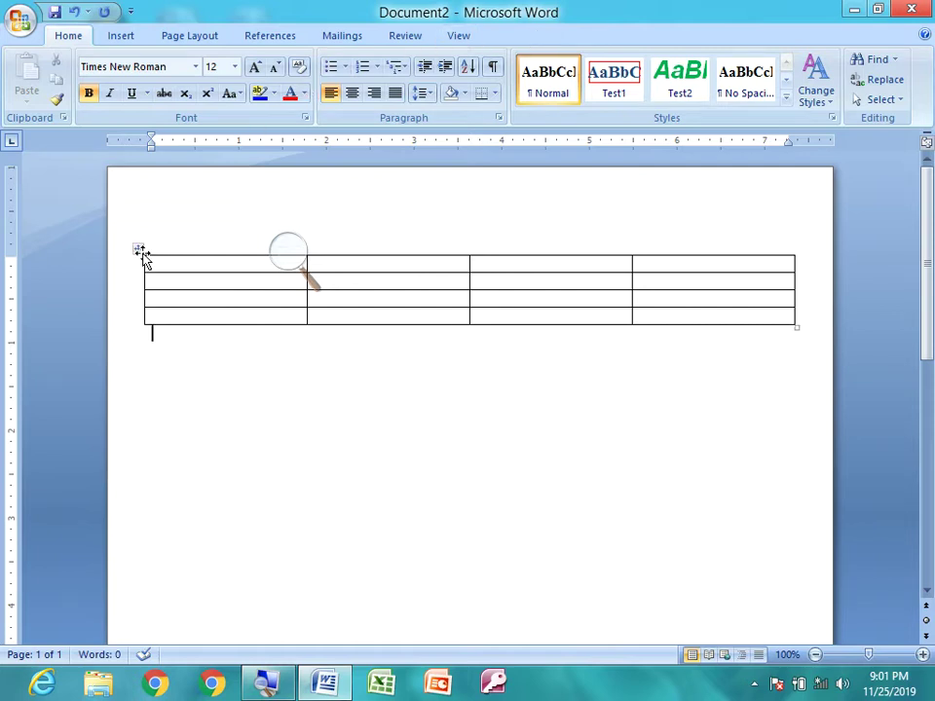
- Select the whole 4x4 table with its move handle and cut it from the document
click(139, 250)
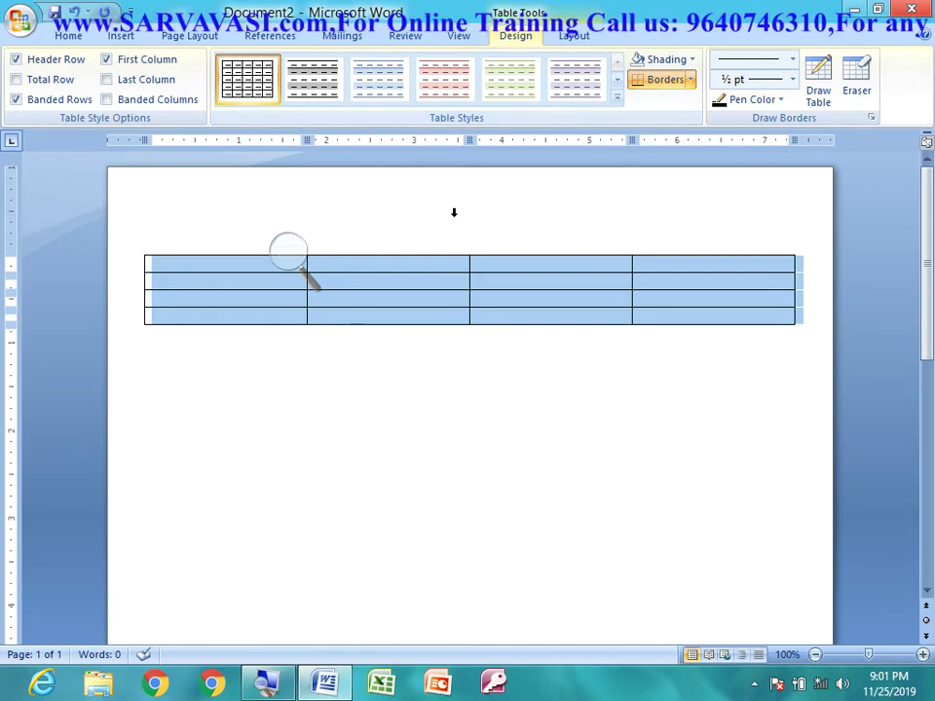
right_click(142, 255)
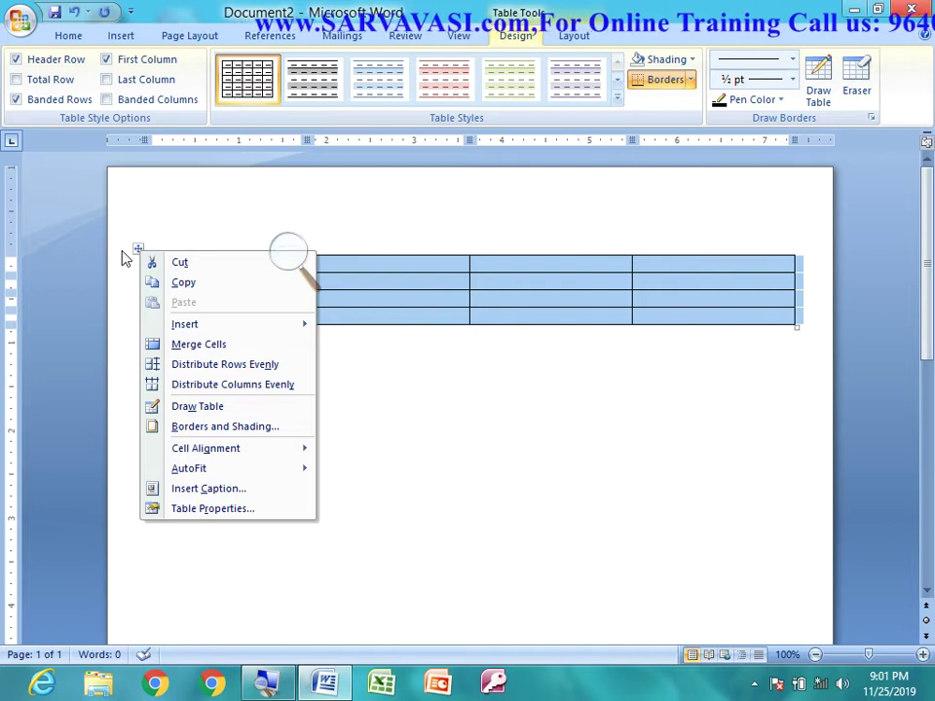
click(855, 96)
click(853, 86)
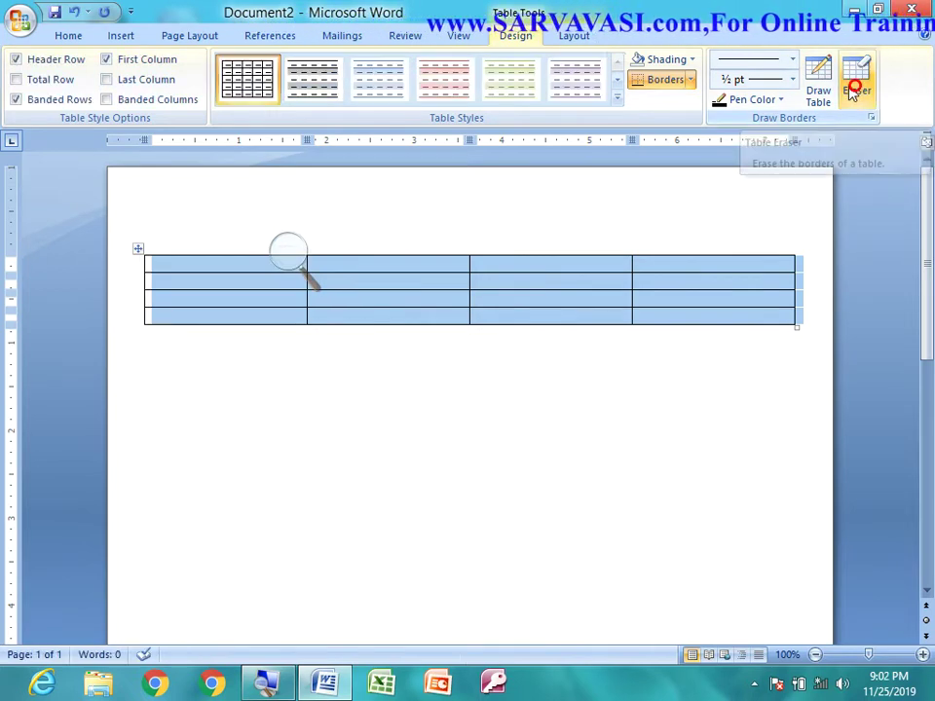
click(138, 251)
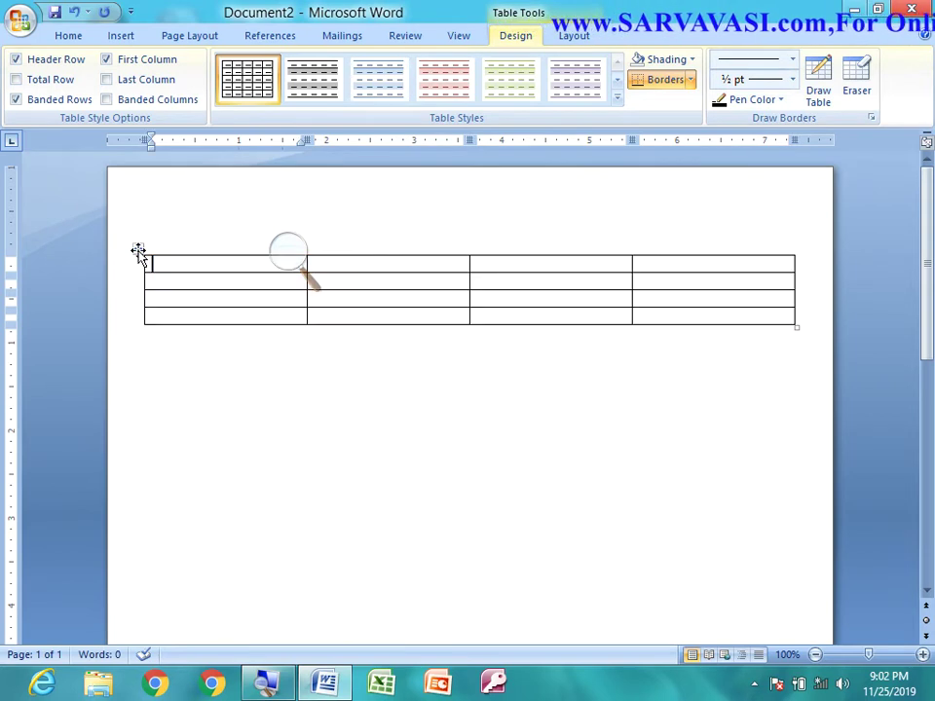
right_click(140, 250)
click(153, 262)
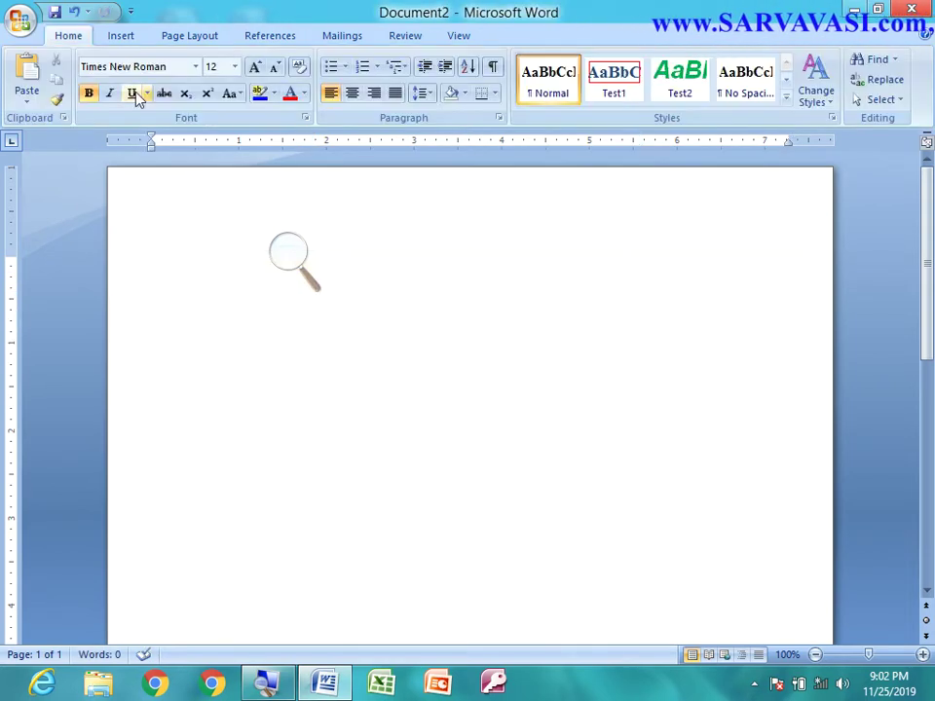
click(119, 39)
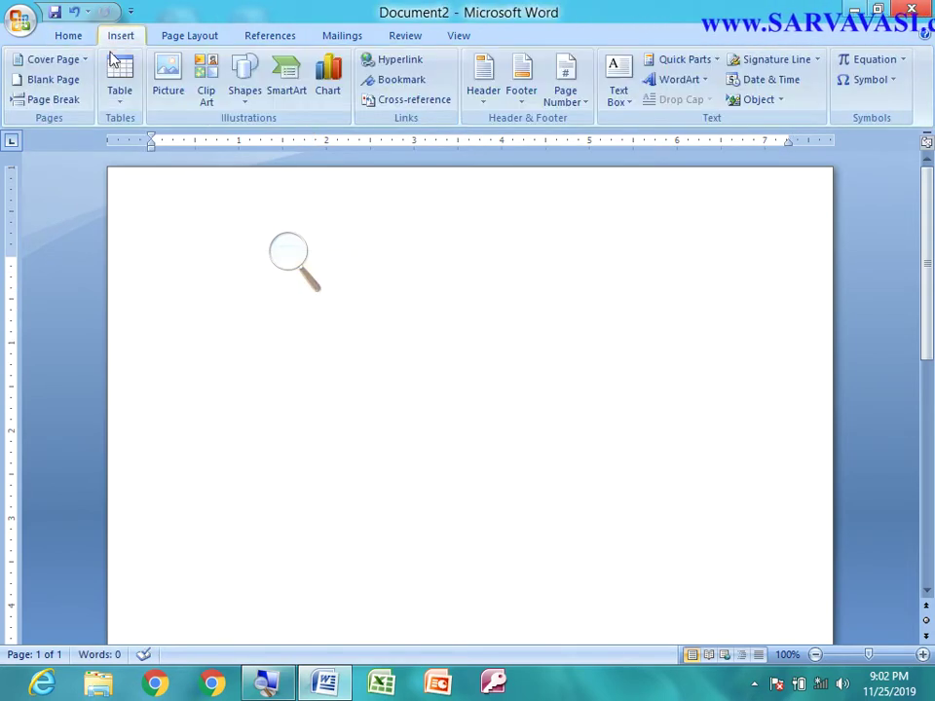
- Choose Insert Table... from the Table menu with the magnifier at 200%
click(124, 105)
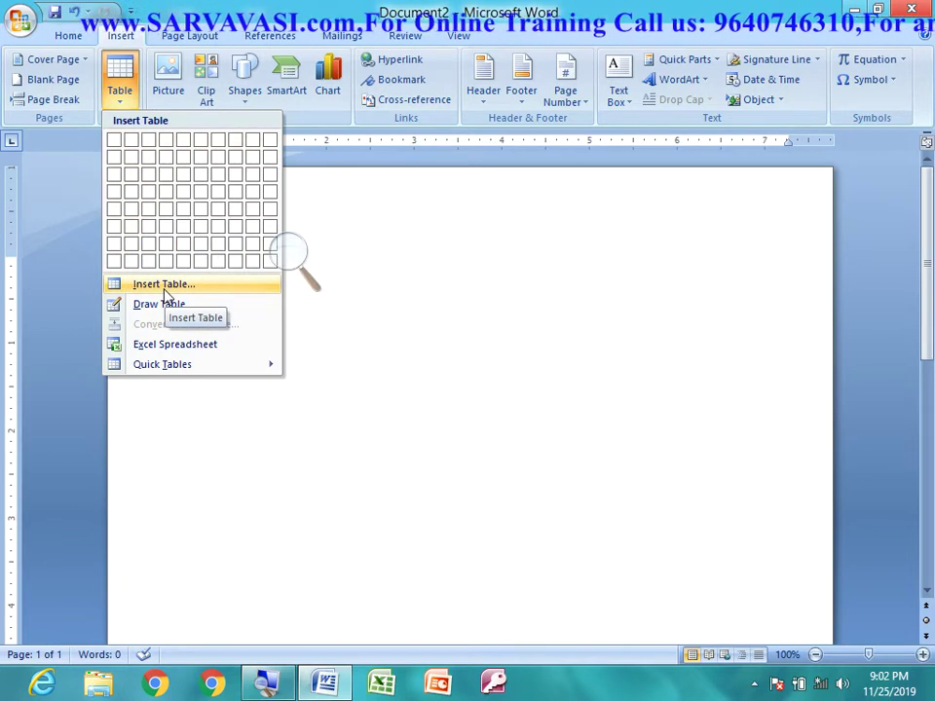
click(280, 258)
click(299, 271)
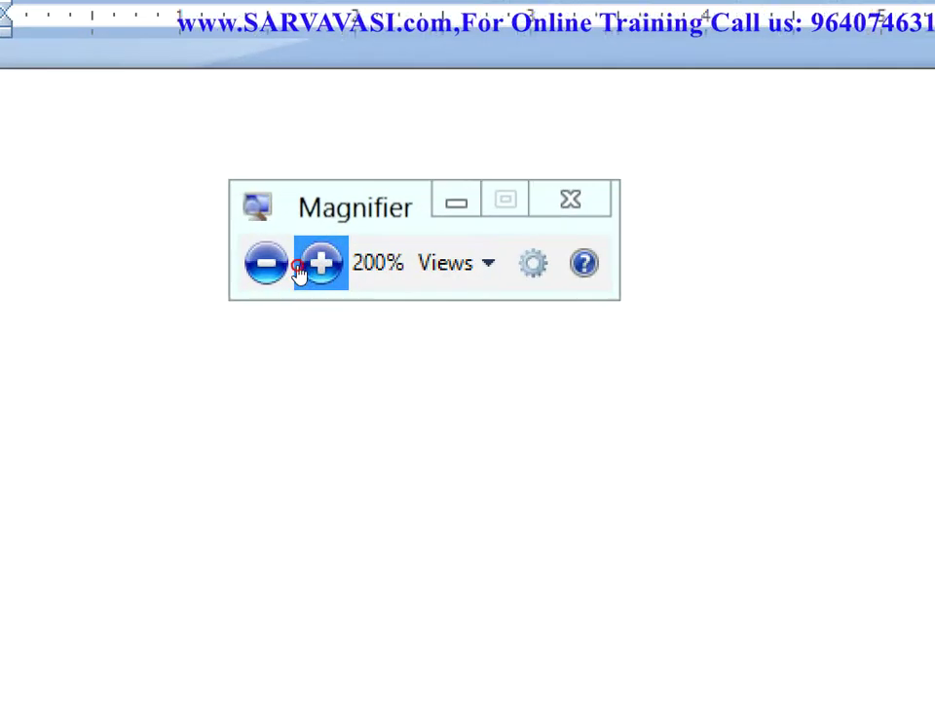
click(238, 125)
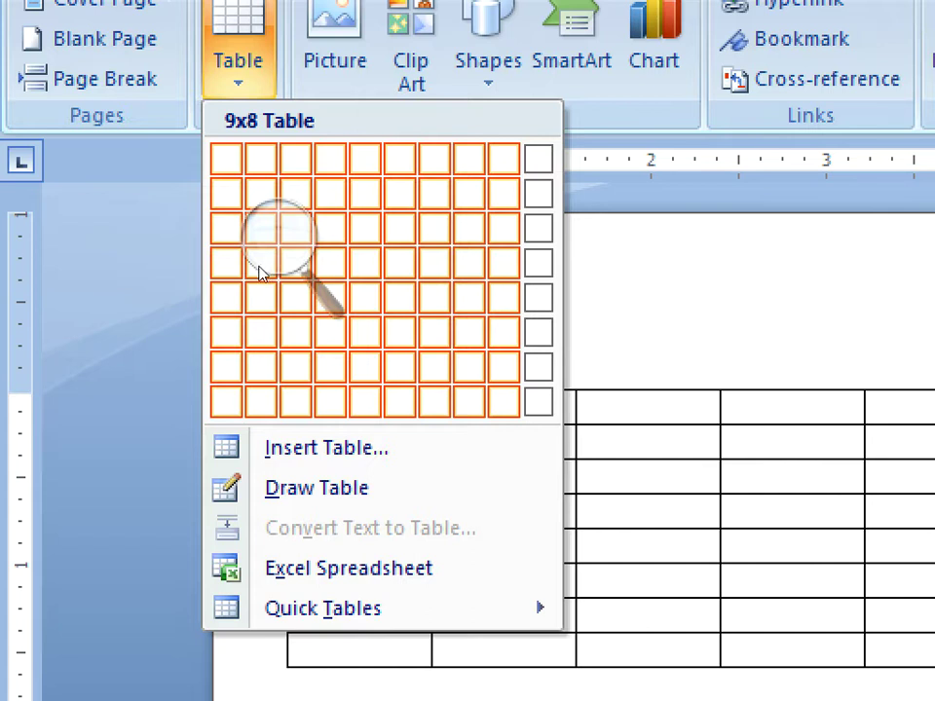
key(Return)
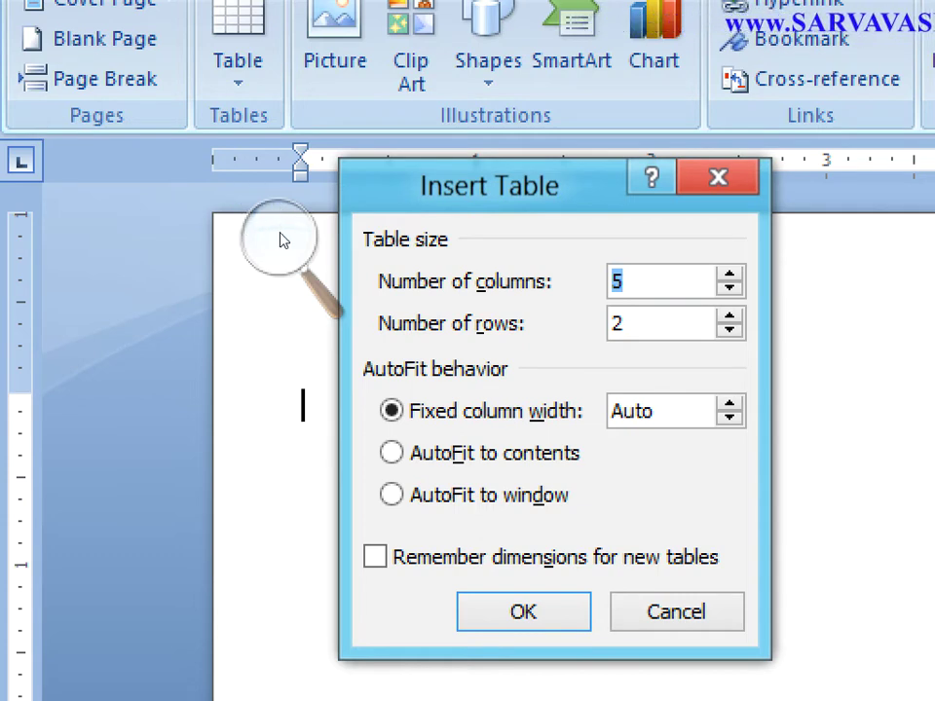
- Enter 10 columns and 5 rows, trying a 0.3" fixed column width before restoring Auto
text(10)
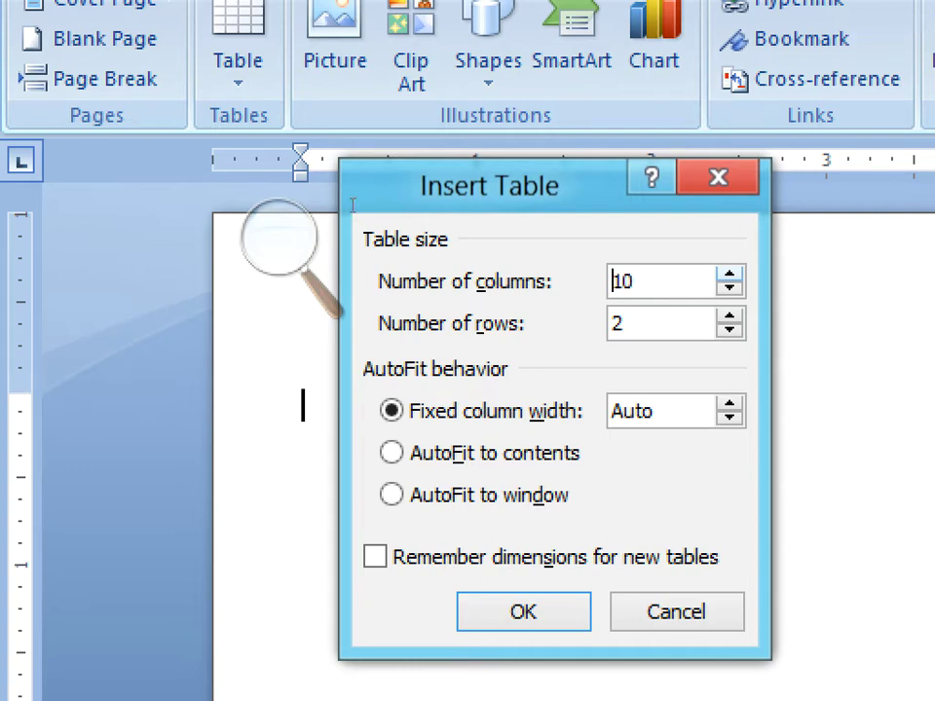
key(Tab)
text(45)
key(Home)
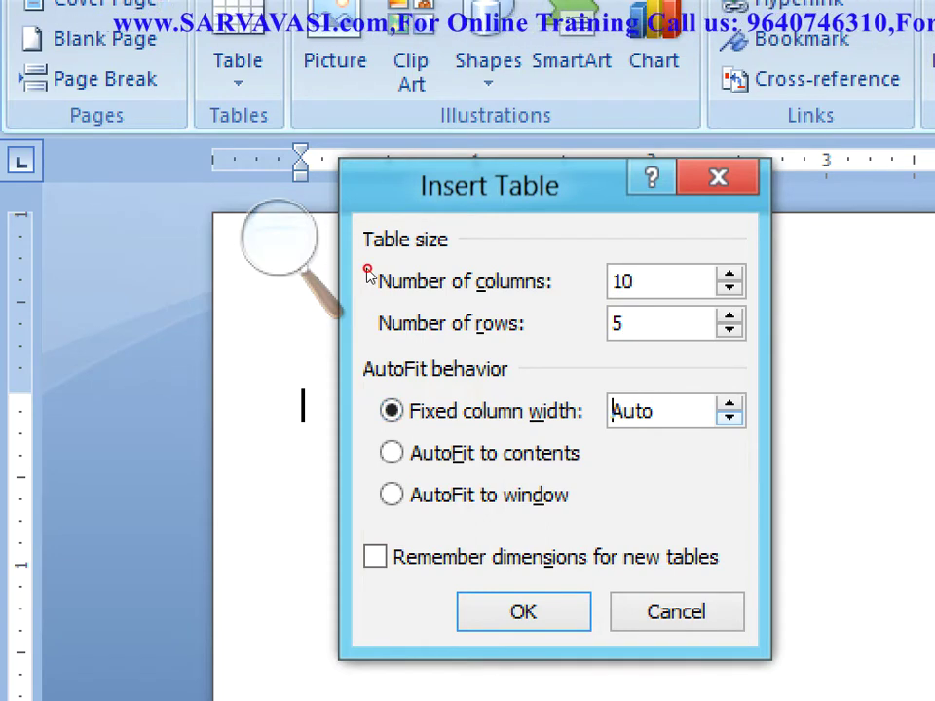
key(Up)
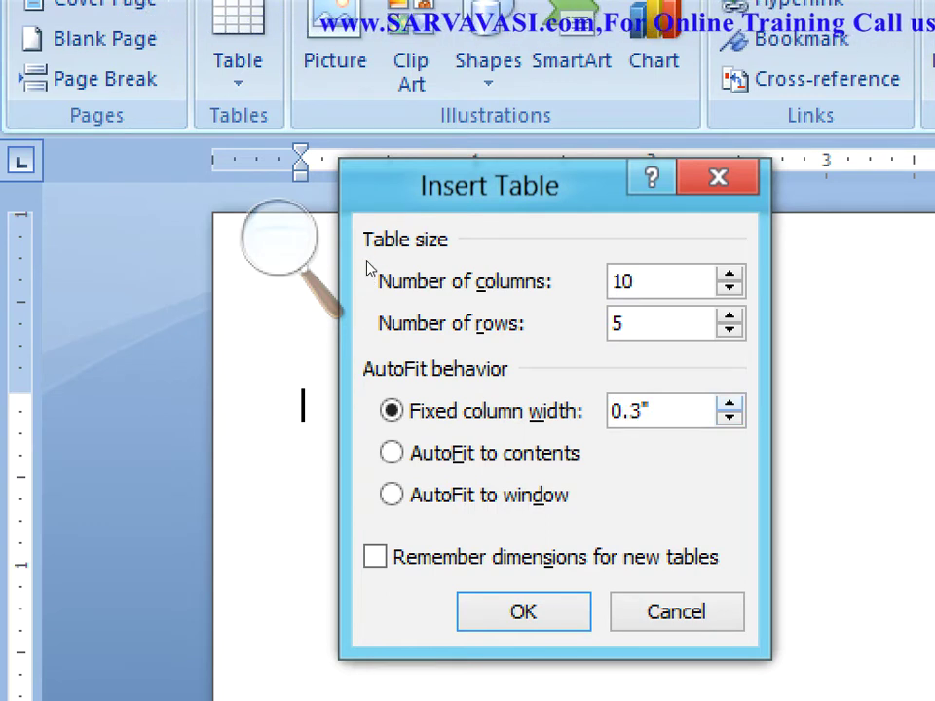
key(Down)
key(Down)
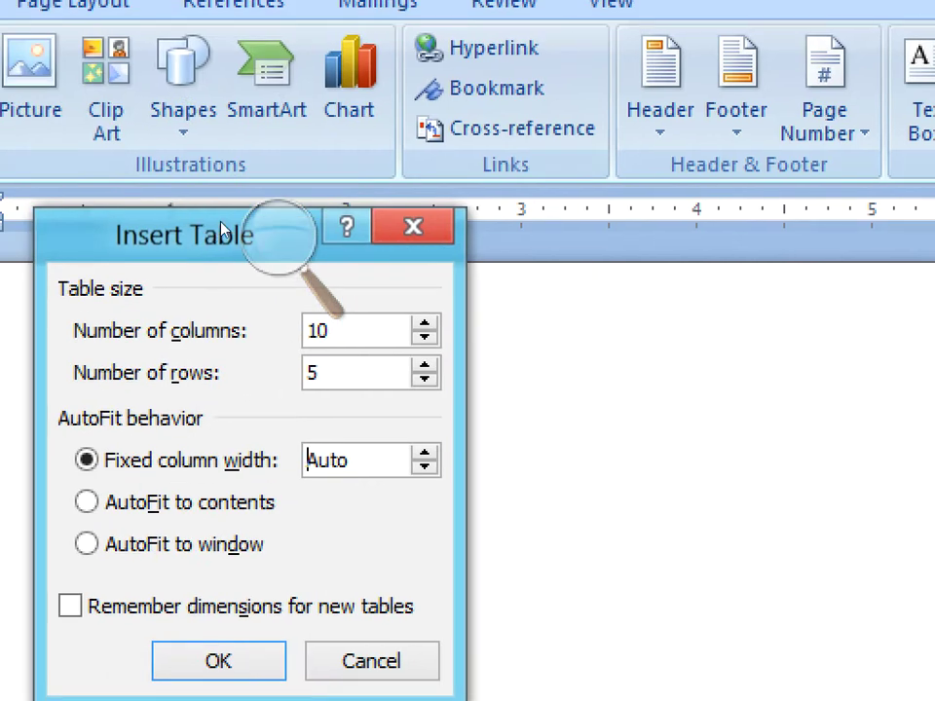
- Choose AutoFit to window and create the 10-by-5 table
key(alt+d)
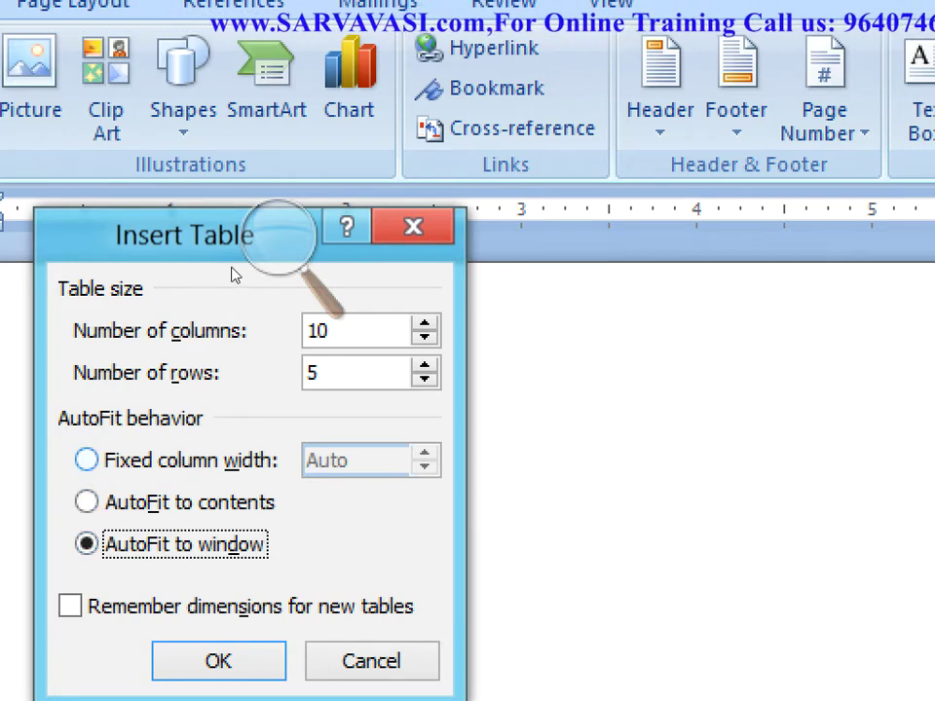
click(279, 234)
key(super+minus)
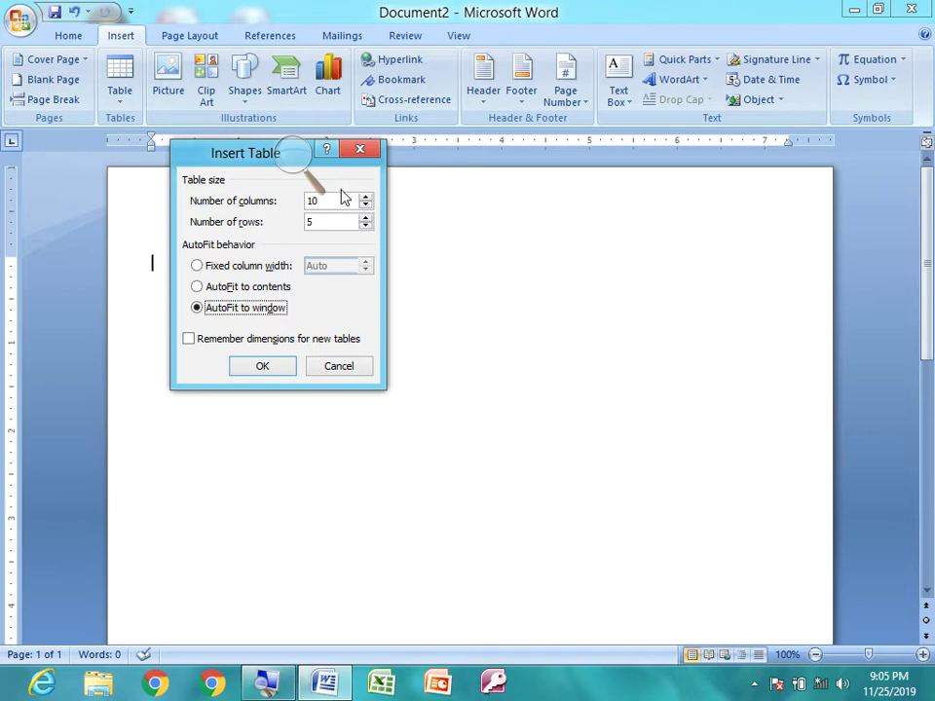
click(269, 371)
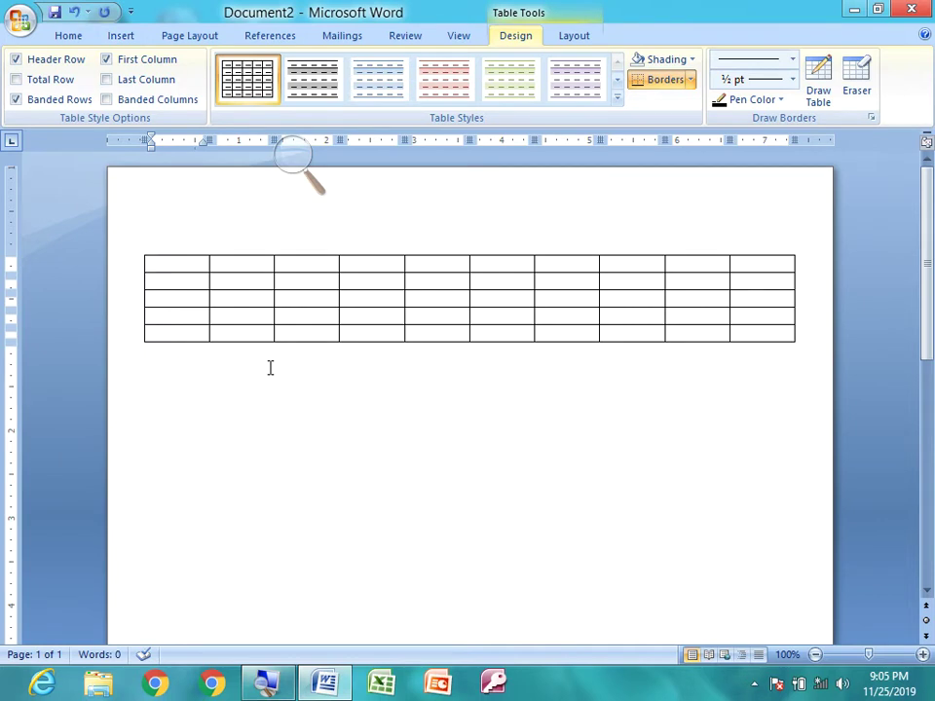
- Step down the first column's cells, then across all ten cells of the first row
click(165, 278)
click(164, 297)
click(167, 312)
click(165, 333)
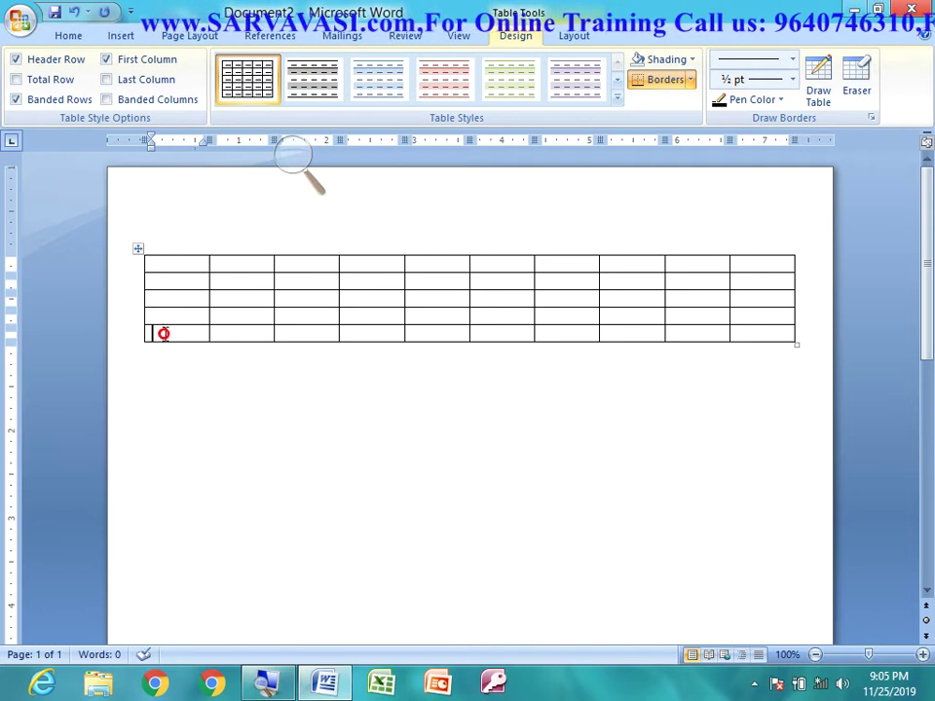
click(185, 265)
click(225, 264)
click(294, 264)
click(365, 264)
click(427, 263)
click(503, 267)
click(559, 263)
click(622, 265)
click(687, 268)
click(746, 270)
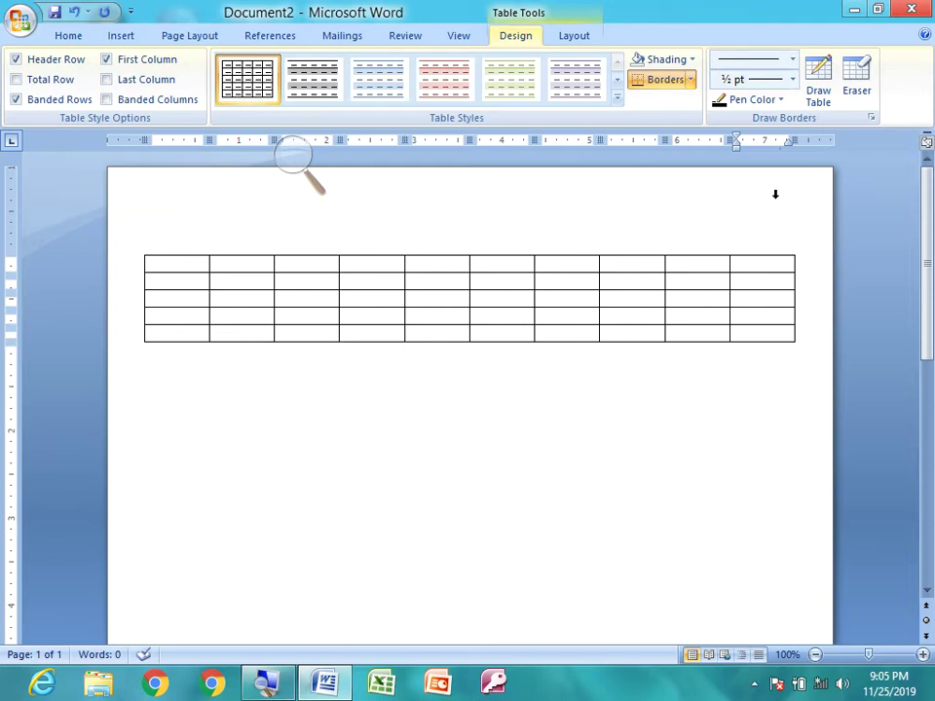
- Place the cursor on the empty line below the table and open the Table menu
click(218, 456)
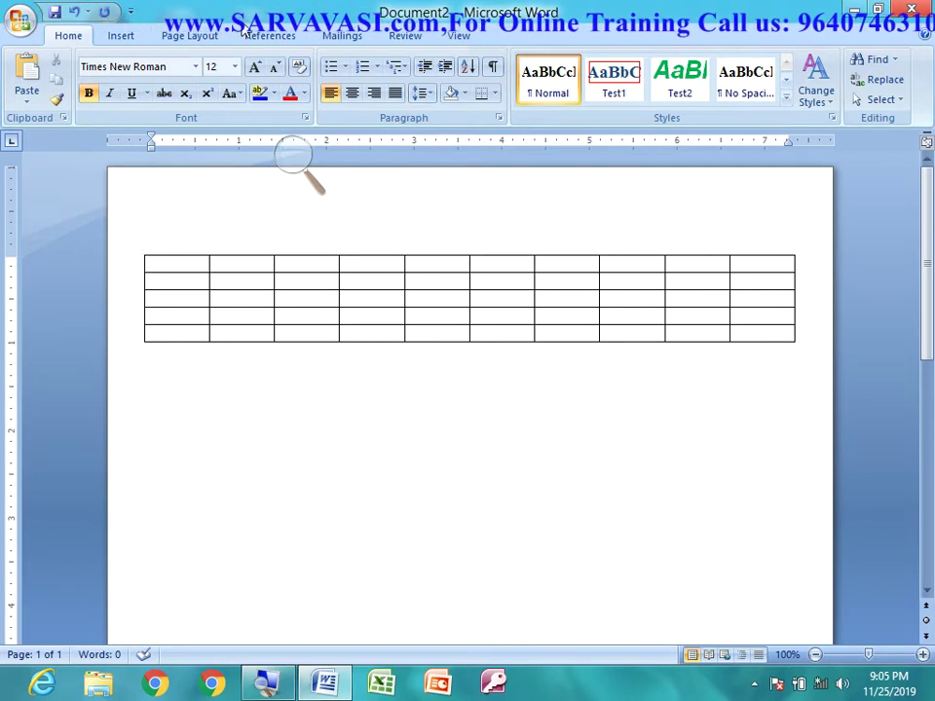
click(126, 36)
click(120, 90)
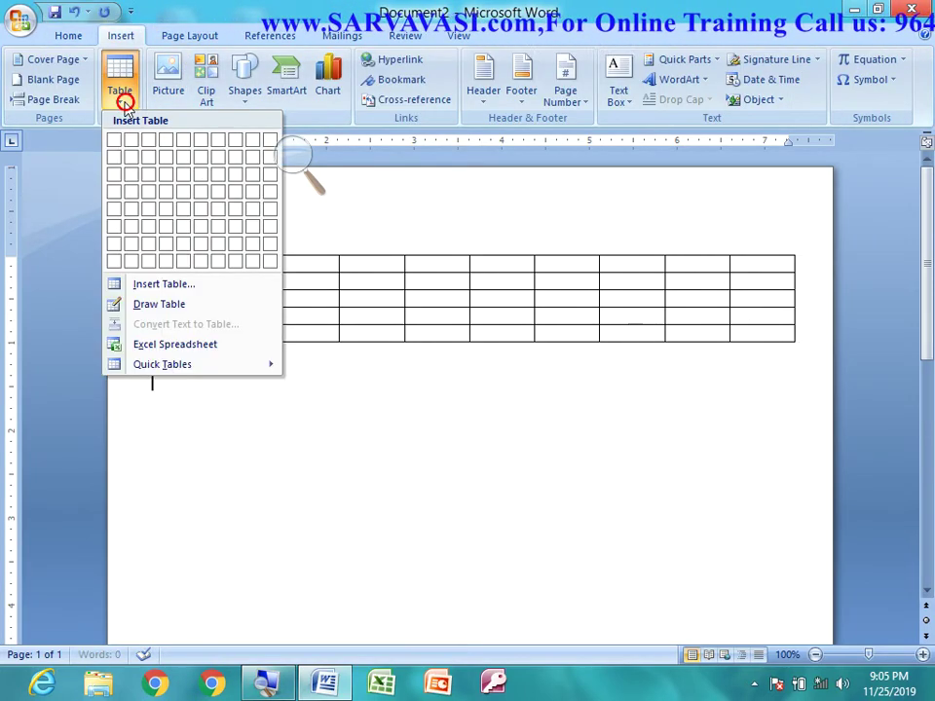
- Insert a second 10-by-5 table using AutoFit to contents
click(166, 288)
text(5)
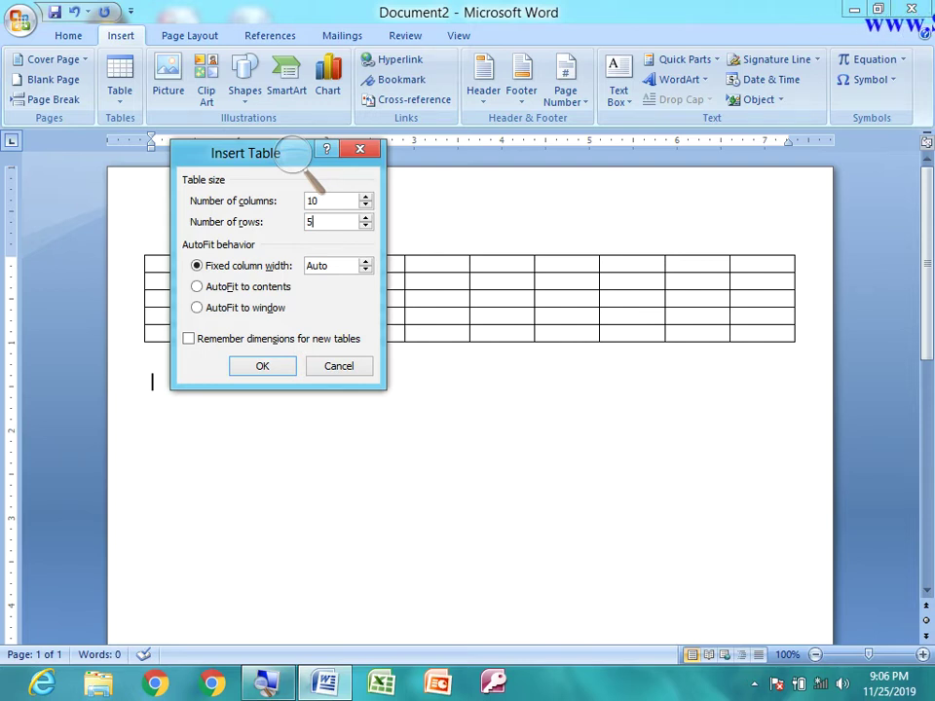
click(312, 164)
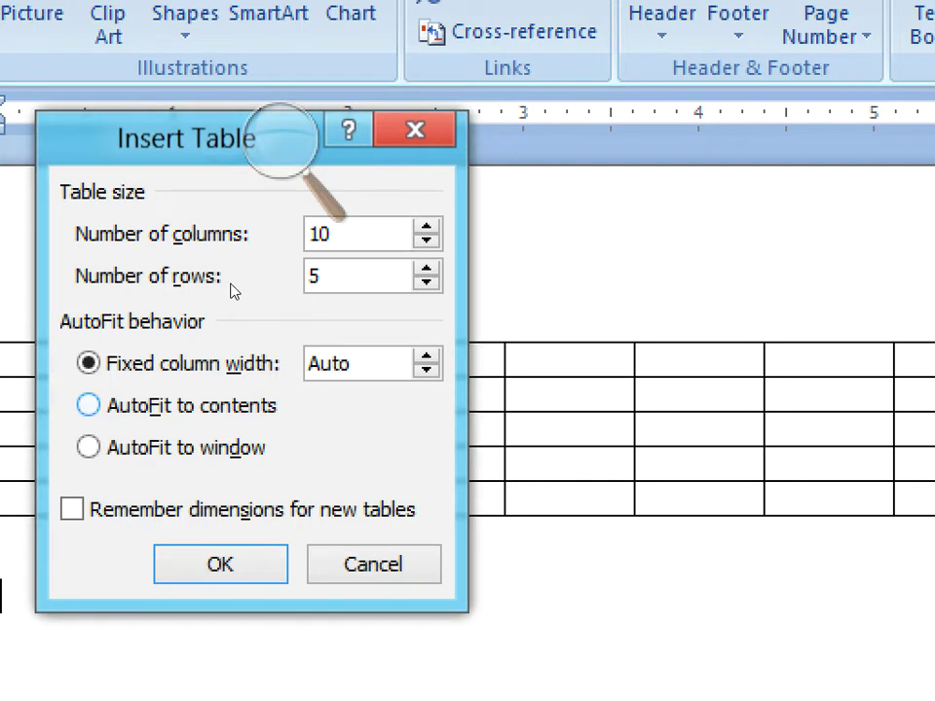
key(alt+f)
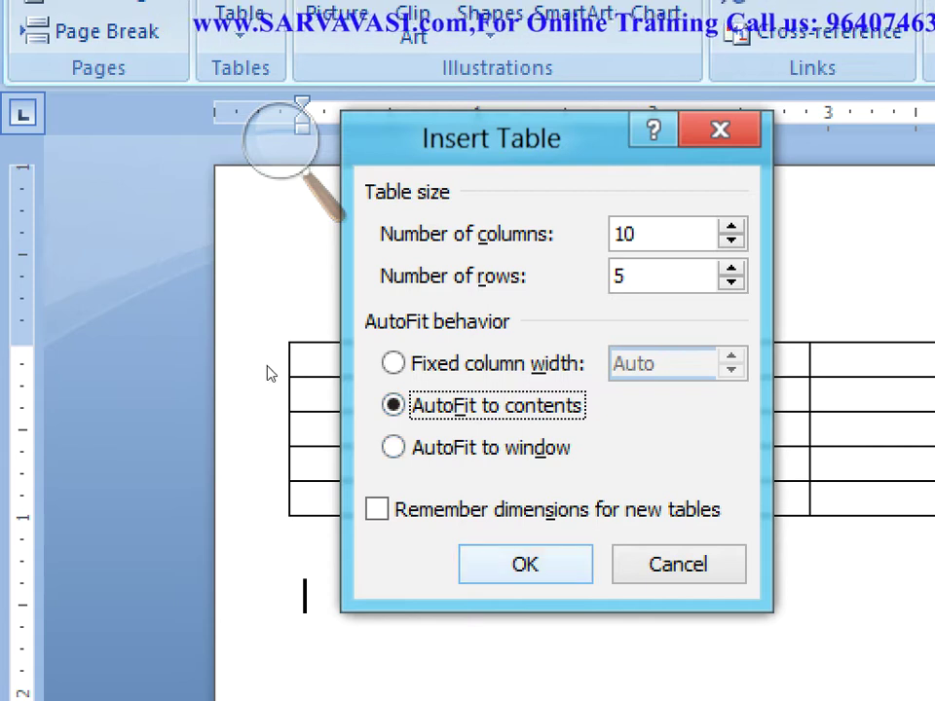
key(Return)
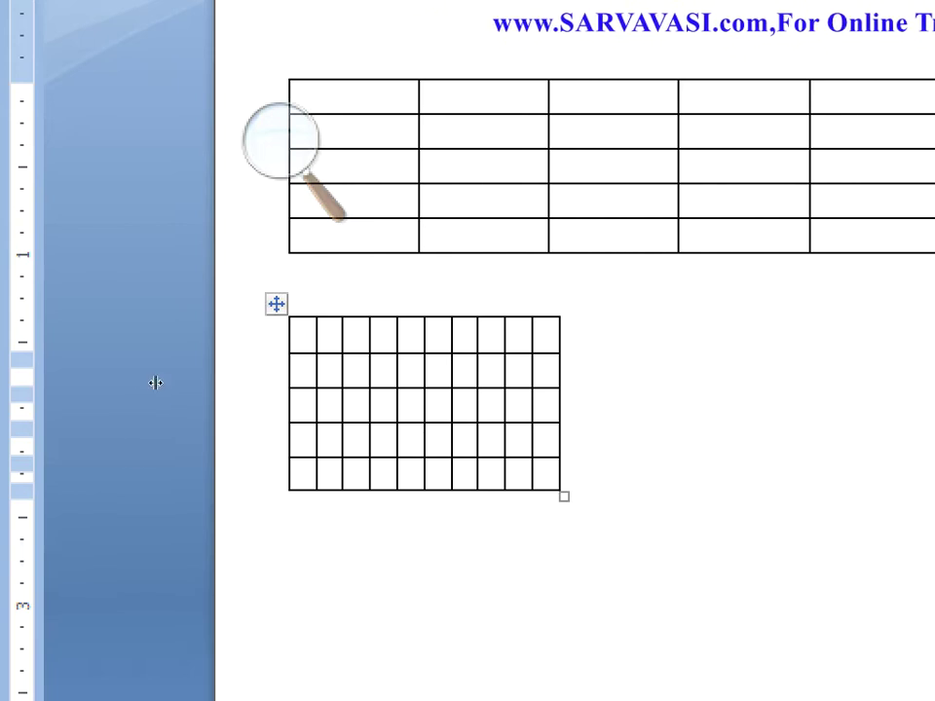
- Tab across the new table's first row, then return to its first cell
key(Tab)
key(Tab)
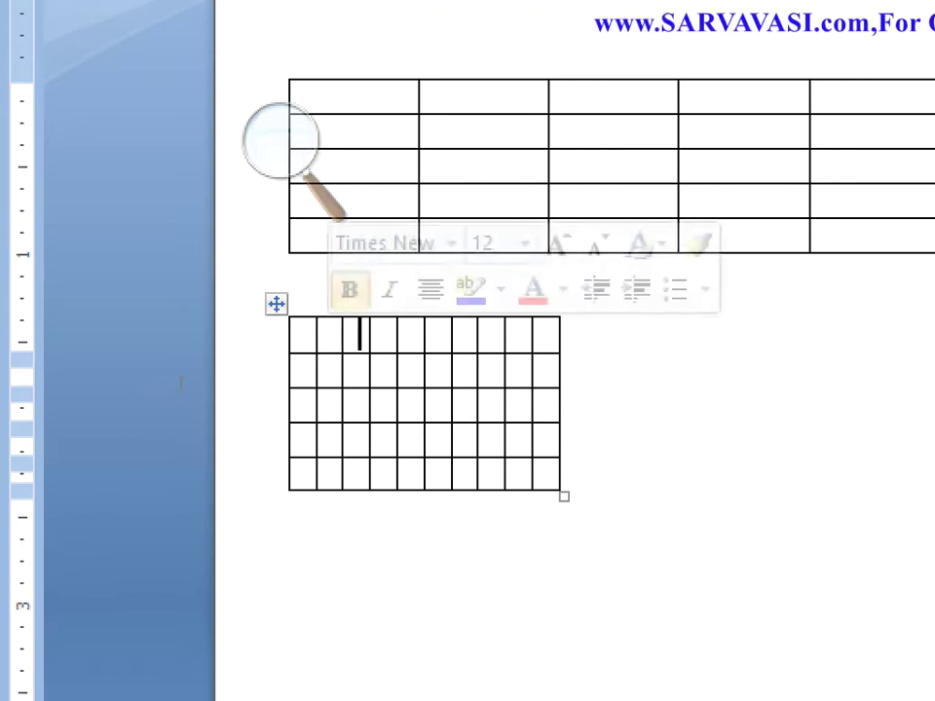
key(Tab)
key(Tab)
key(Tab)
key(Tab)
key(Tab)
key(Tab)
key(Tab)
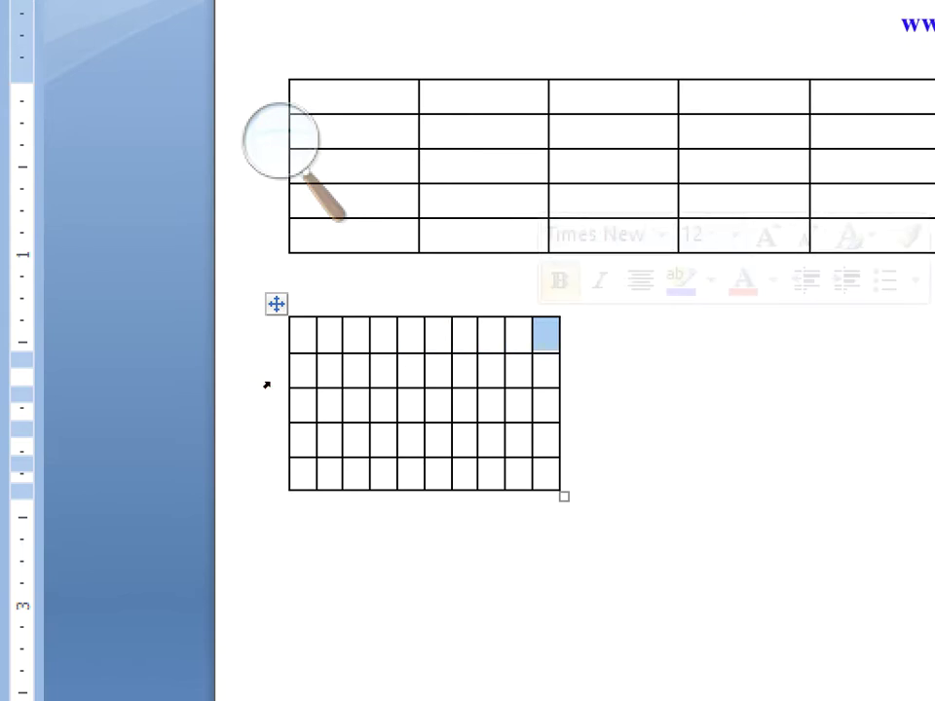
key(alt+Home)
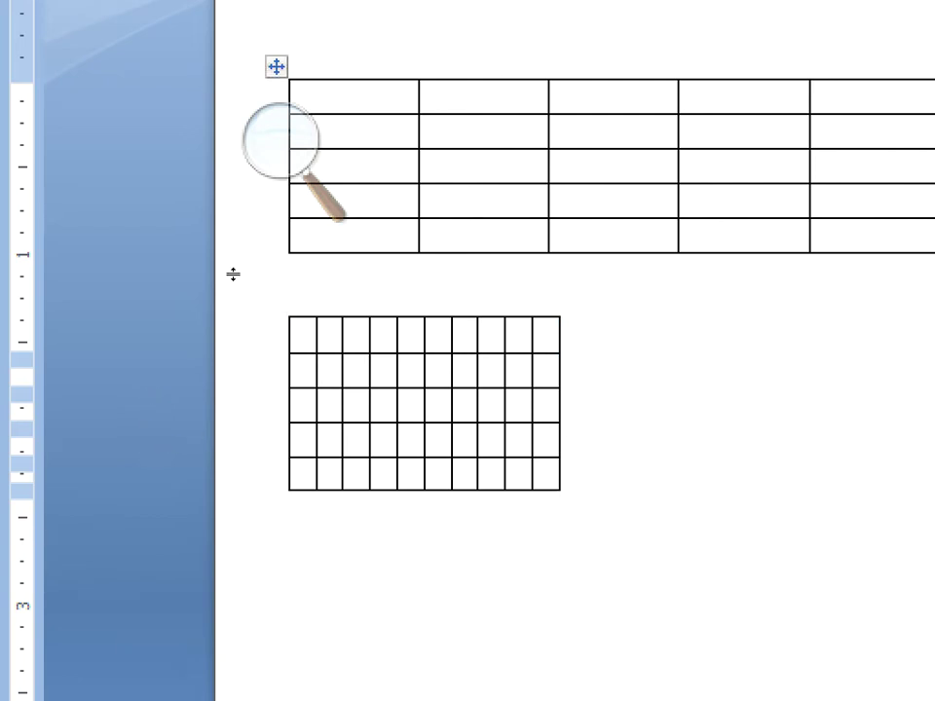
scroll(190, 253, up, 1)
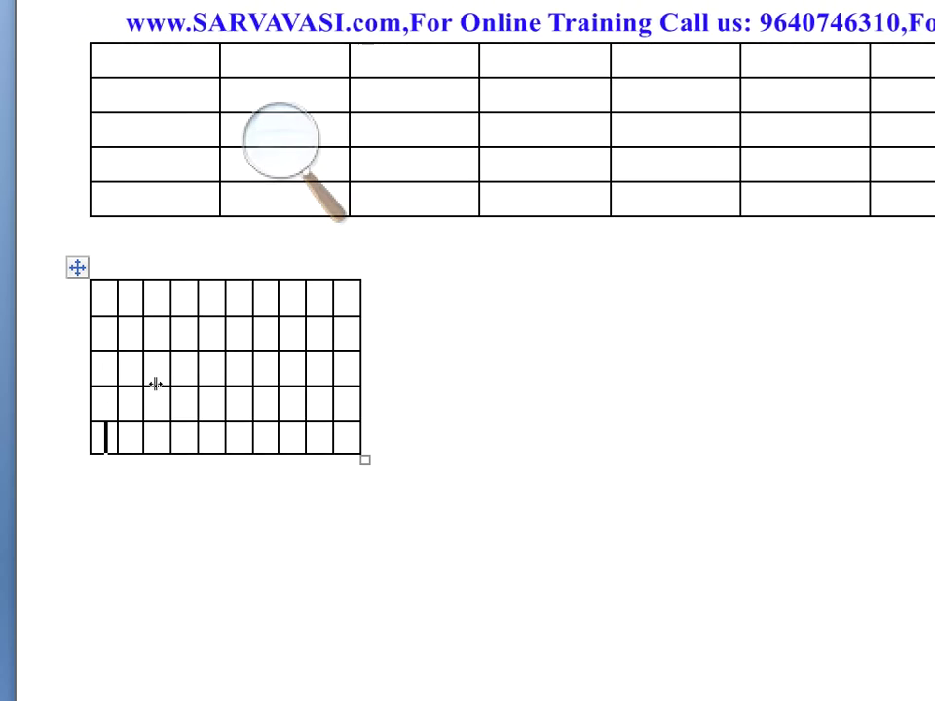
click(154, 384)
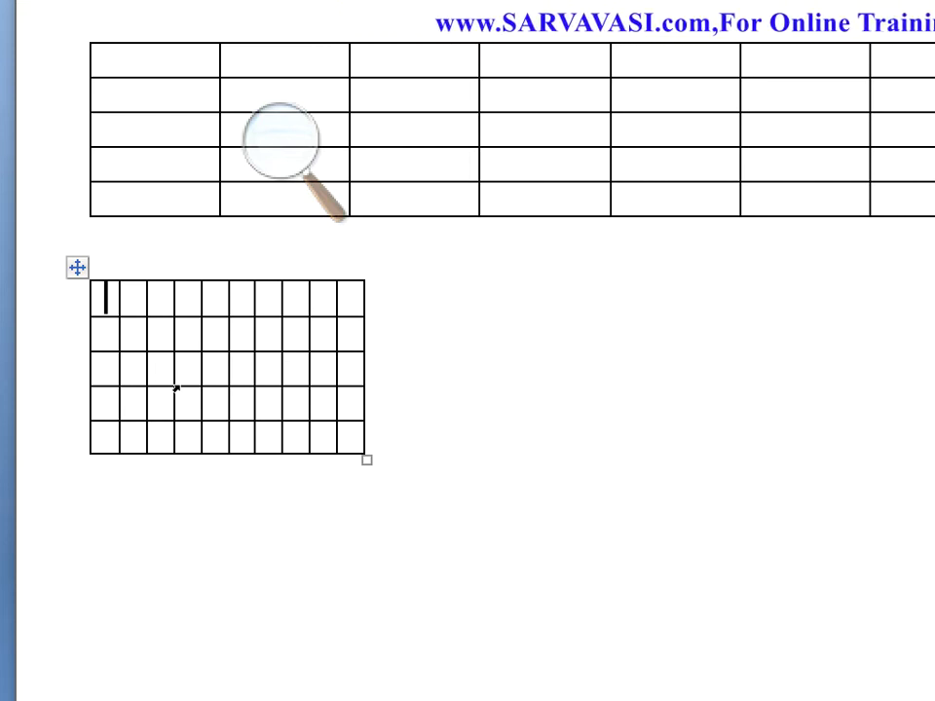
- Type the headers ROLL, NAME and SUBJECT 1 into the first three cells
text(r)
key(BackSpace)
text(ROLL)
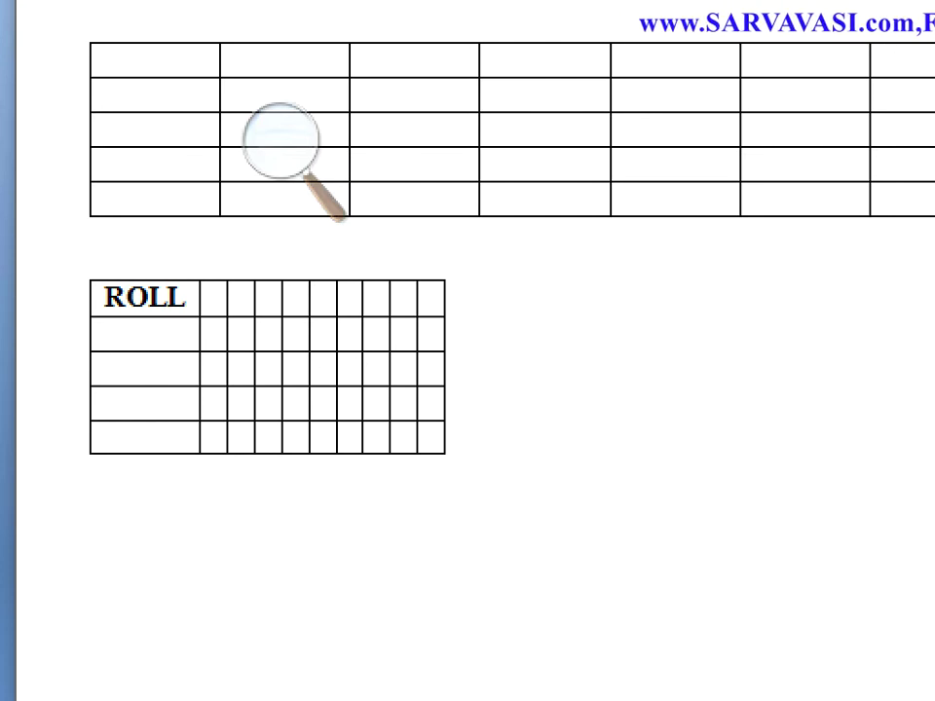
text( NI)
key(BackSpace)
key(BackSpace)
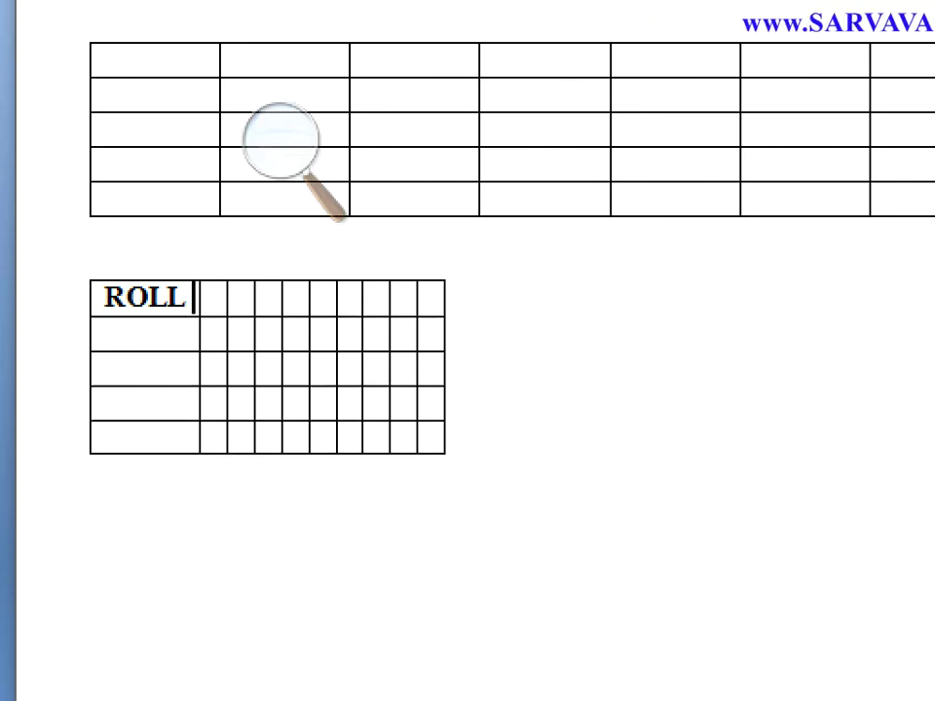
key(Tab)
text(NAME)
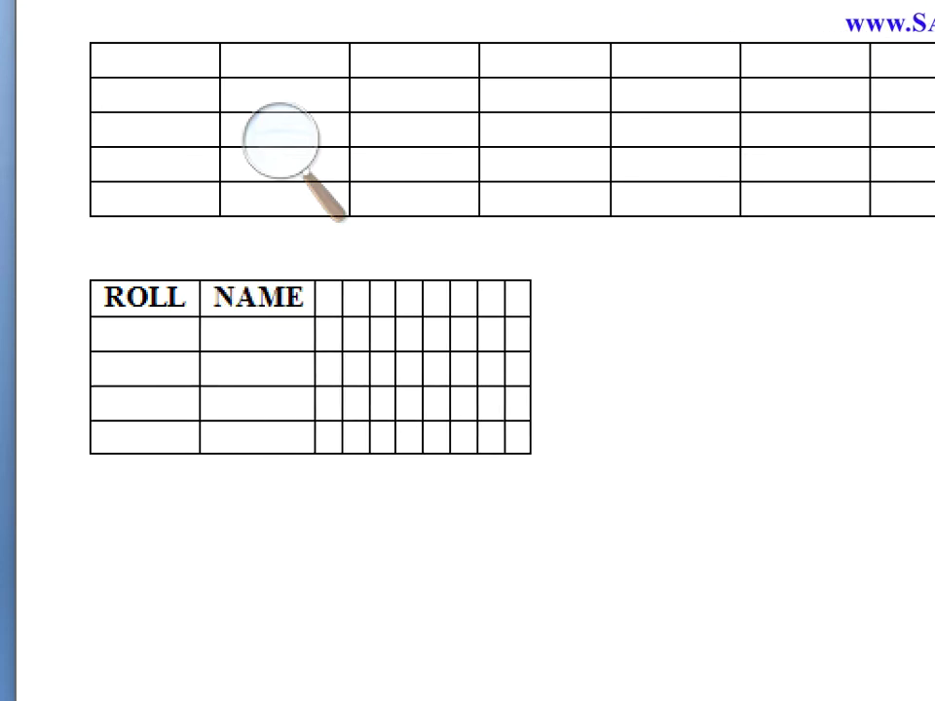
key(Tab)
text(SUBJECT 1)
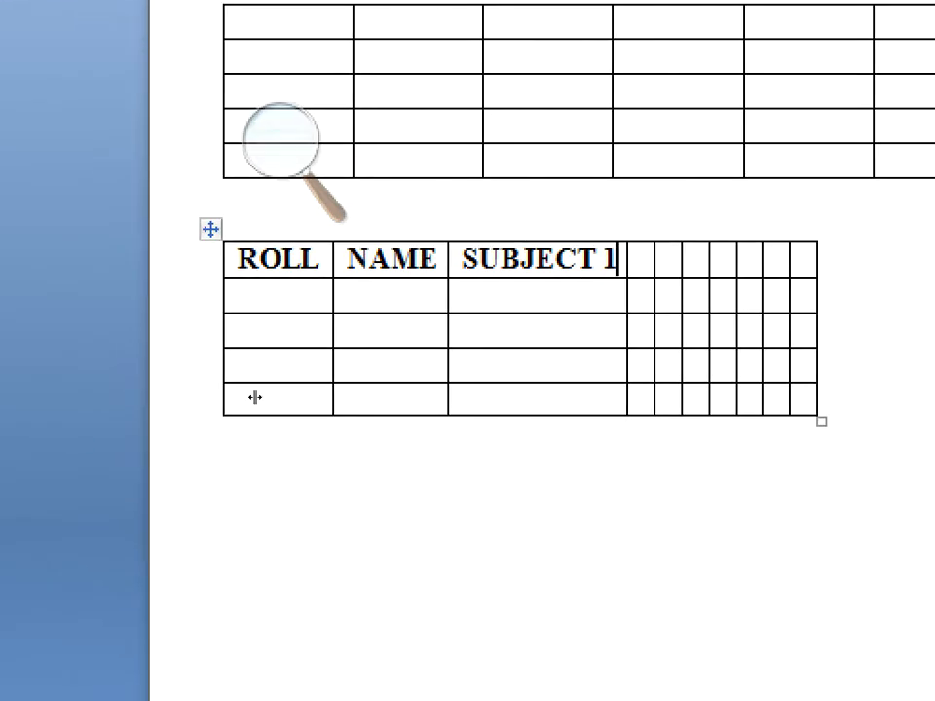
- Select the NAME and SUBJECT 1 columns, then type S1 in the fourth header cell
drag(223, 381, 223, 456)
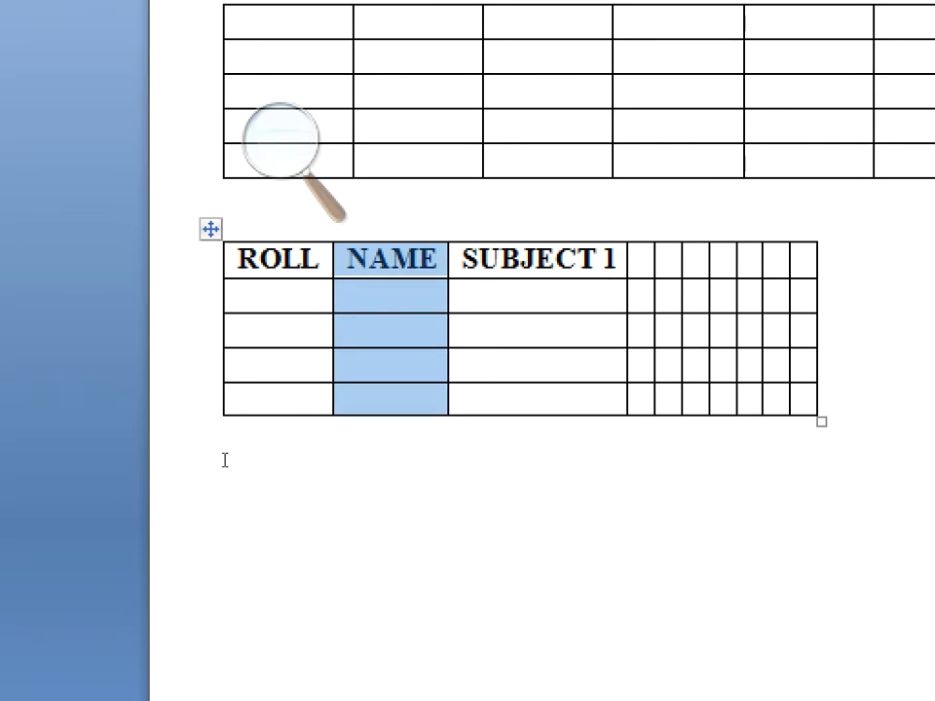
click(294, 385)
drag(294, 384, 299, 451)
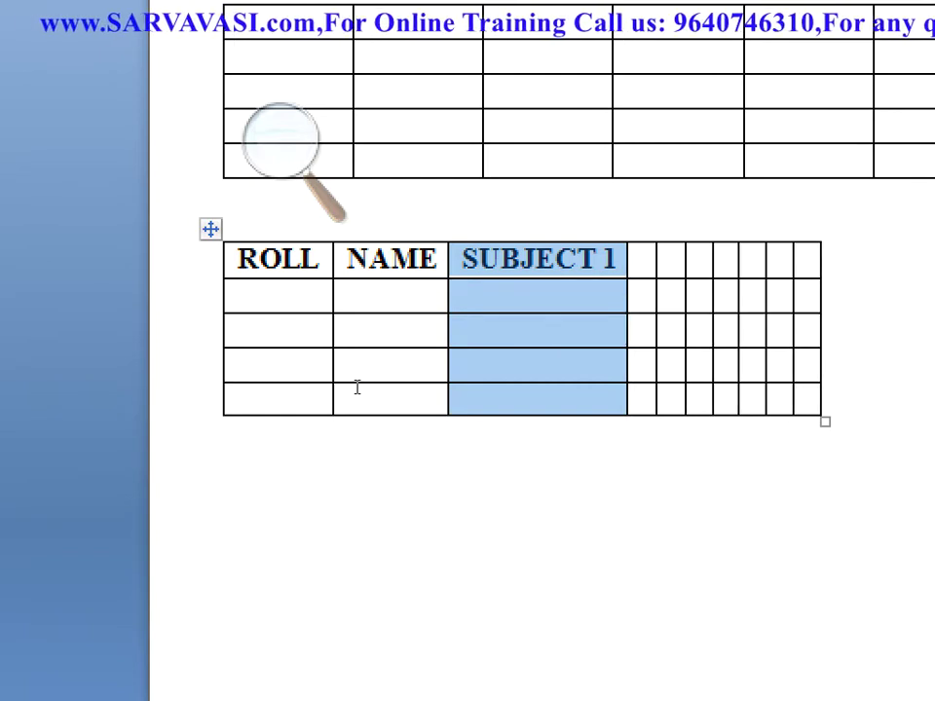
key(Tab)
text(S1)
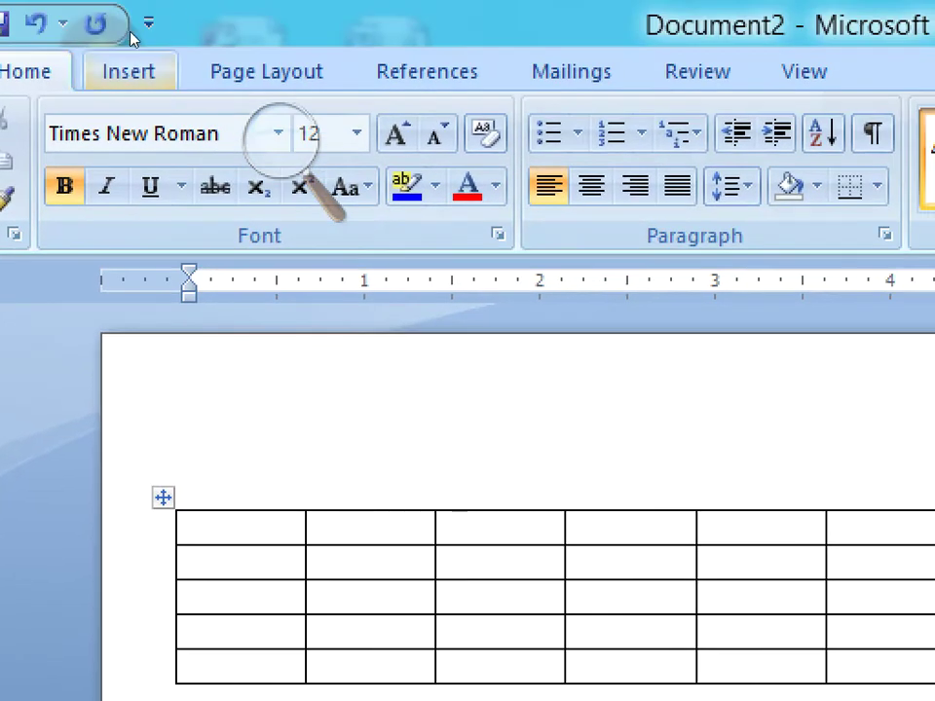
- Insert a 10-column, 5-row table through Insert Table, then undo it
click(130, 69)
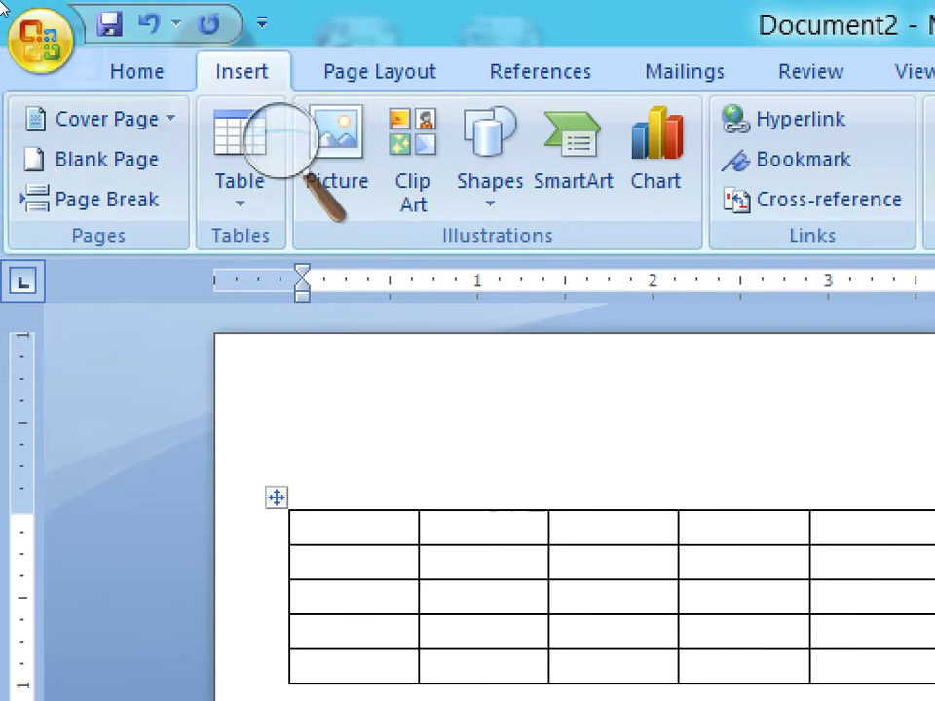
click(239, 156)
key(Down)
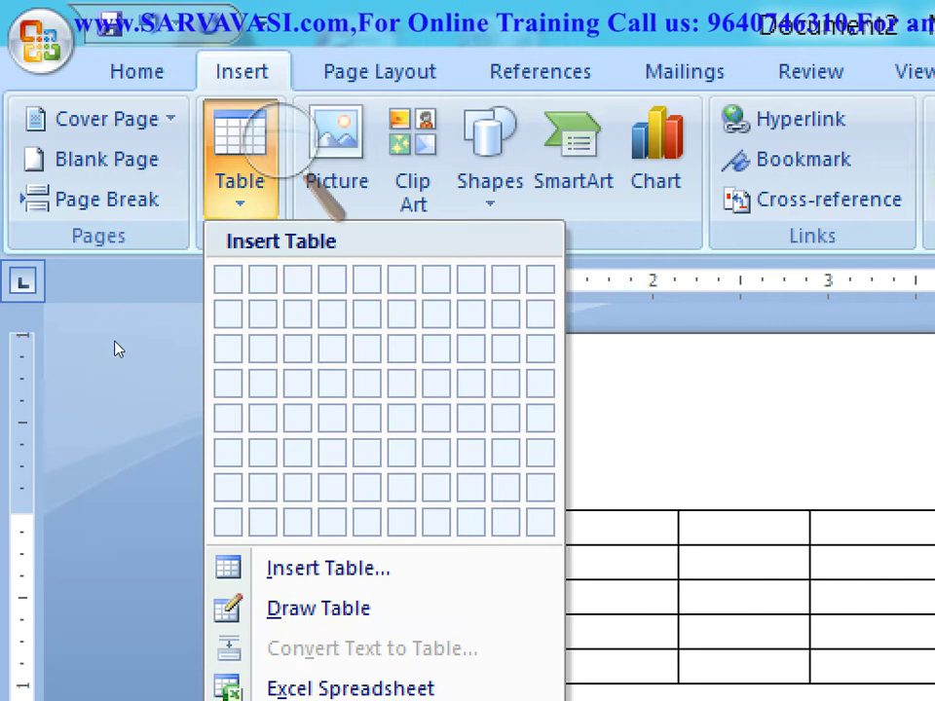
key(Down)
key(Up)
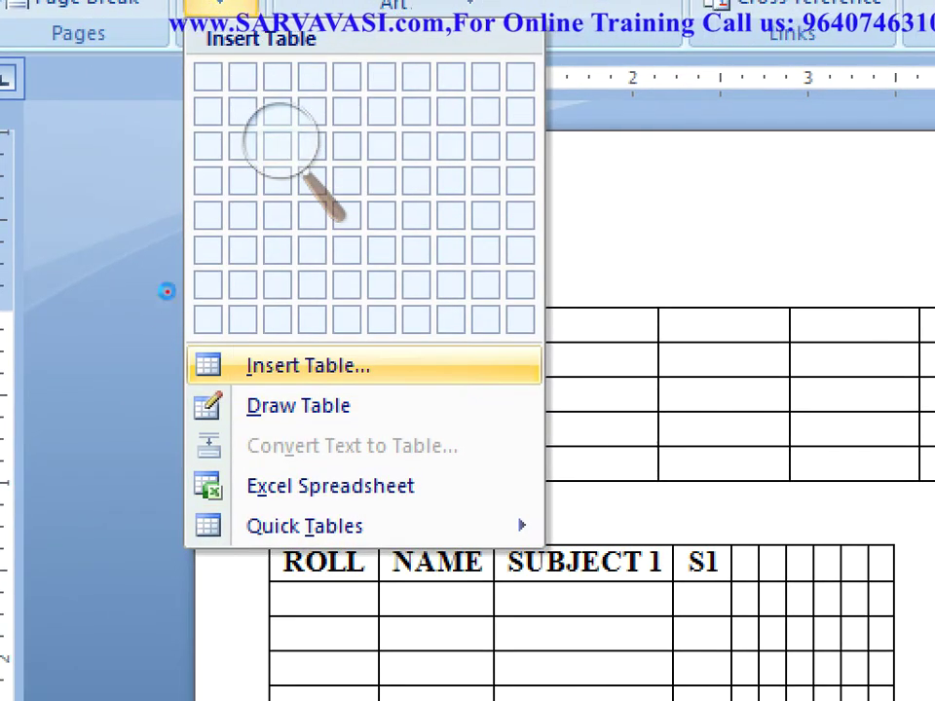
key(Return)
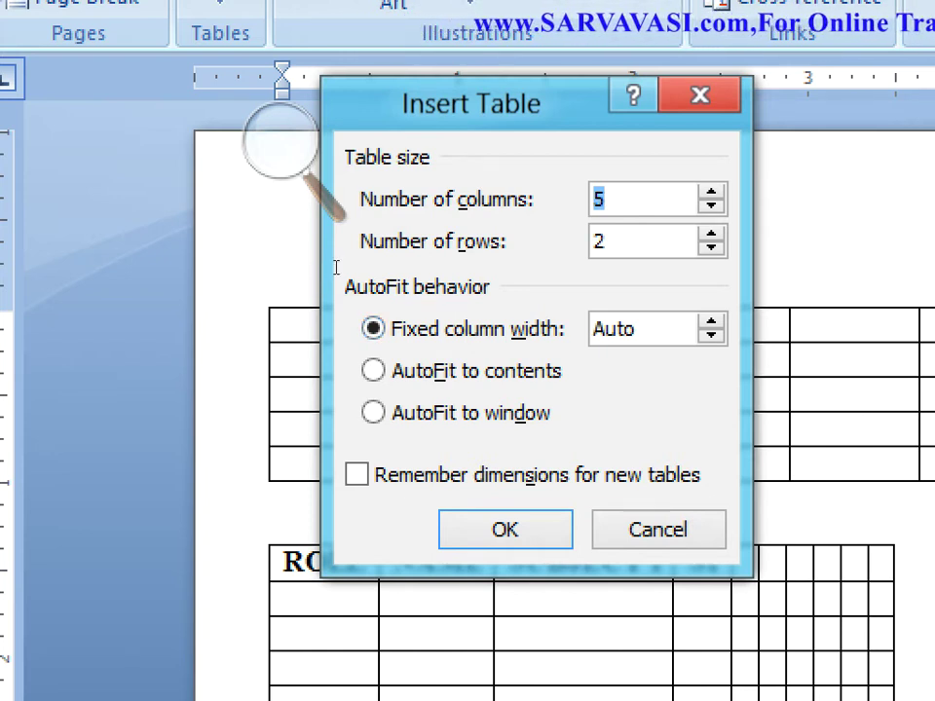
key(Tab)
key(Tab)
key(Tab)
text(5)
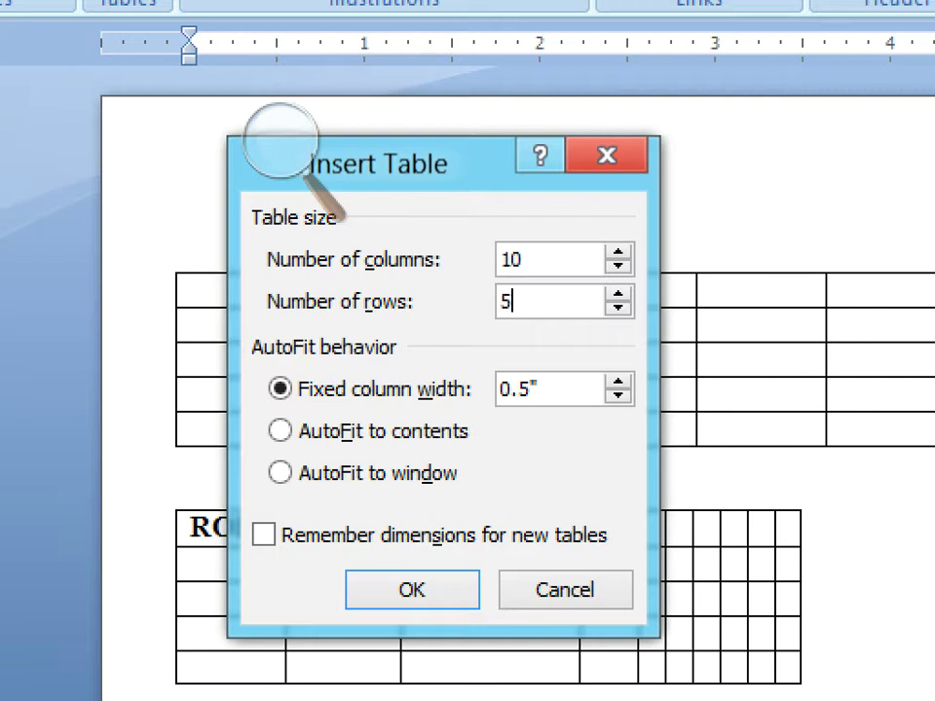
key(Tab)
key(Tab)
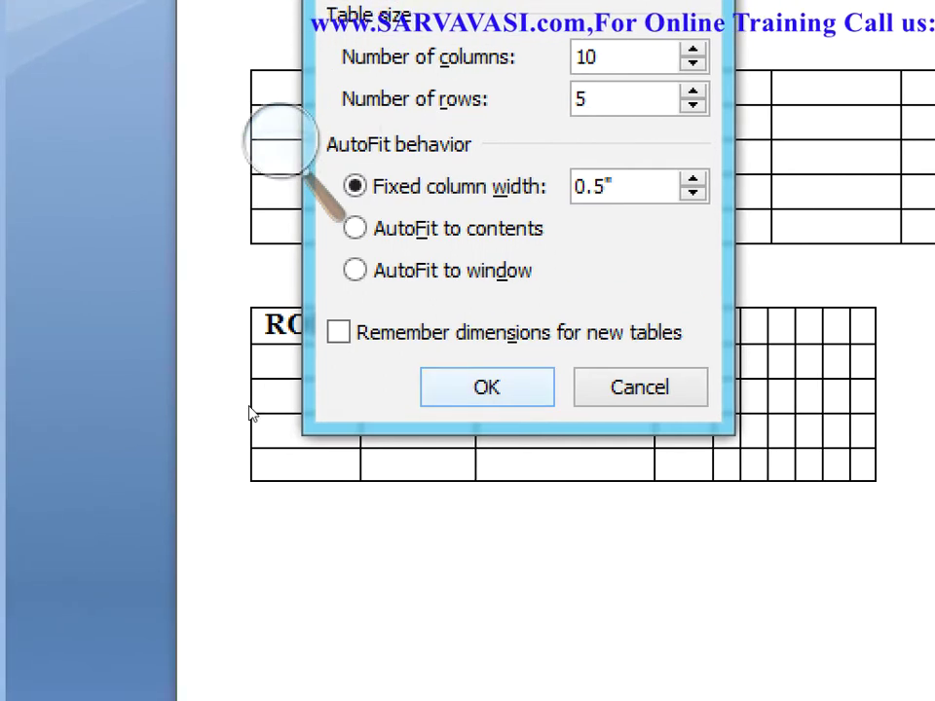
key(Return)
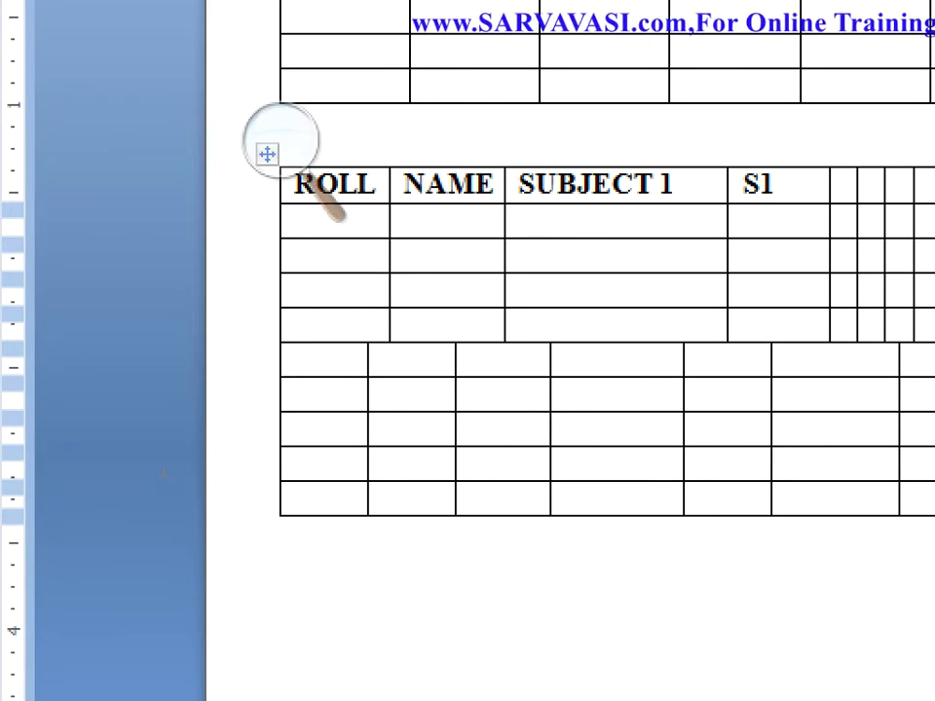
key(ctrl+z)
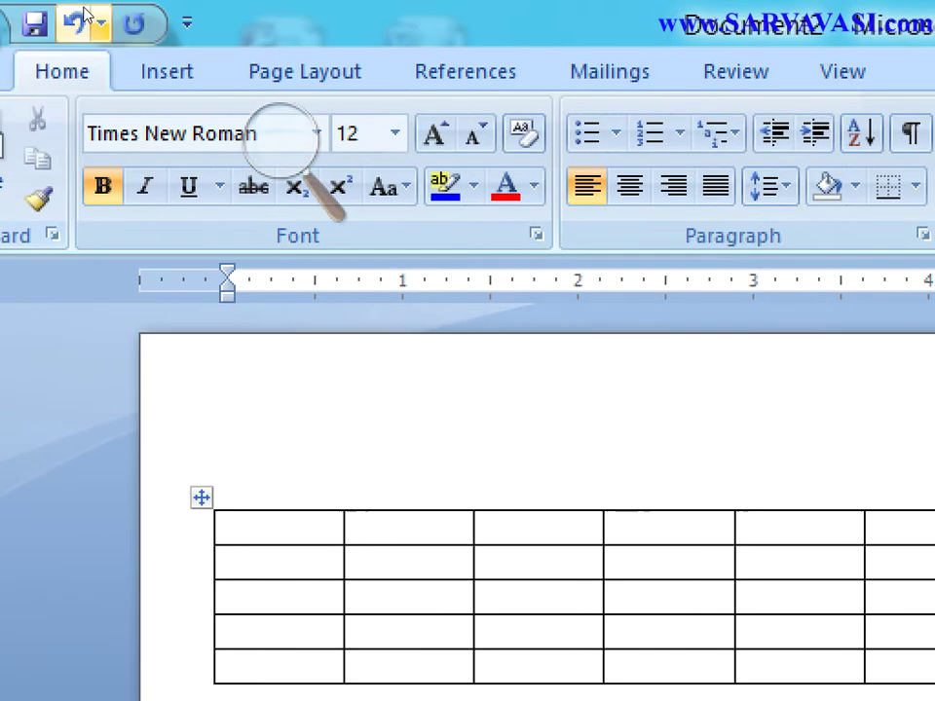
- Reinsert the 10-by-5 table with a fixed column width of 0.5"
click(167, 71)
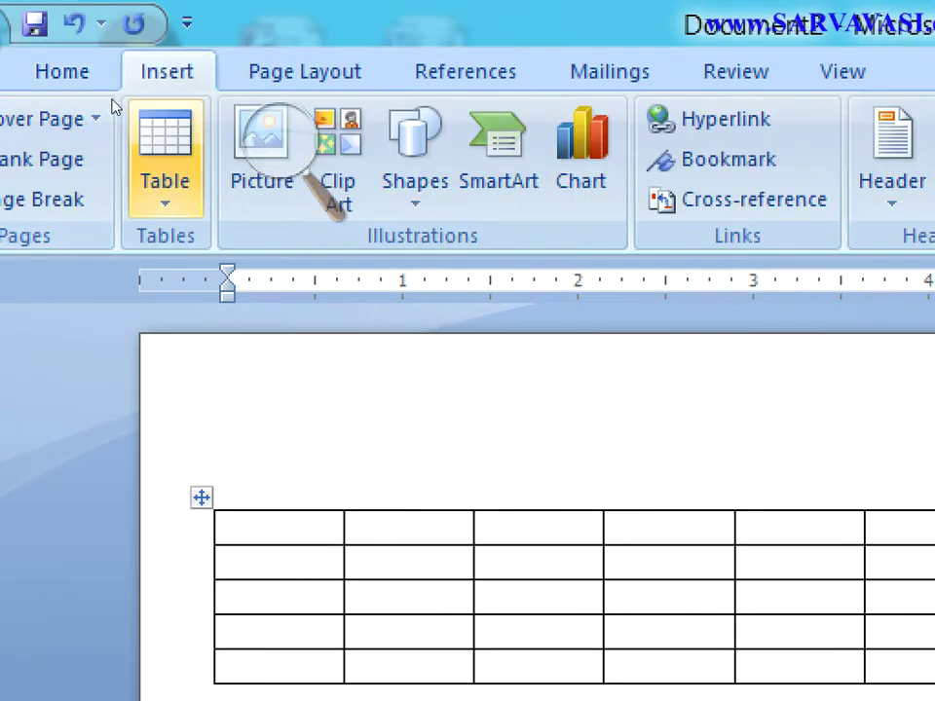
click(161, 146)
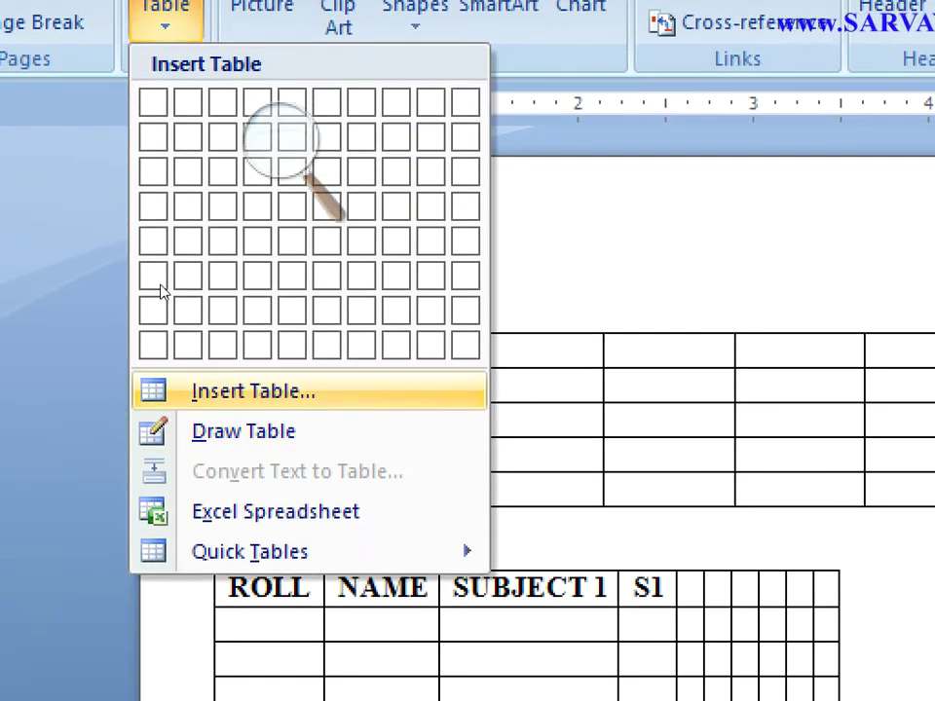
click(162, 390)
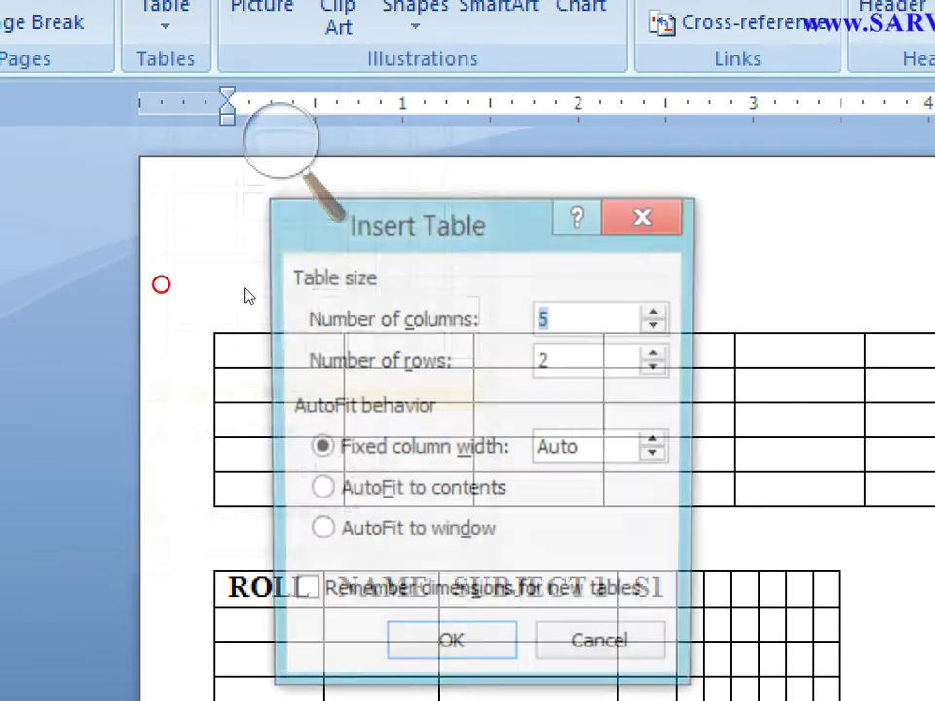
key(Tab)
key(Tab)
key(Up)
key(Up)
key(Up)
key(Up)
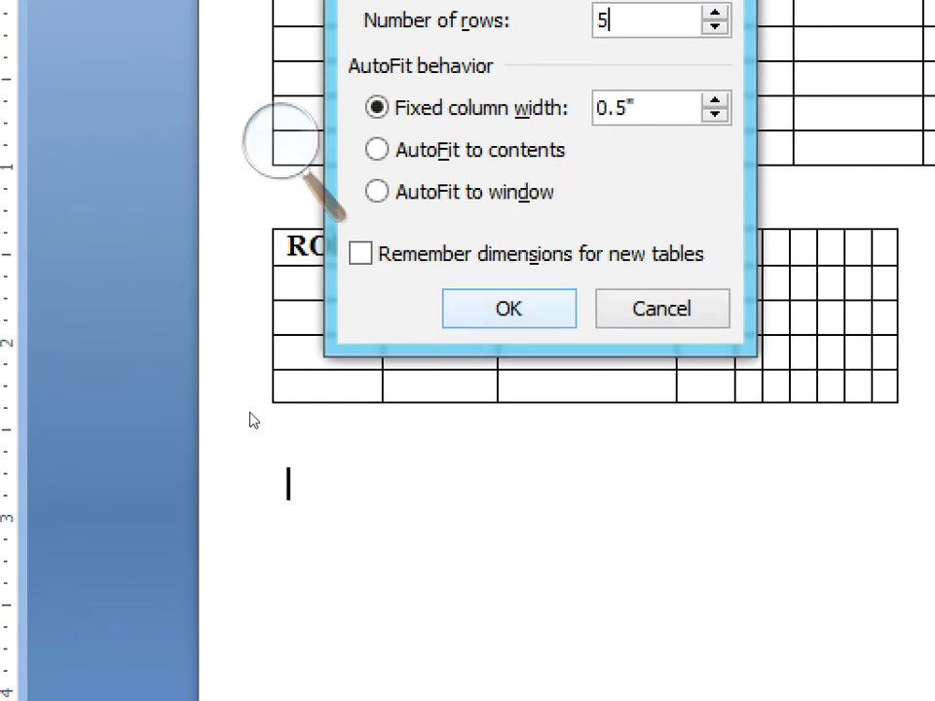
key(Return)
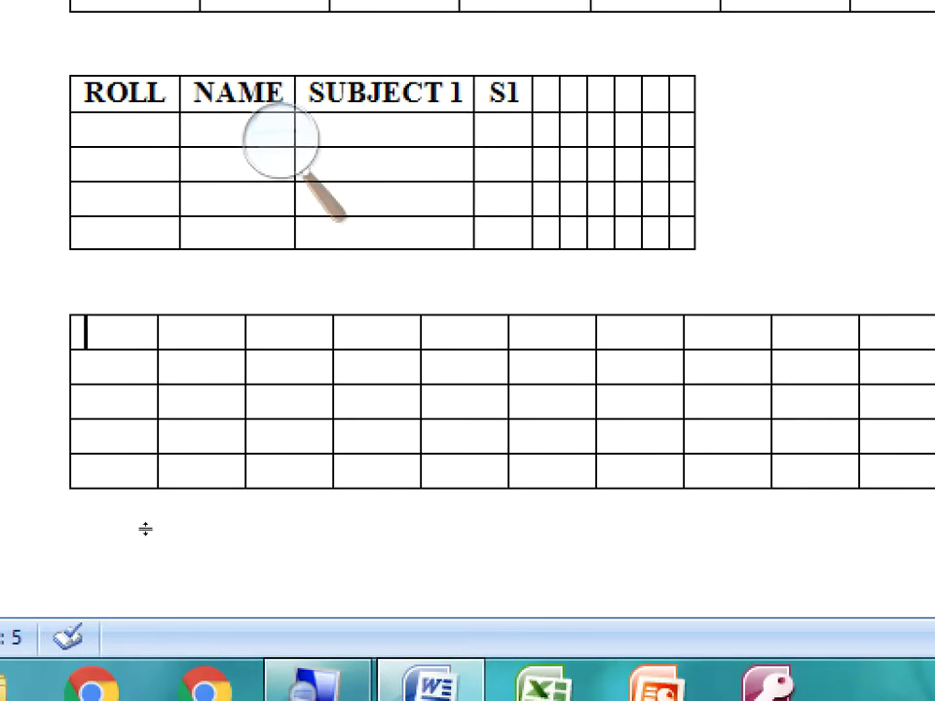
drag(173, 506, 358, 498)
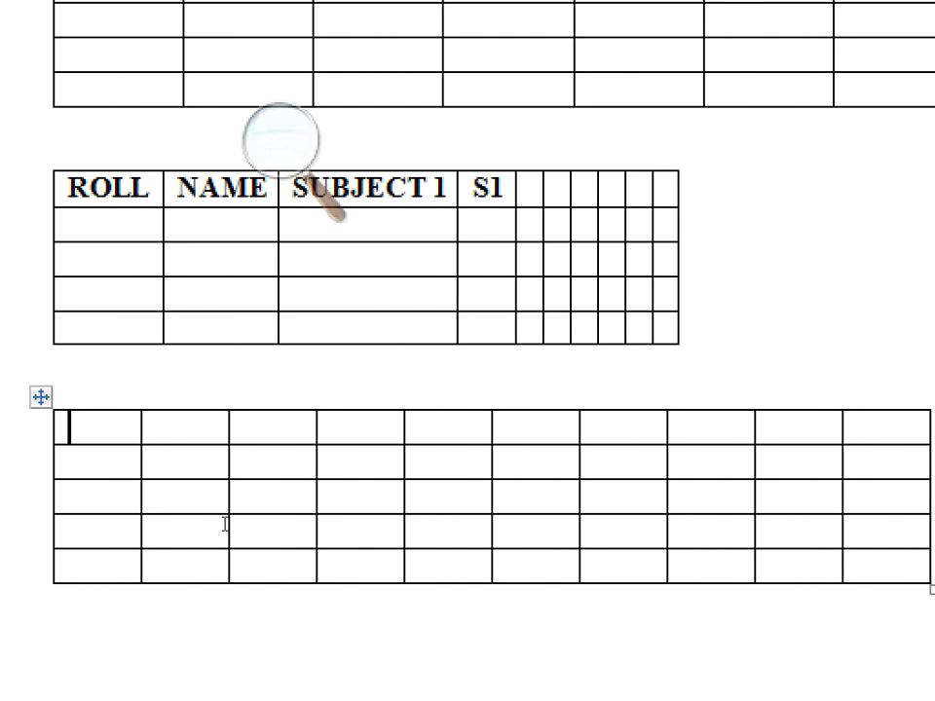
text(R)
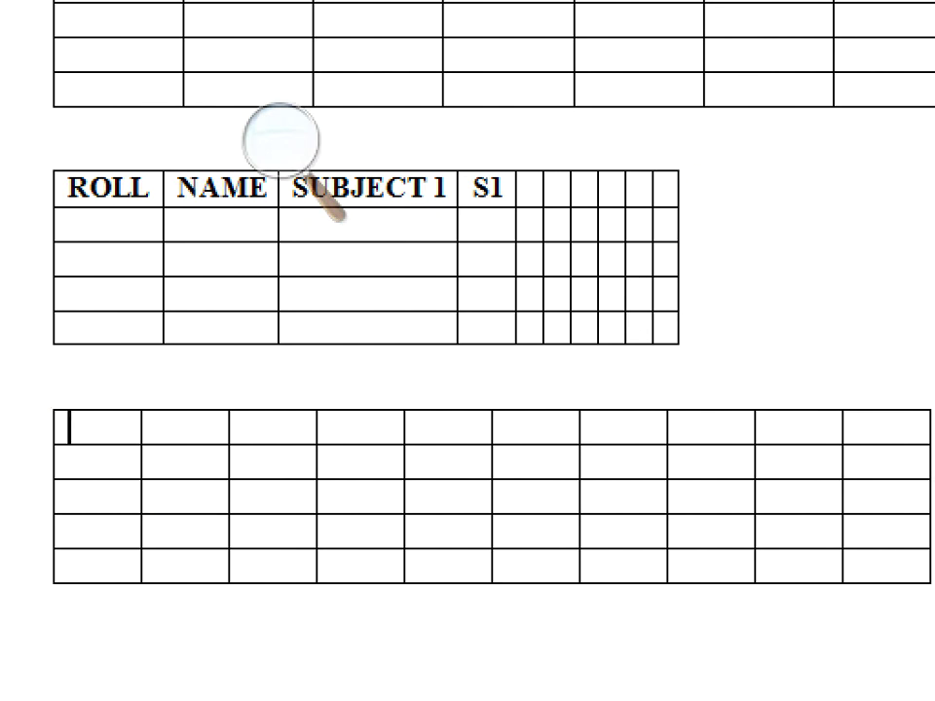
text(UDENT)
- Add NAME on a second line of the first cell, then enter SUBJECT 1 and SBUJECT 2 in the next cells
key(Return)
text(NA)
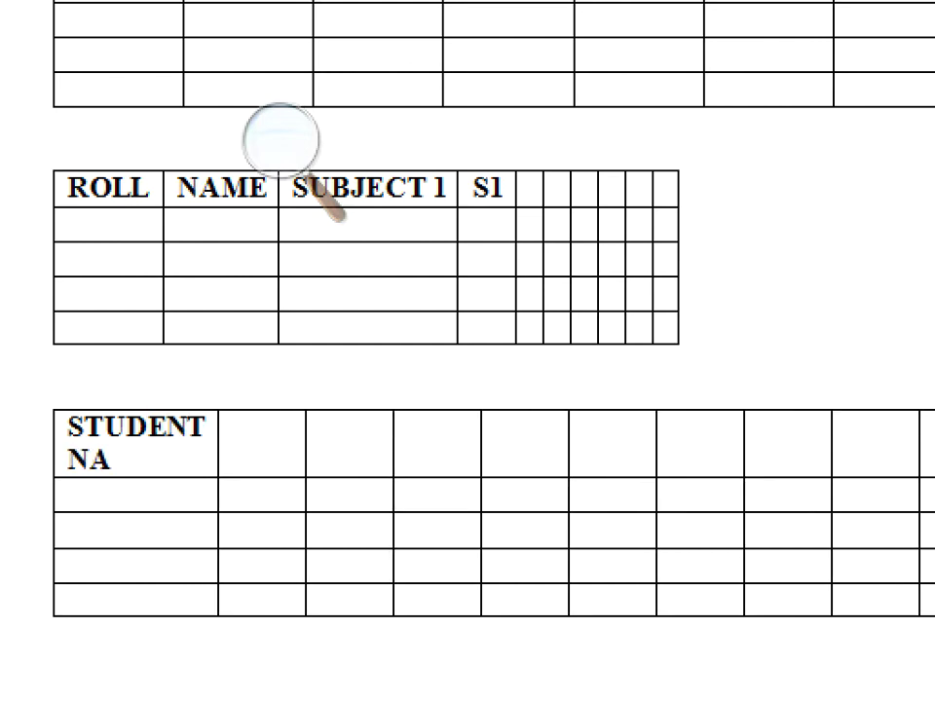
text(ME)
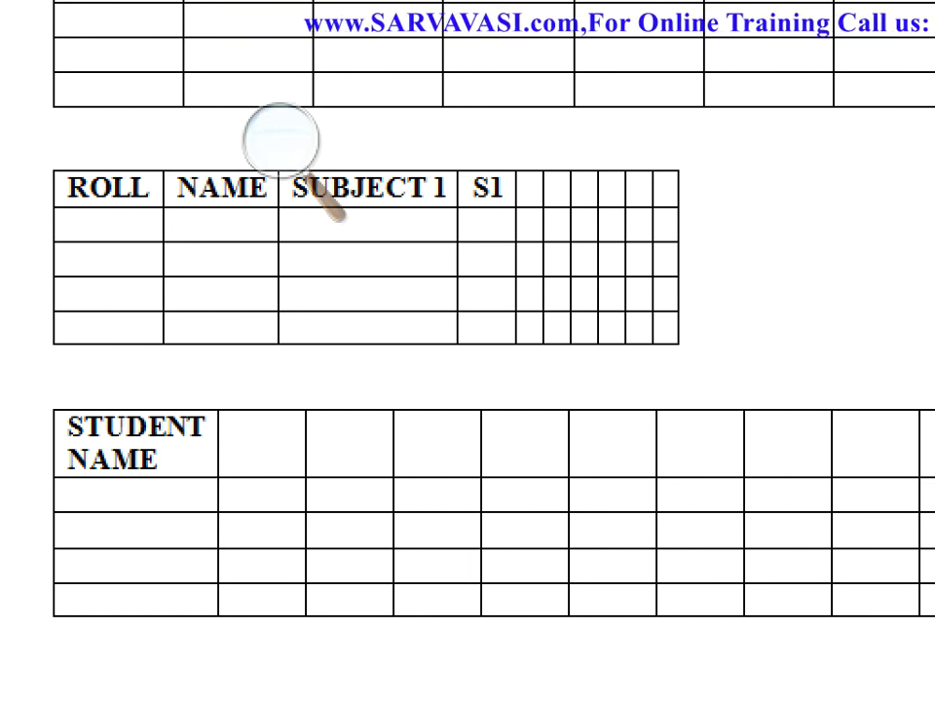
key(Tab)
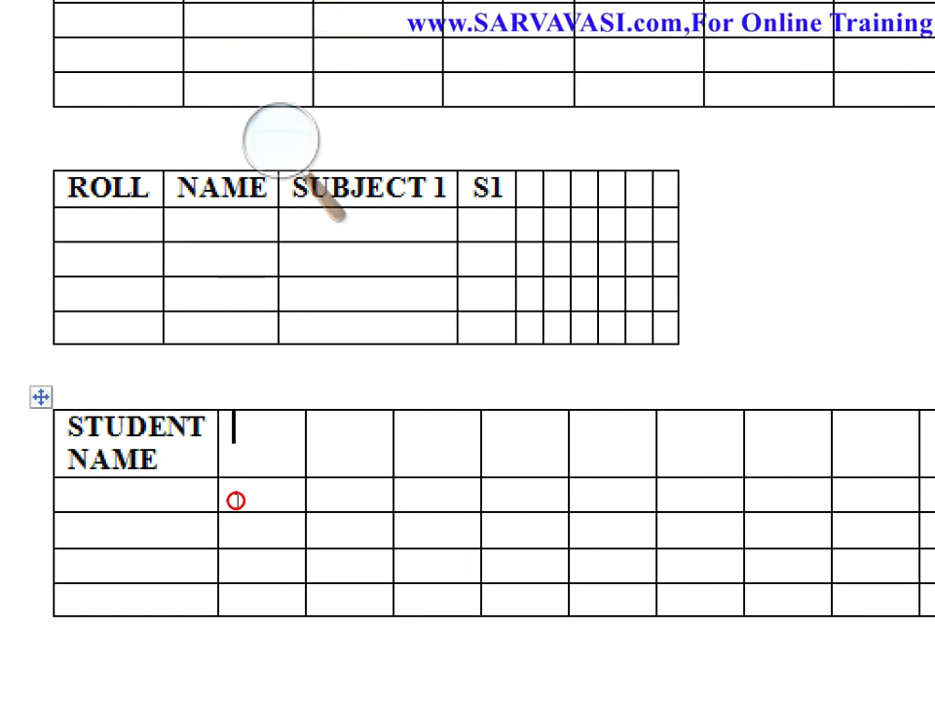
text(SUBJECT 1)
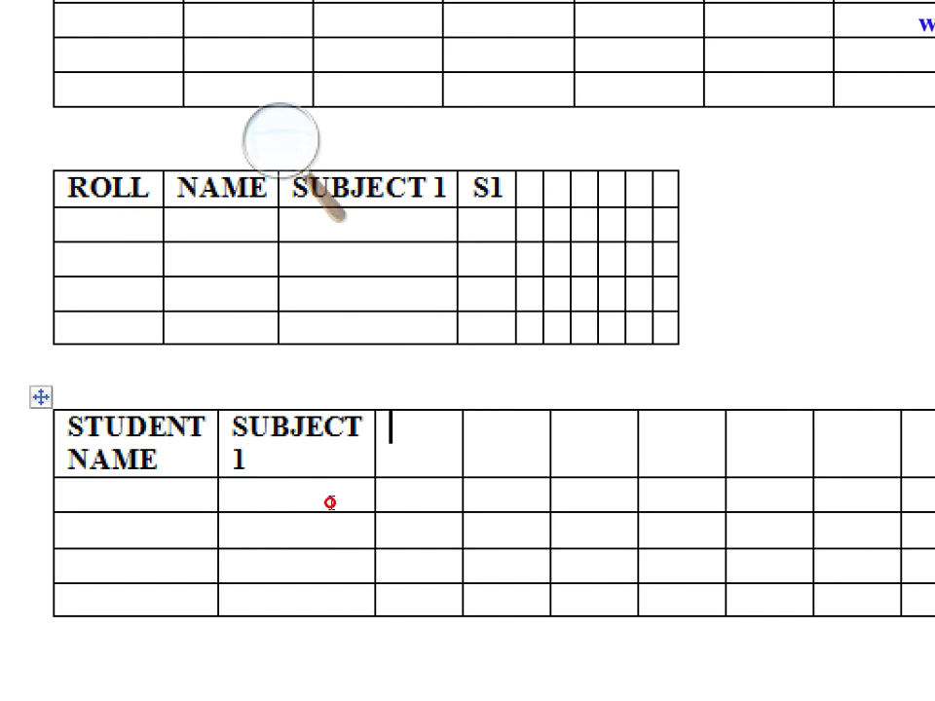
key(Tab)
text(SBUJECT 2)
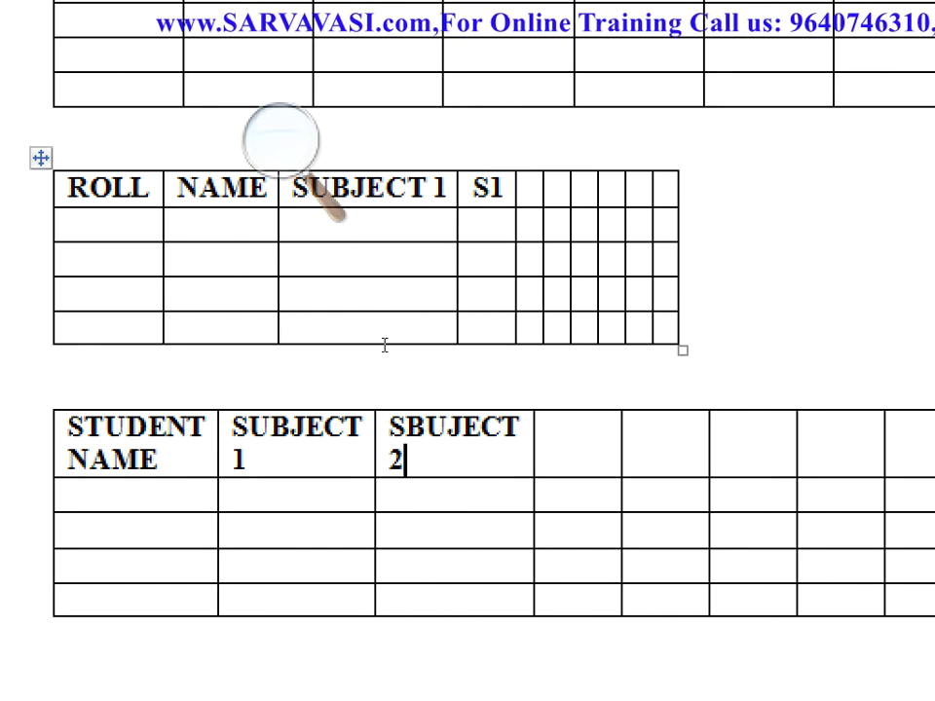
- Click through the three tables, then place the insertion point below the last table
click(528, 188)
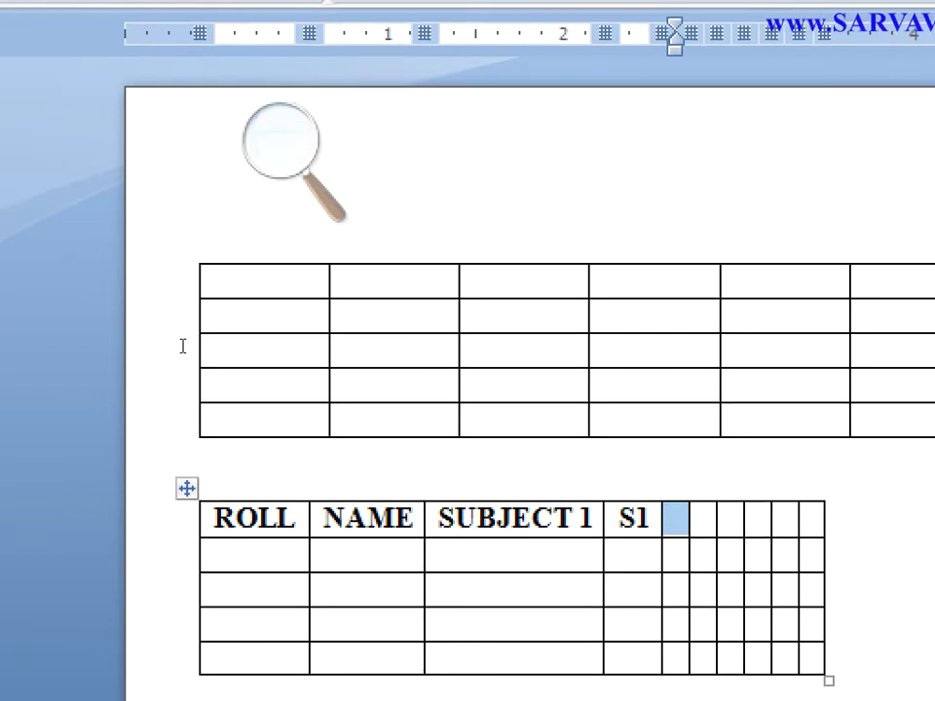
click(190, 200)
click(188, 210)
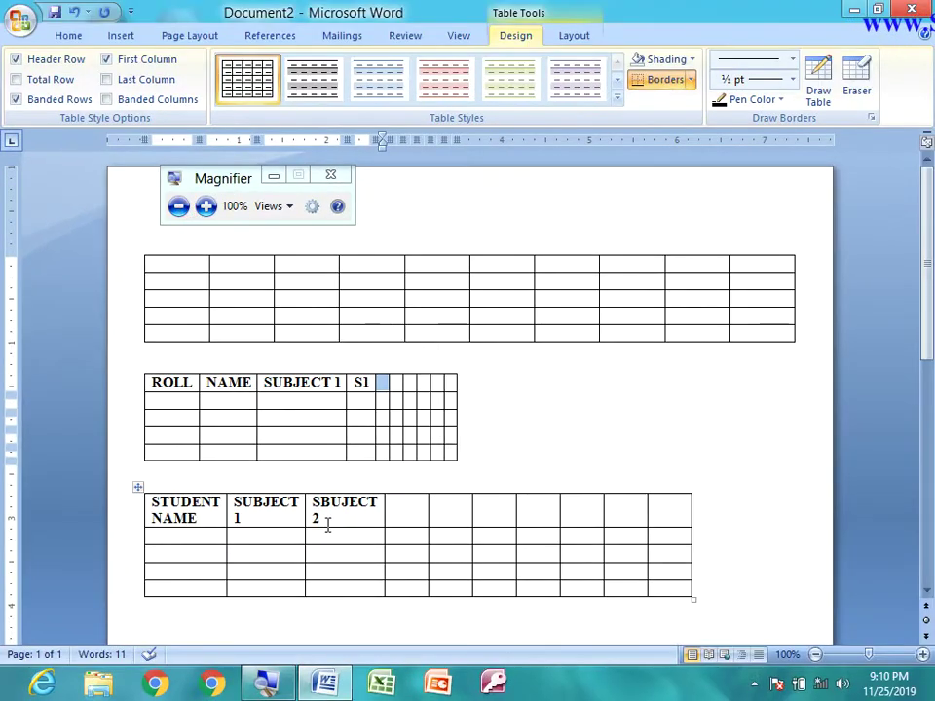
click(194, 286)
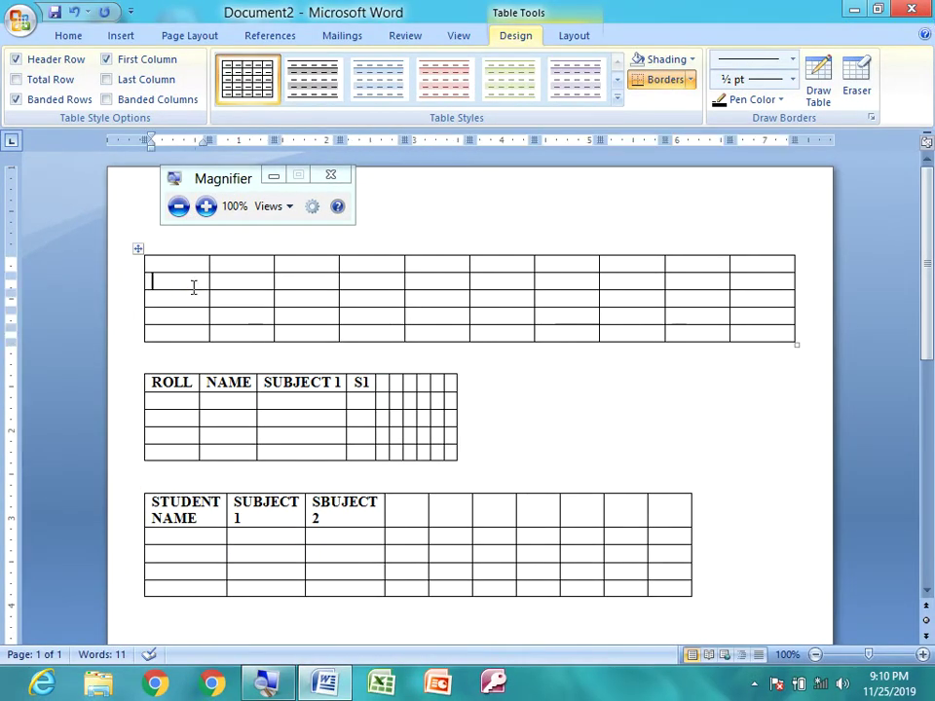
click(220, 417)
click(220, 534)
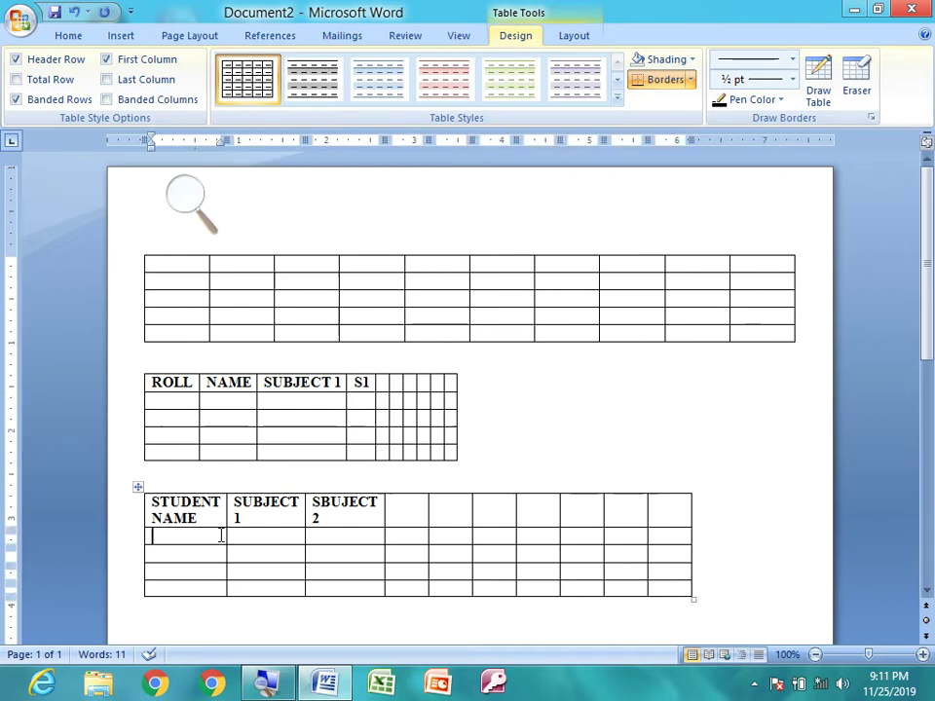
scroll(220, 534, down, 1)
scroll(220, 535, down, 2)
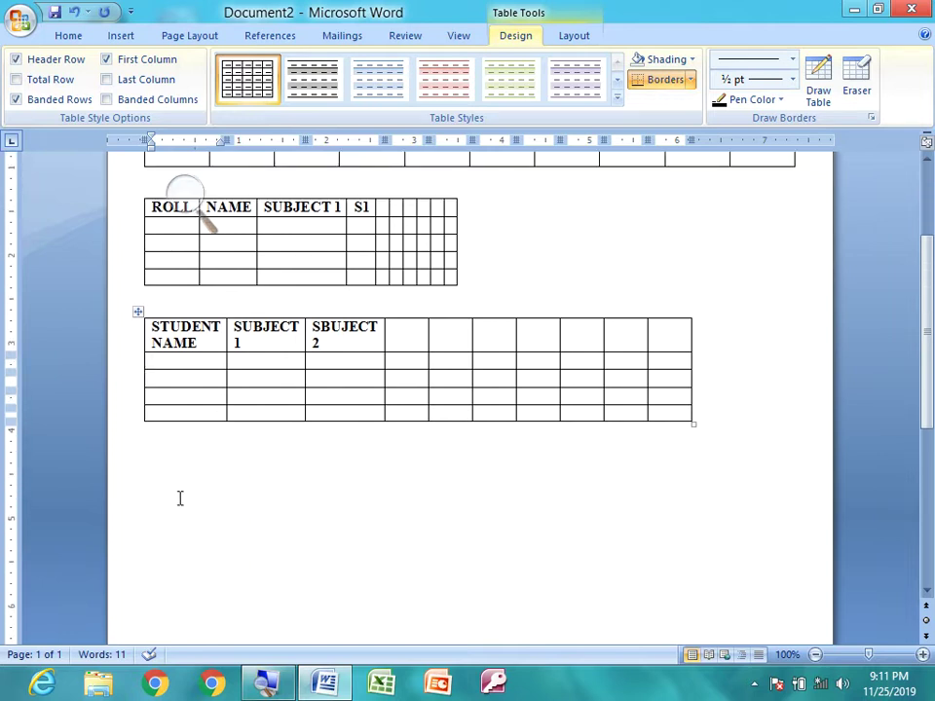
click(179, 498)
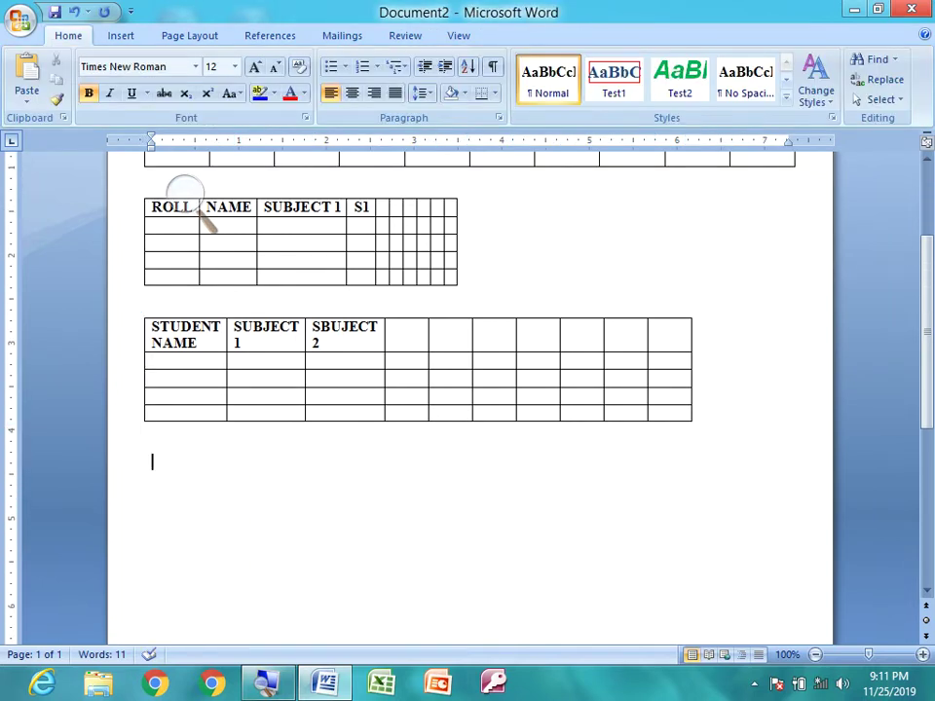
- Pick Draw Table from Insert > Table and begin dragging a new table's outer box below the others
click(130, 37)
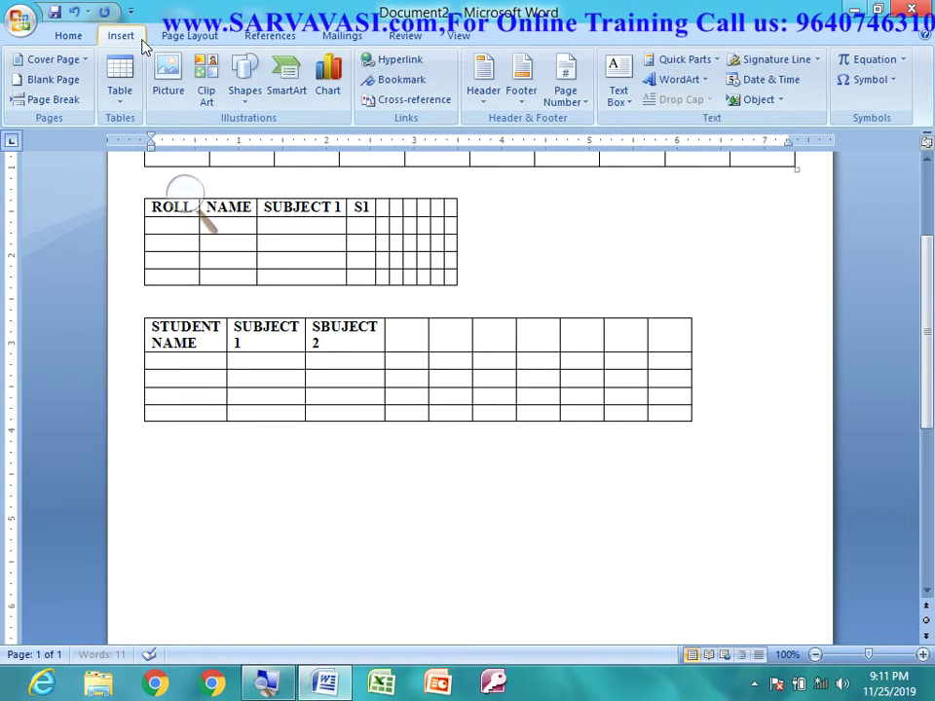
click(127, 98)
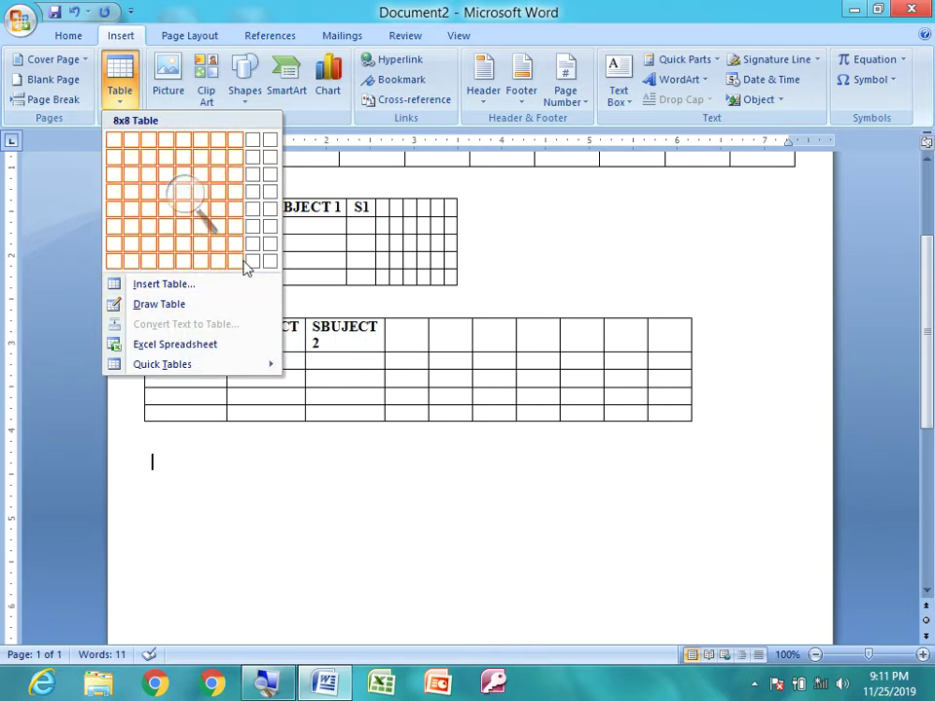
click(209, 304)
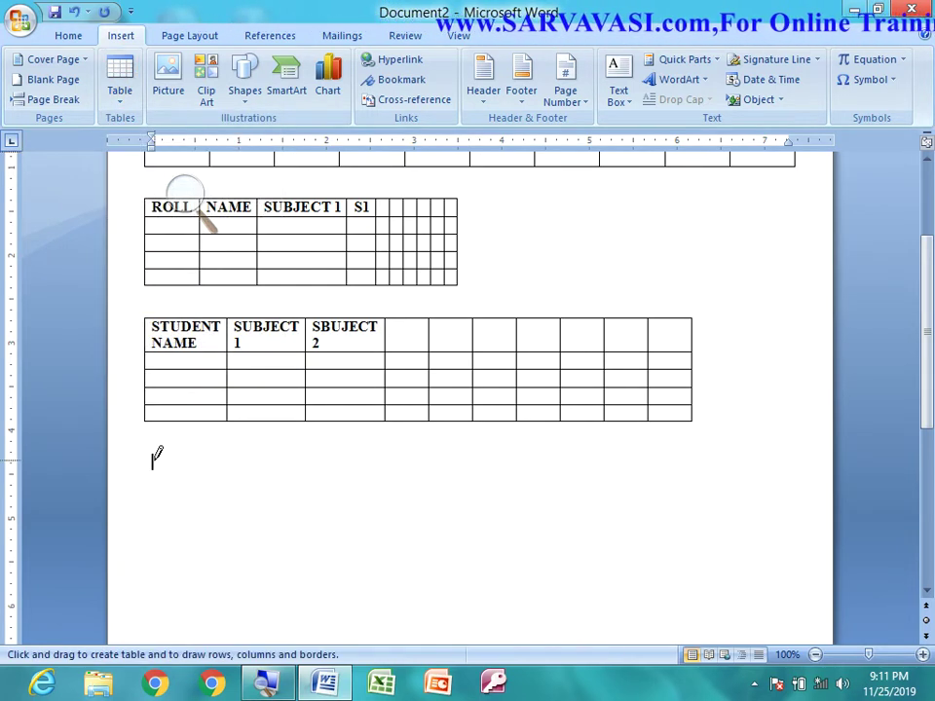
drag(144, 451, 540, 560)
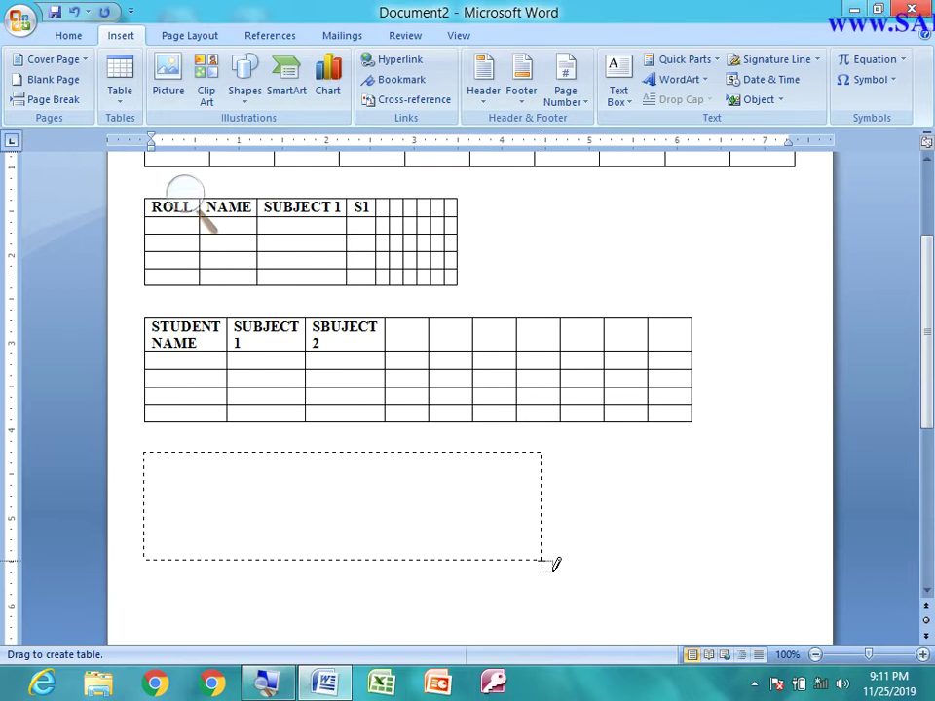
- Complete the outer box, then draw two vertical column lines near the right and one thin top-row line
drag(541, 561, 543, 557)
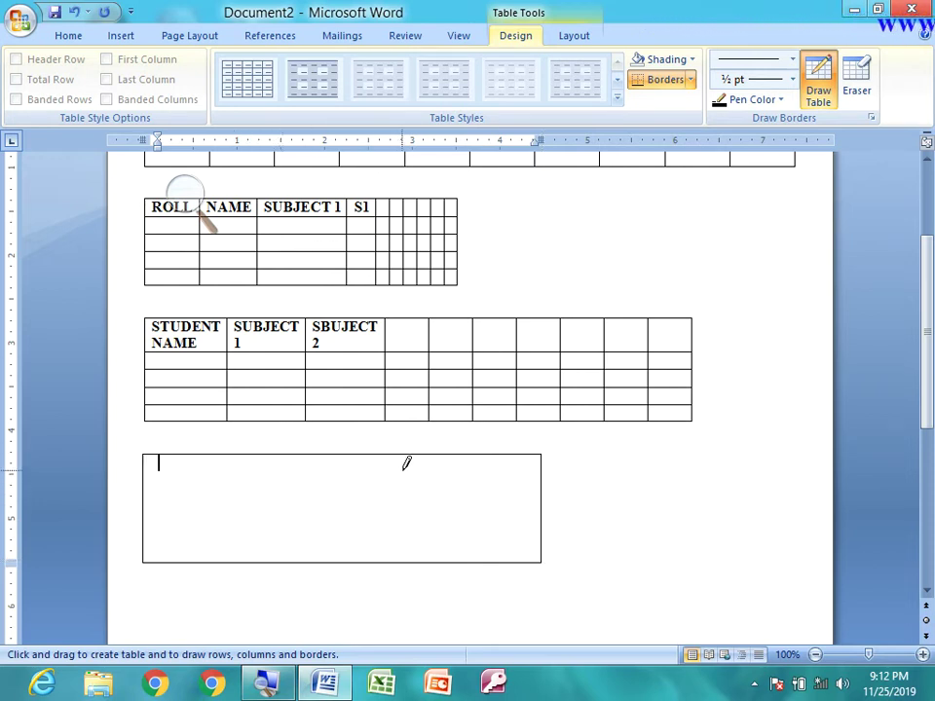
drag(464, 453, 474, 560)
drag(500, 456, 502, 560)
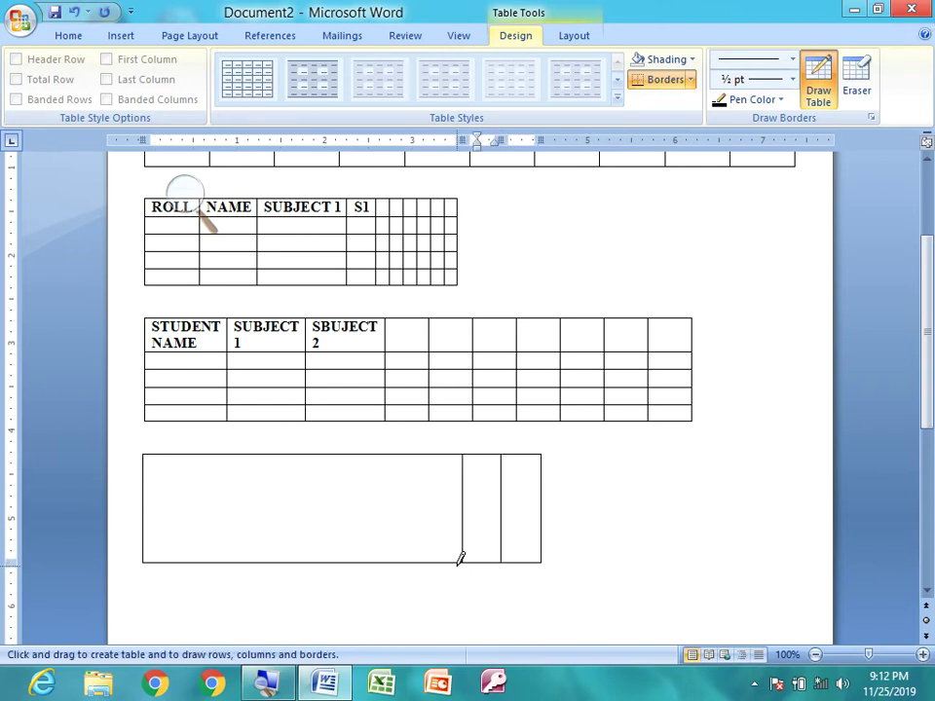
drag(151, 466, 551, 475)
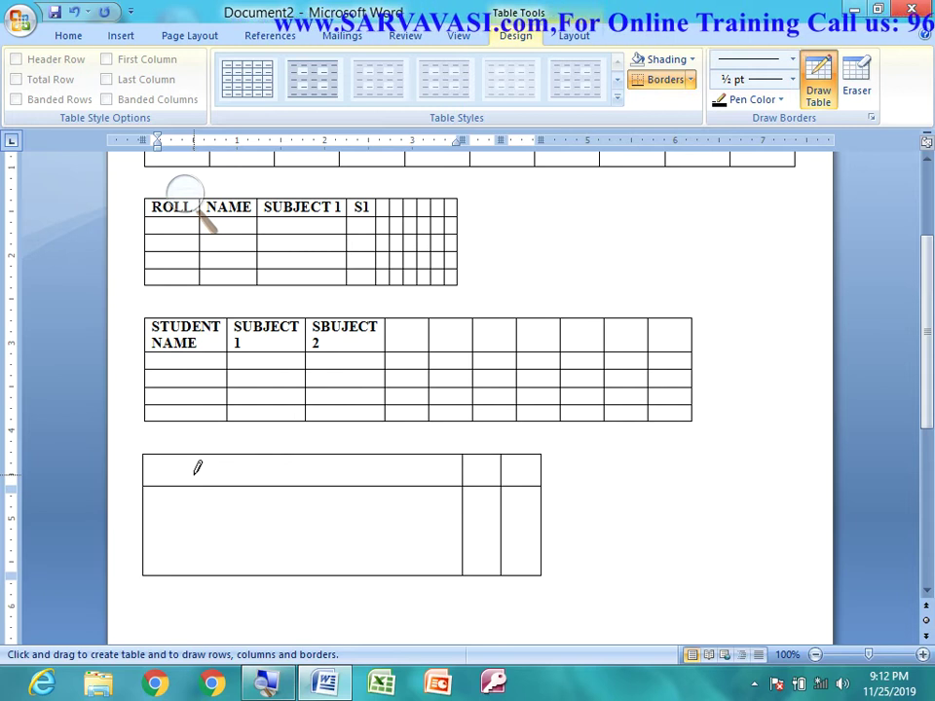
- Leave drawing mode and type item name, Credit and Dr into the drawn table's top-row cells
key(shift)
key(Escape)
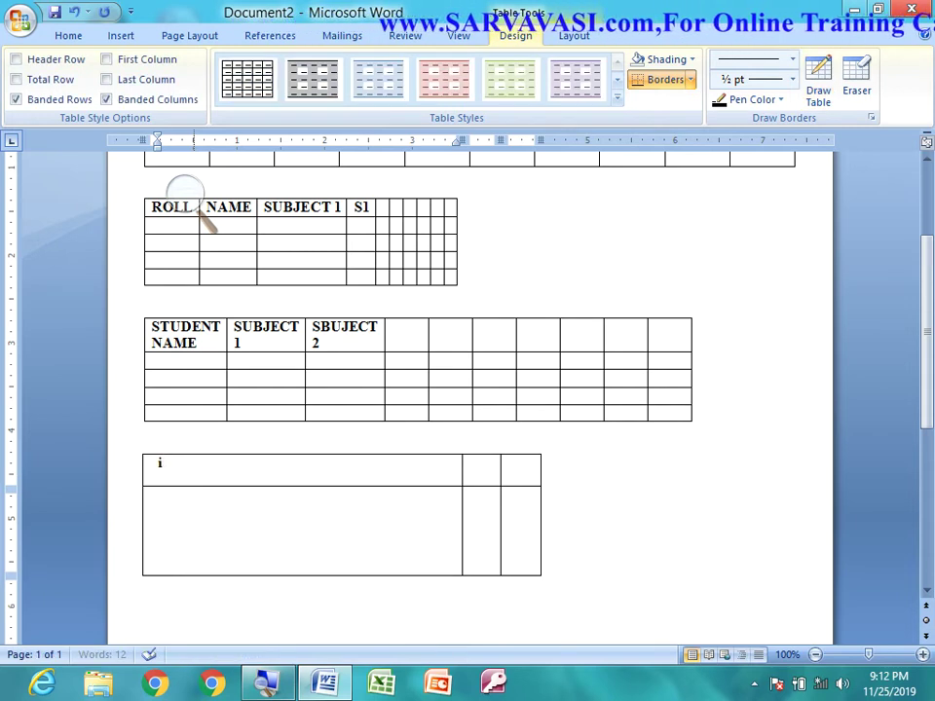
text(item name)
key(Tab)
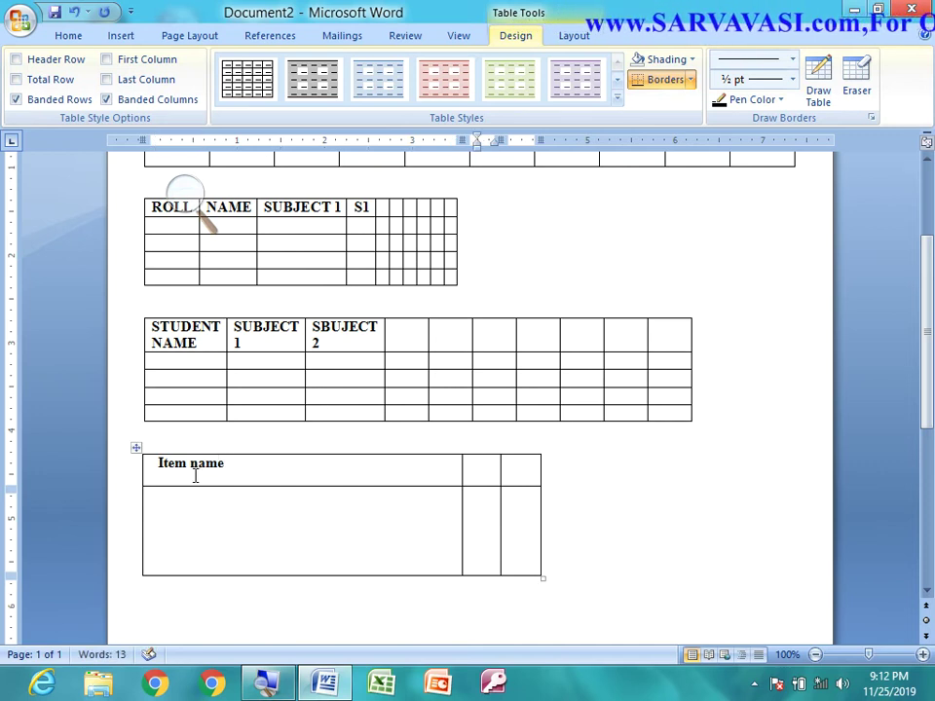
text(Credut)
key(BackSpace)
key(BackSpace)
text(q)
key(BackSpace)
text(it)
key(Tab)
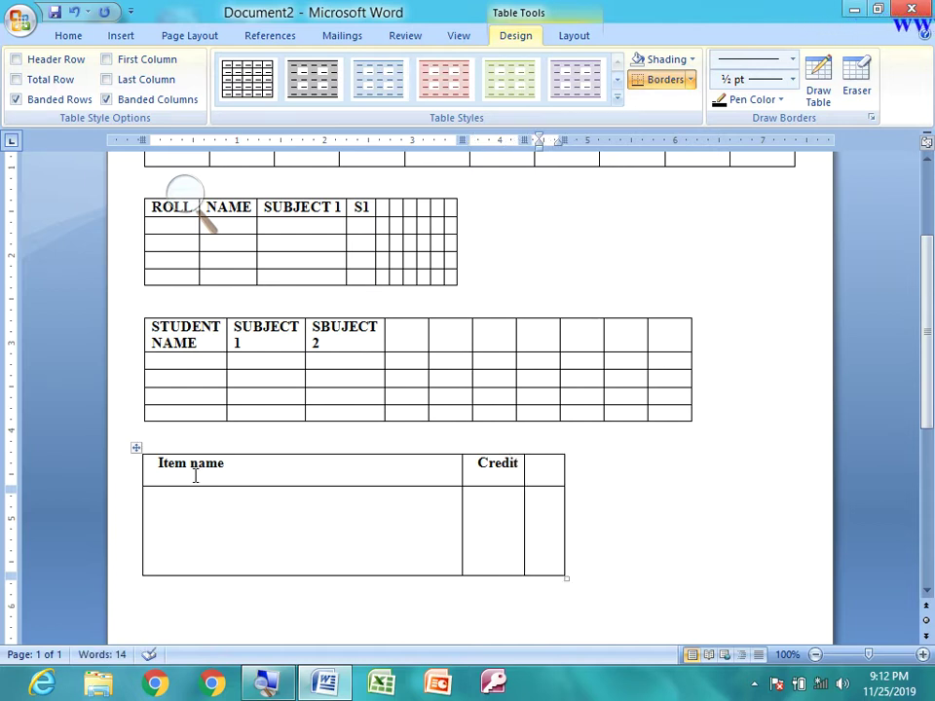
text(Dr)
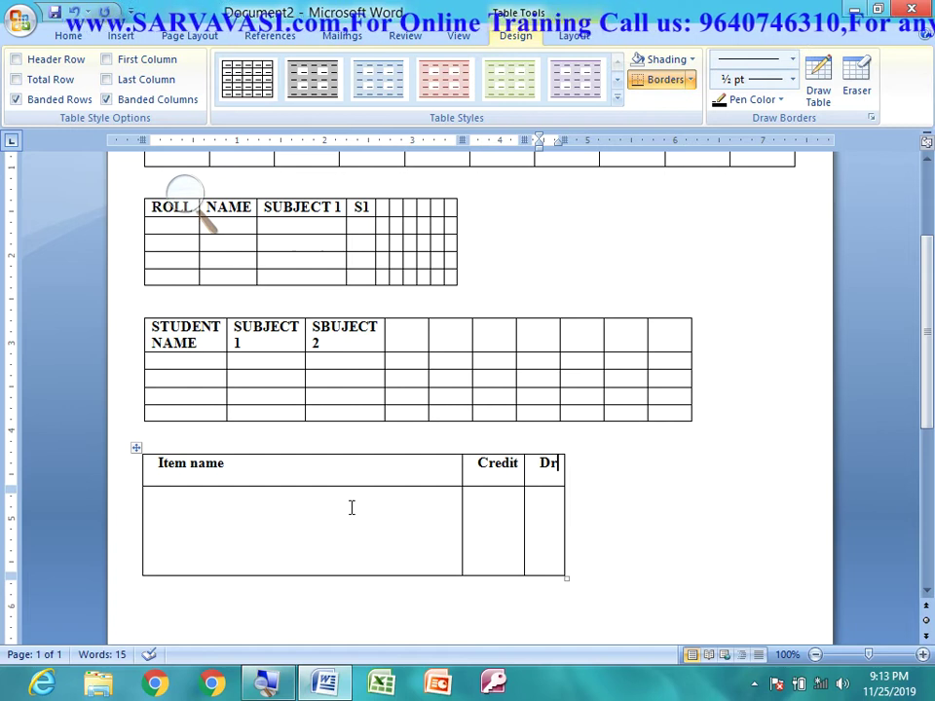
click(125, 35)
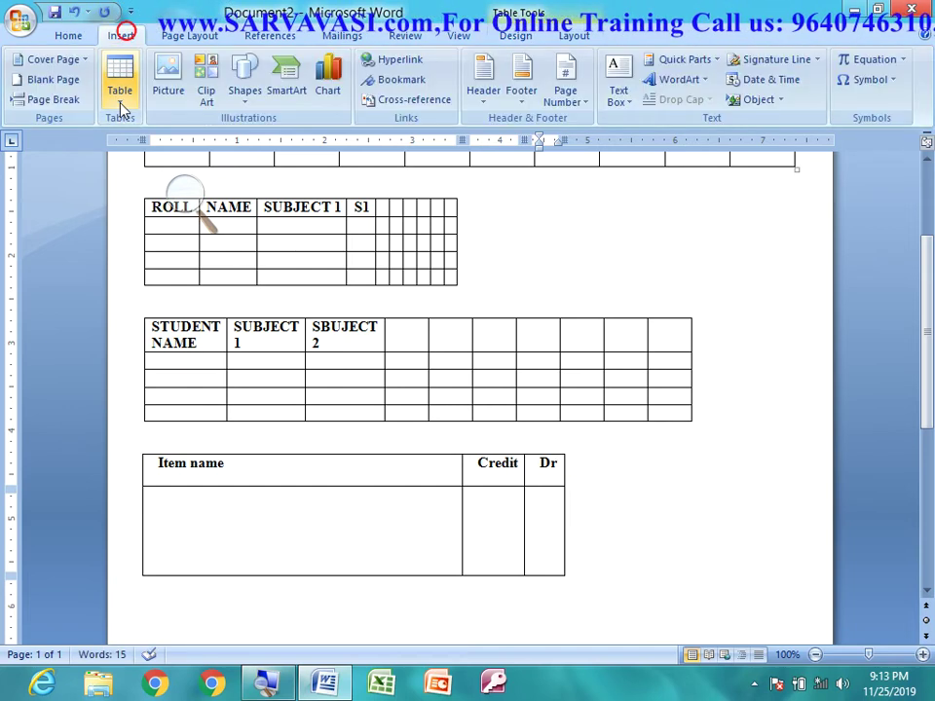
click(119, 98)
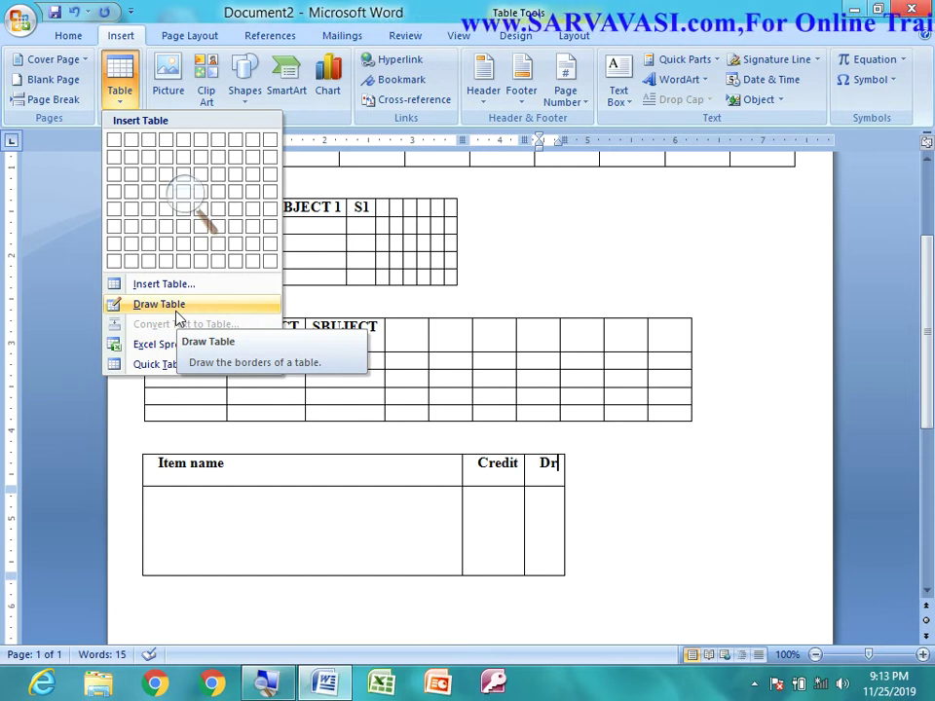
click(393, 435)
scroll(392, 435, up, 3)
click(252, 288)
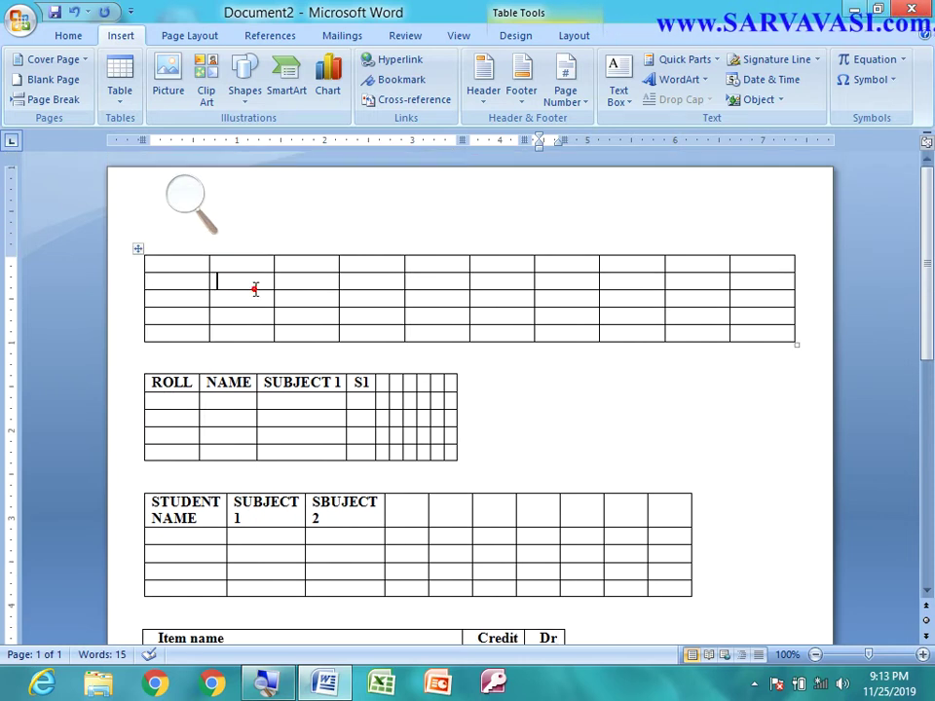
click(230, 416)
click(282, 542)
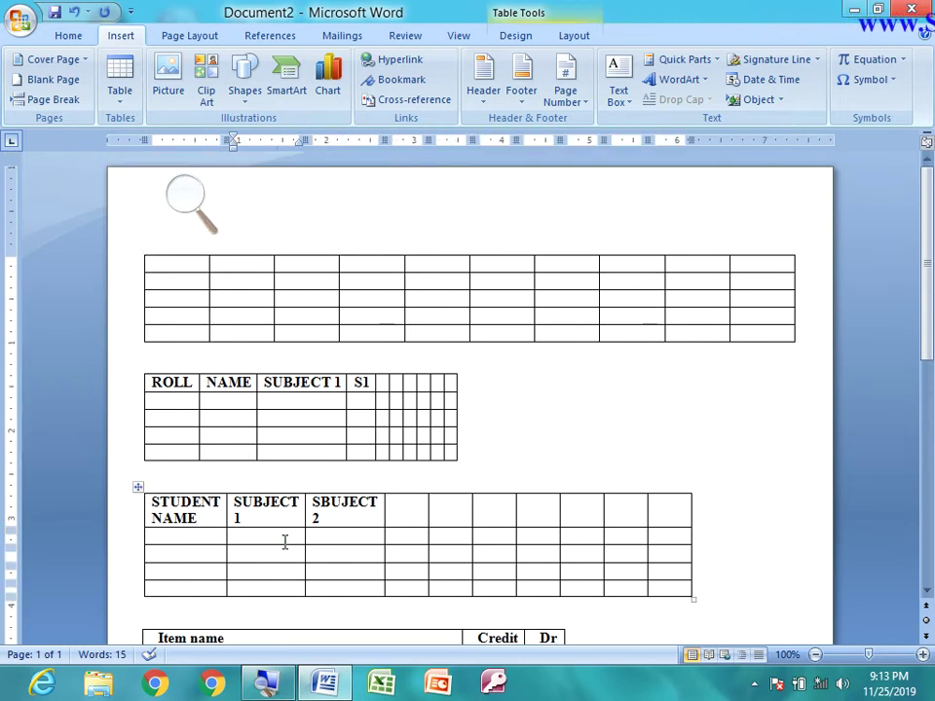
scroll(285, 541, down, 3)
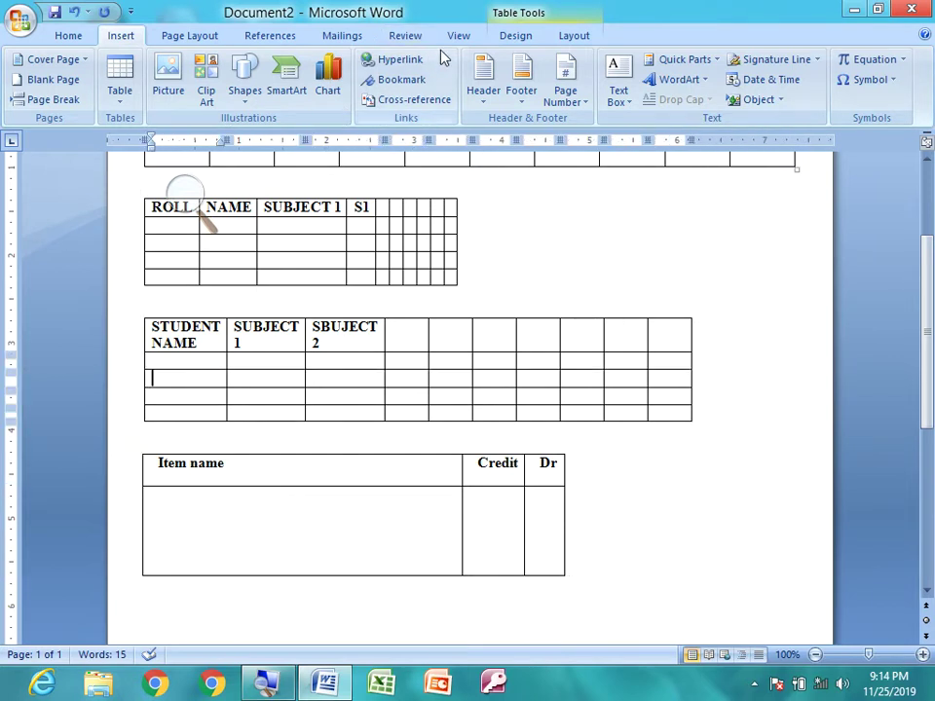
click(523, 35)
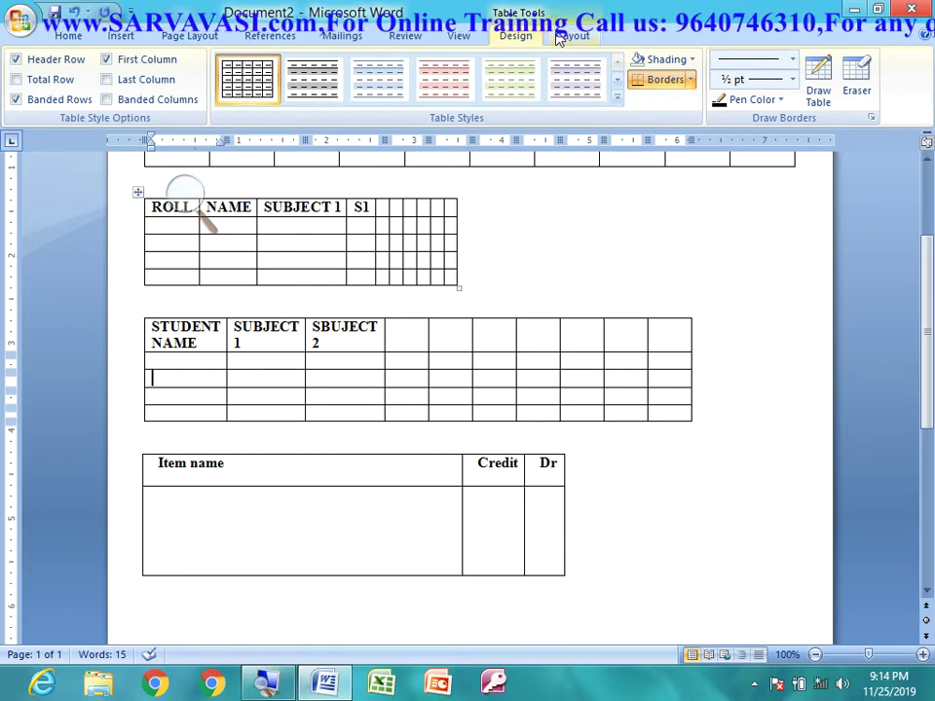
scroll(261, 234, up, 3)
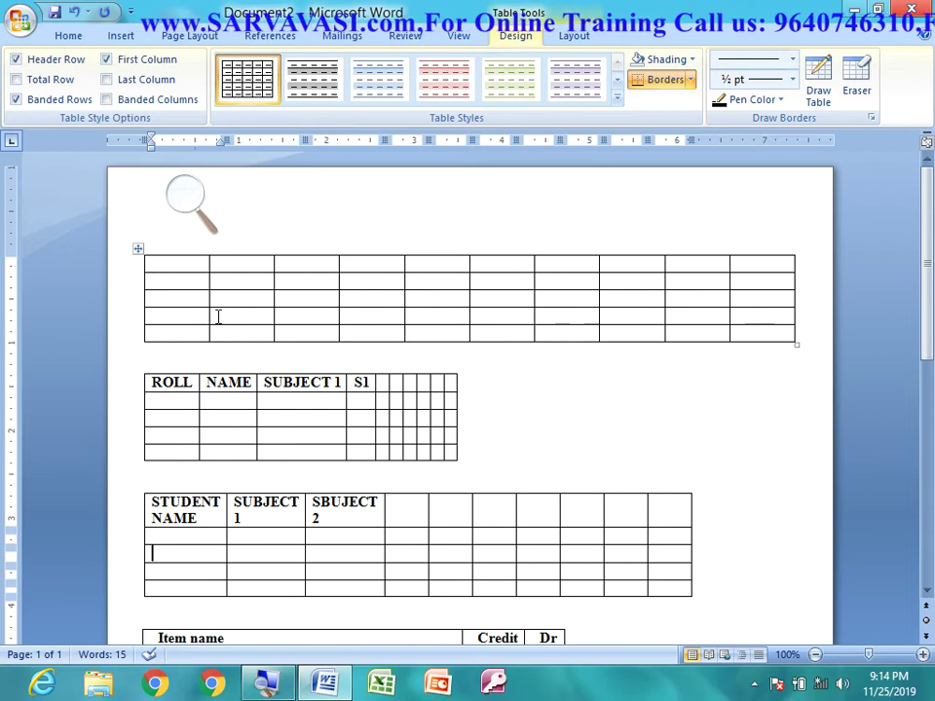
click(175, 280)
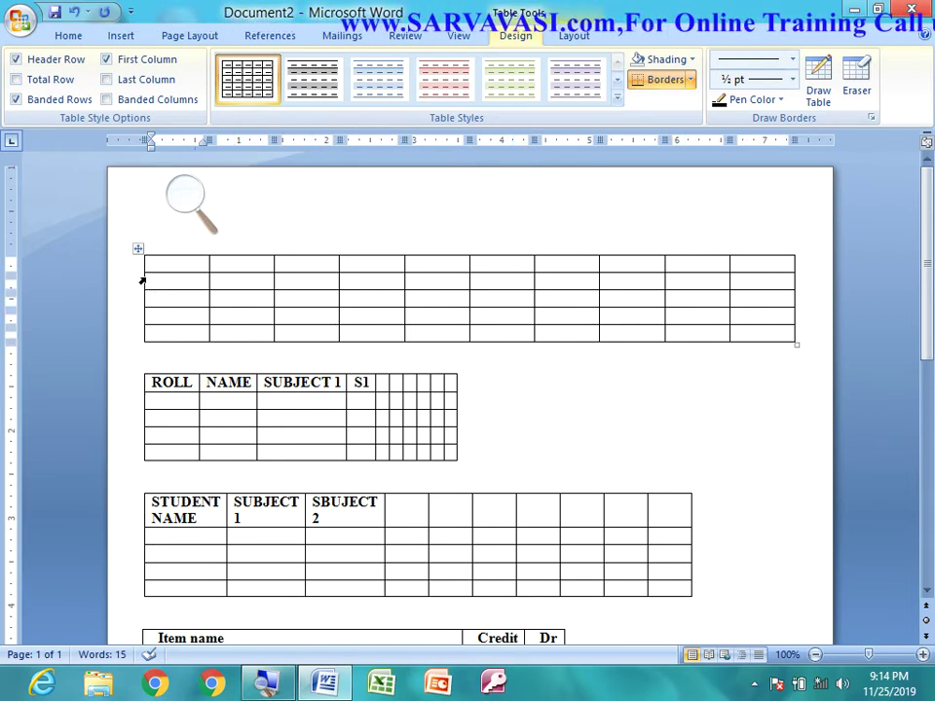
- Fill the top table's third and fourth header cells with SUBJECT1 and SUBJECT2 labels
click(139, 251)
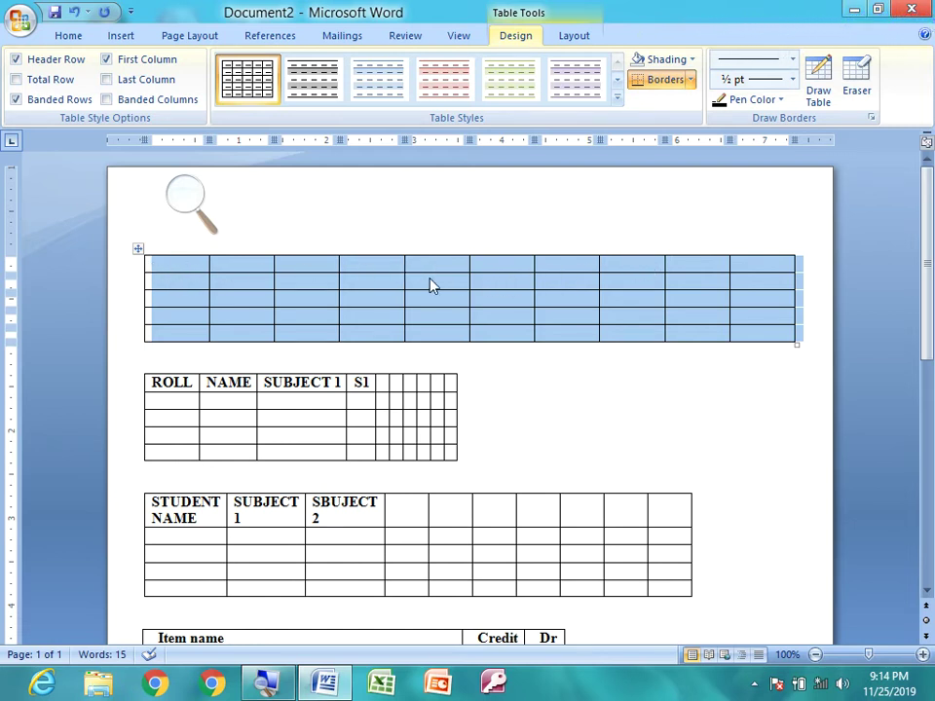
click(183, 263)
text(rno)
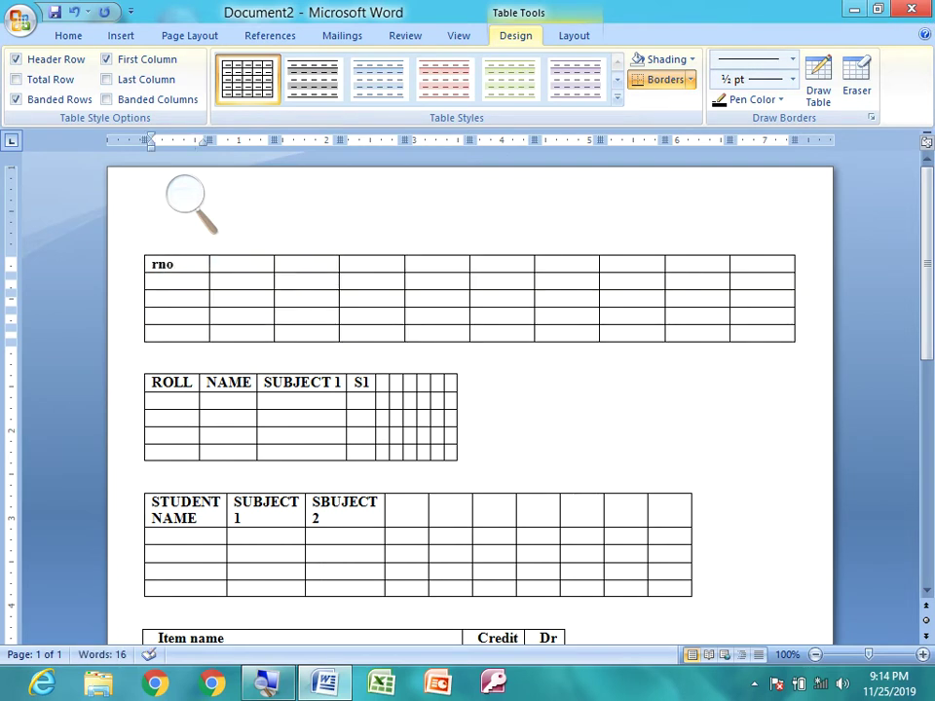
key(Tab)
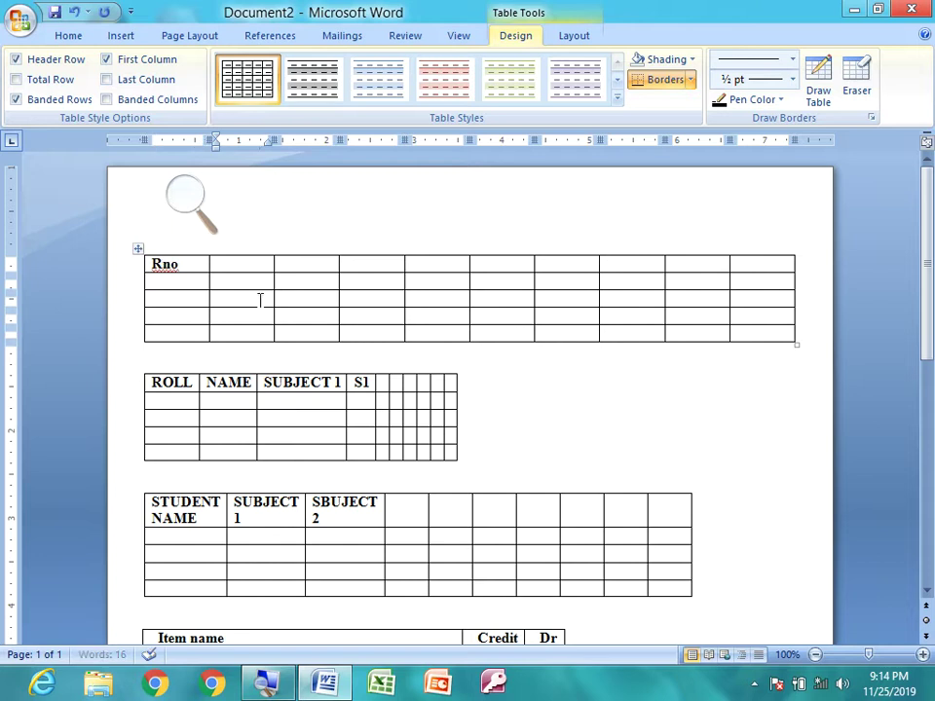
text(NAME)
key(Tab)
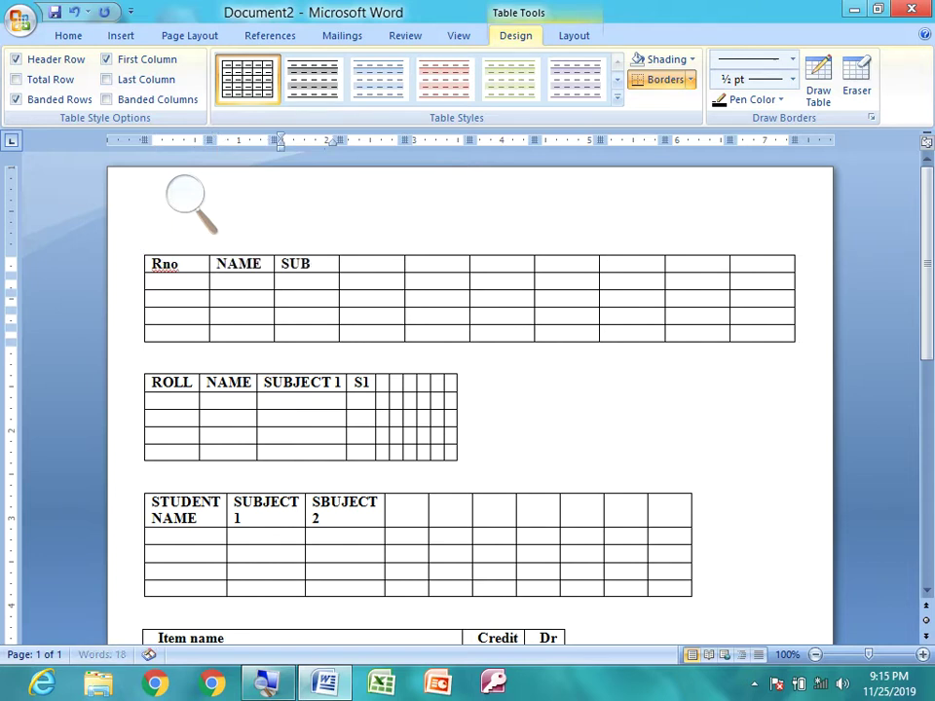
text(JECT1)
key(Tab)
text(SUBJE)
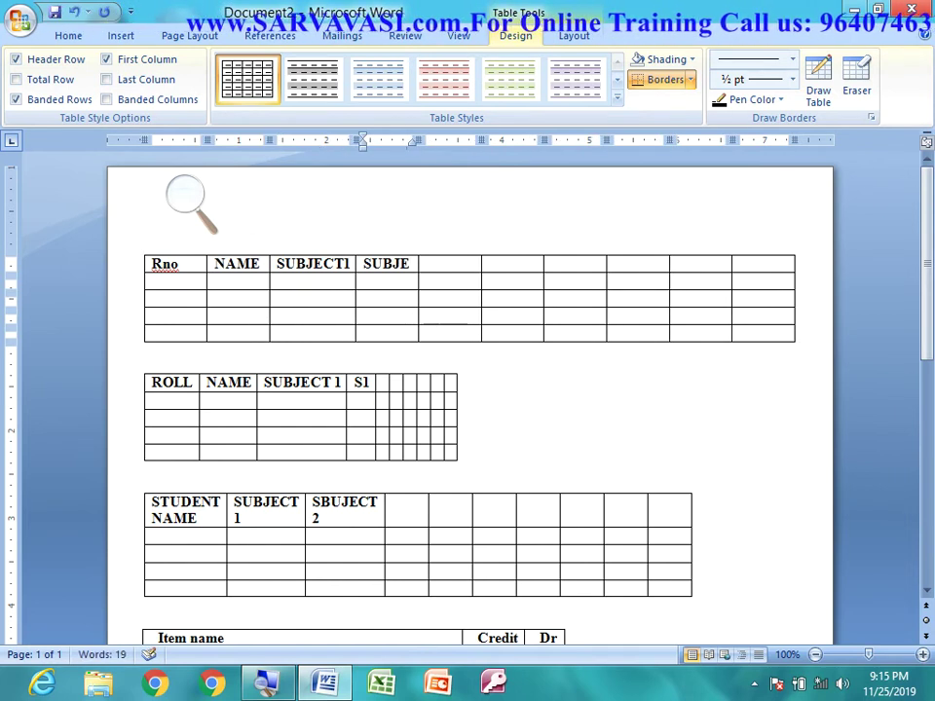
text(CT2)
key(BackSpace)
key(BackSpace)
key(BackSpace)
key(BackSpace)
key(BackSpace)
- Shorten the subject headers to S1 and S2, then enter S3 and TOTAL in the next cells
key(BackSpace)
key(BackSpace)
text(2)
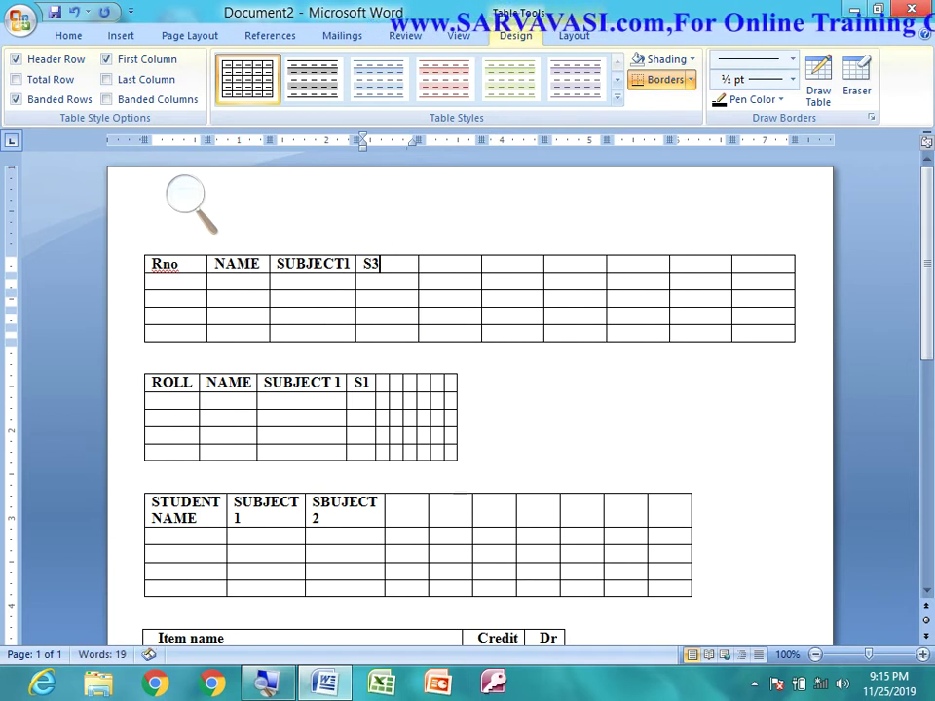
key(Left)
key(Left)
key(Left)
key(BackSpace)
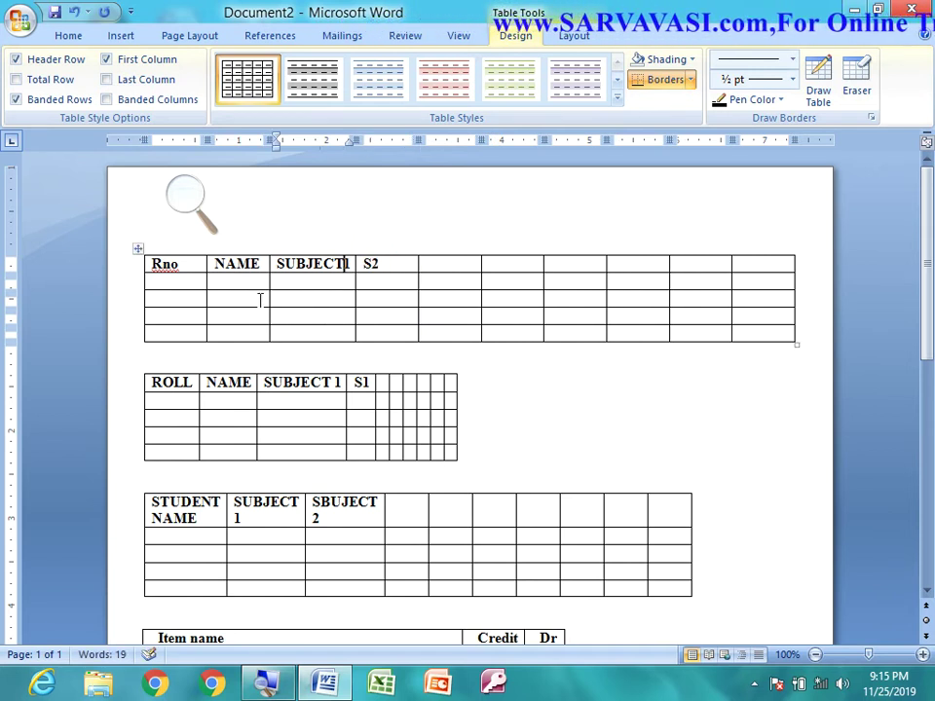
key(BackSpace)
key(BackSpace)
key(BackSpace)
key(BackSpace)
key(BackSpace)
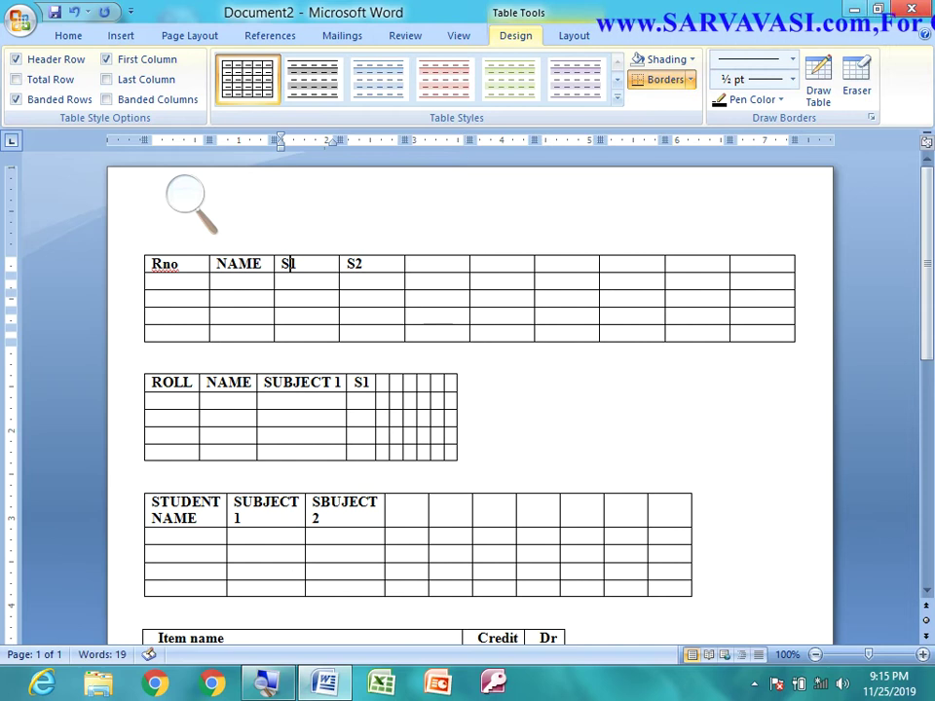
key(Tab)
key(Tab)
text(S43)
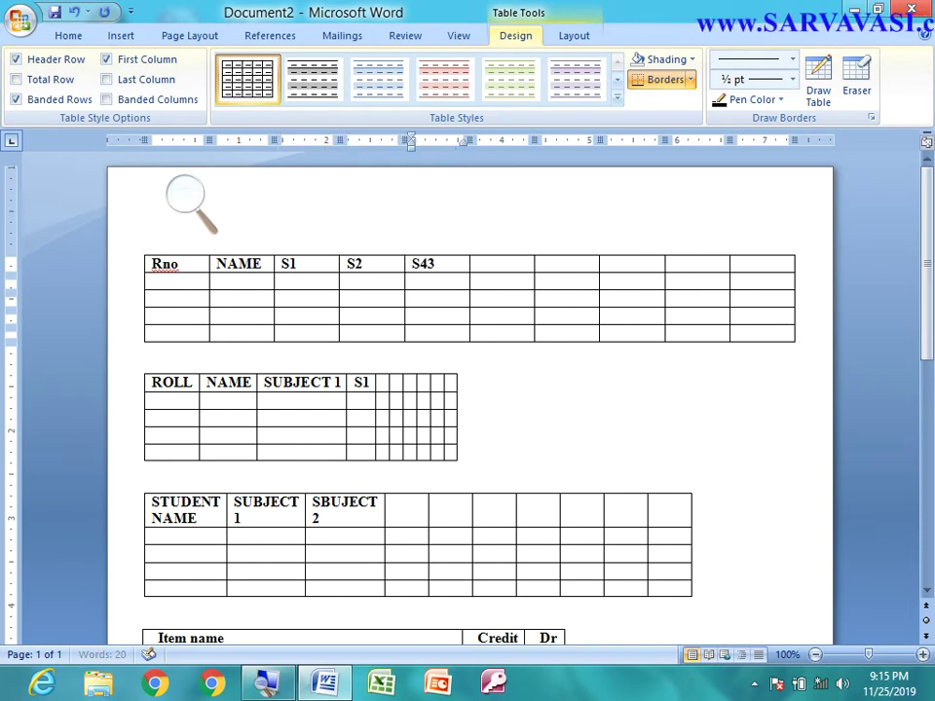
key(Tab)
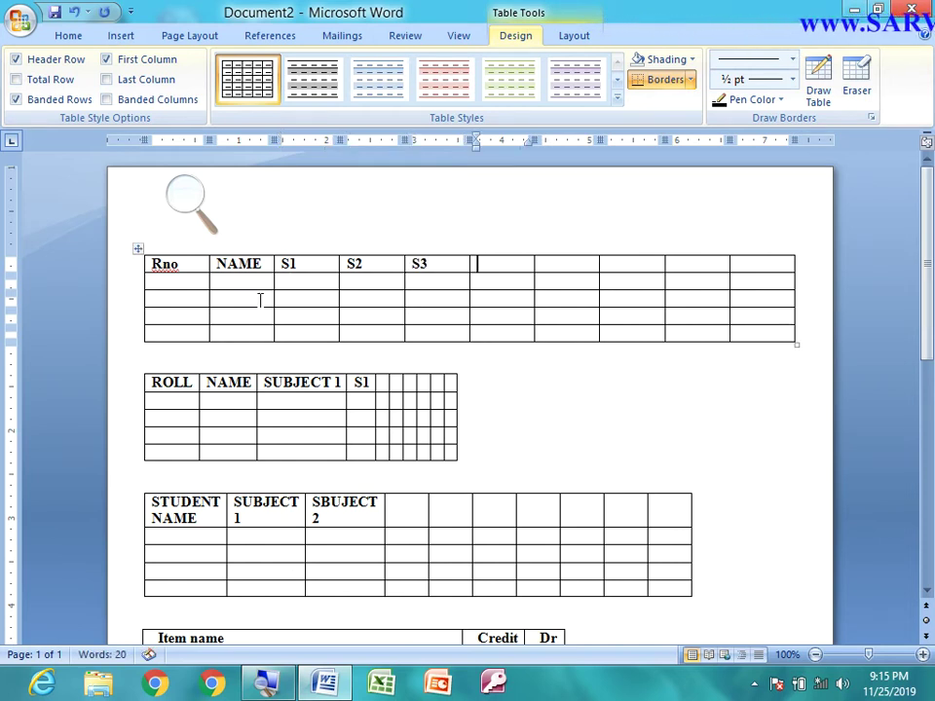
text(TOTAL)
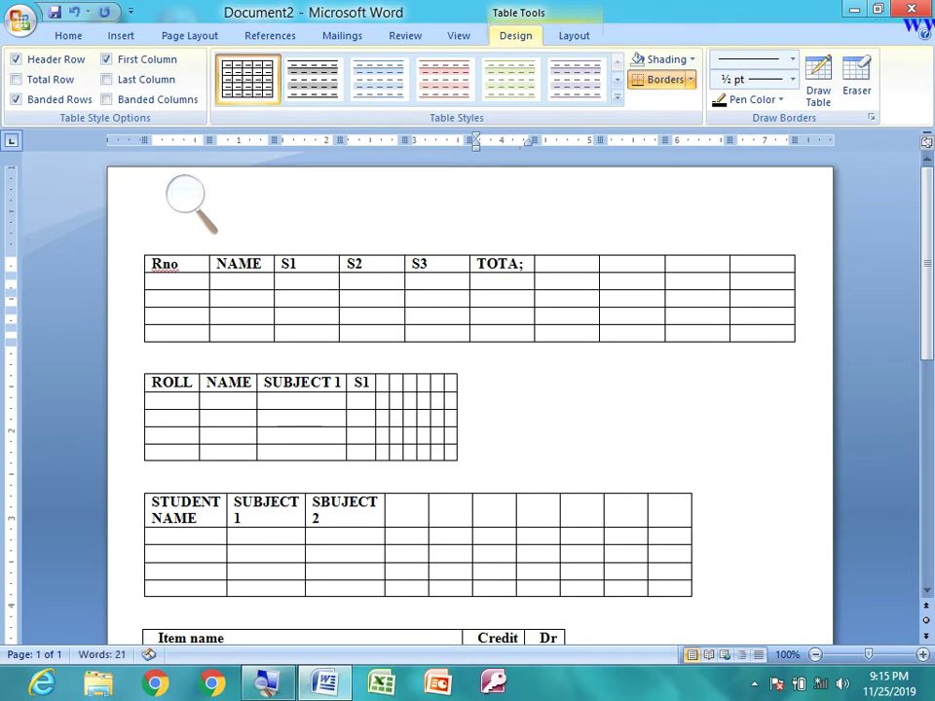
key(Tab)
text(AVG)
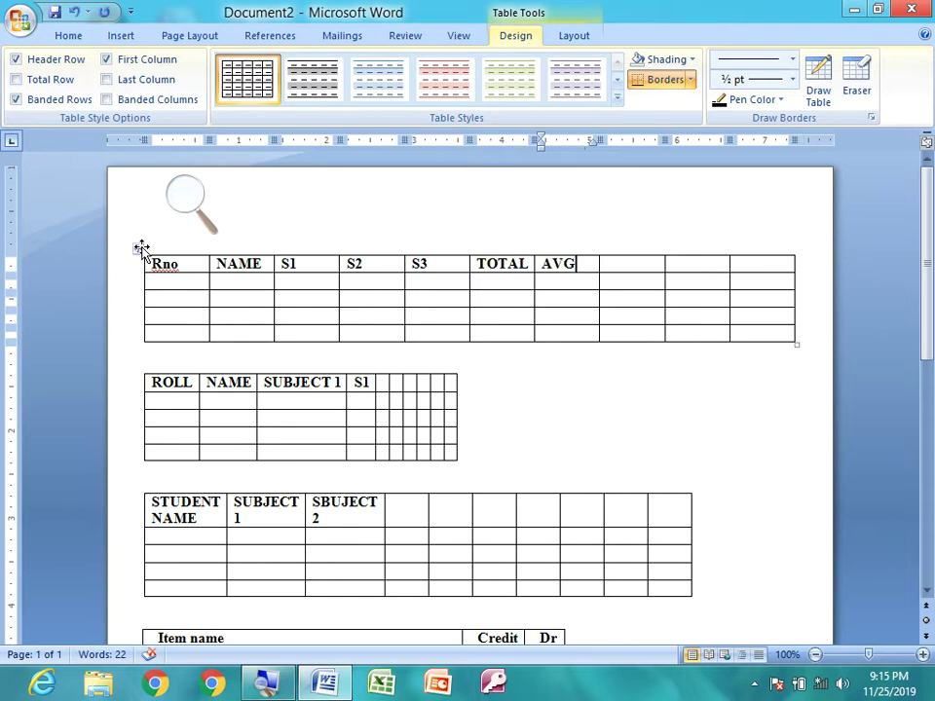
- Select the top table and apply the red built-in style from the Table Styles gallery
click(197, 205)
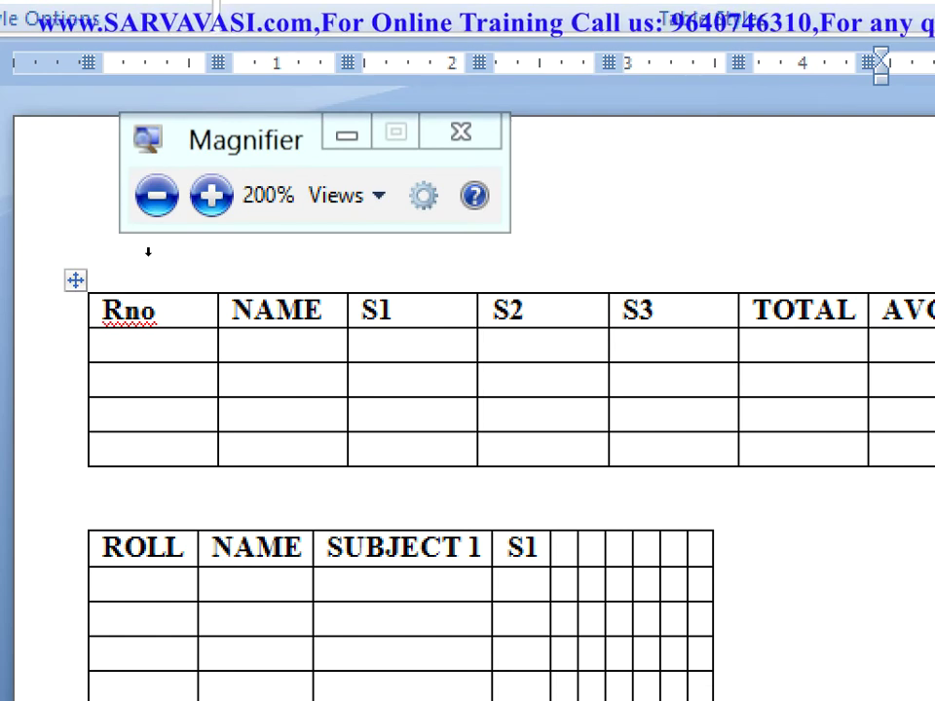
click(135, 253)
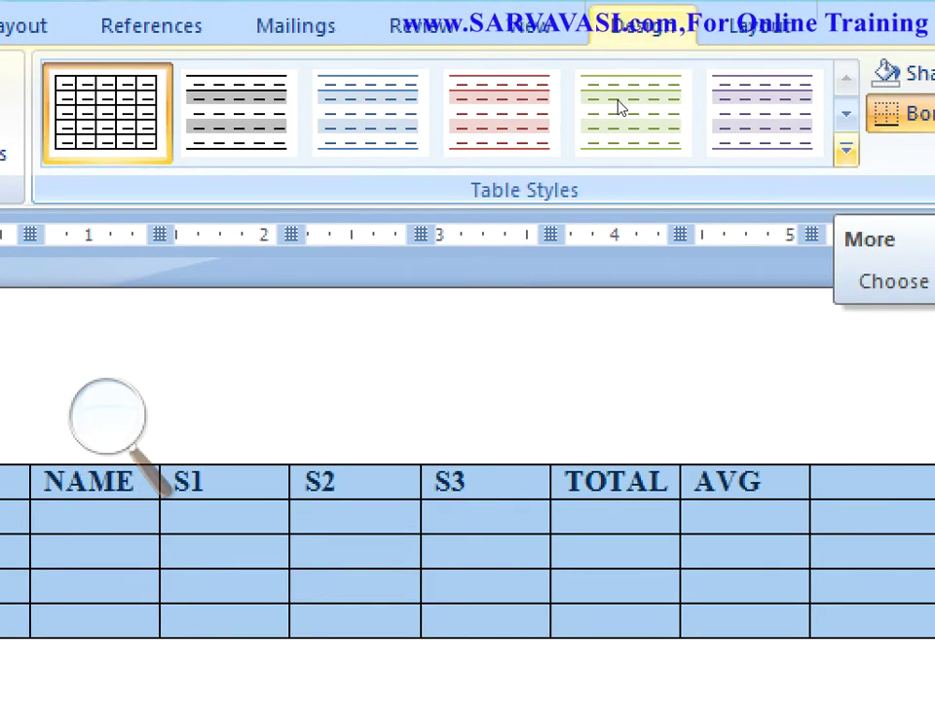
click(618, 103)
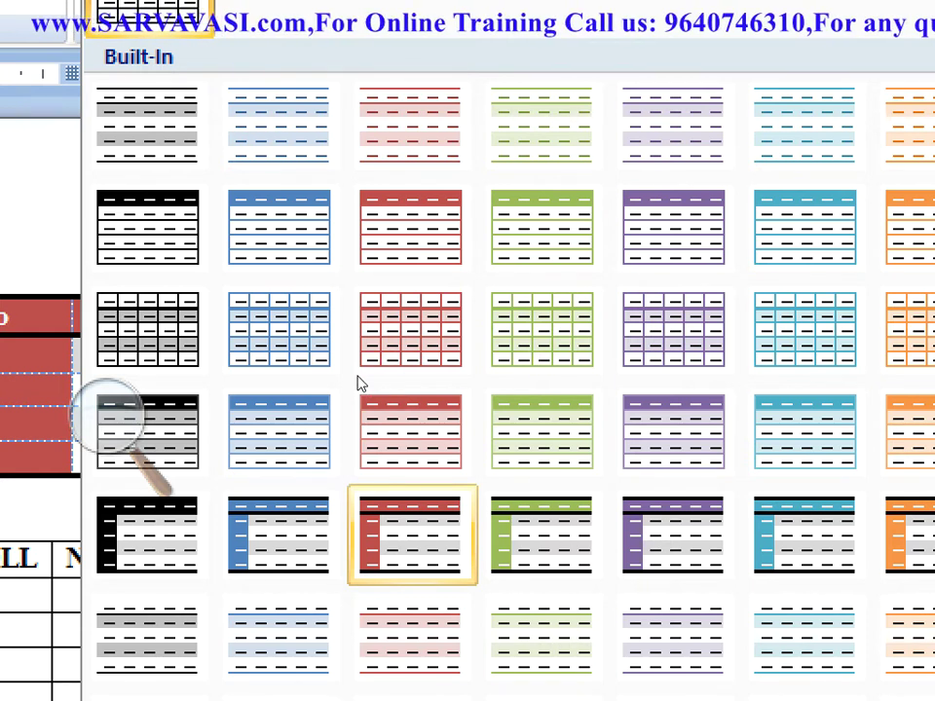
click(410, 533)
key(super+minus)
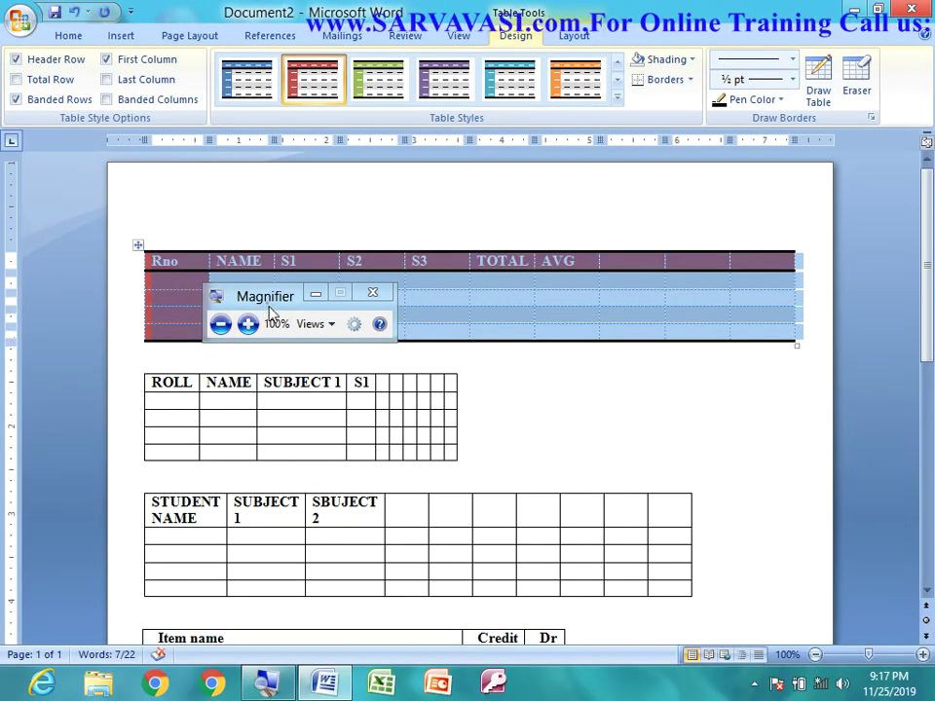
drag(271, 305, 491, 403)
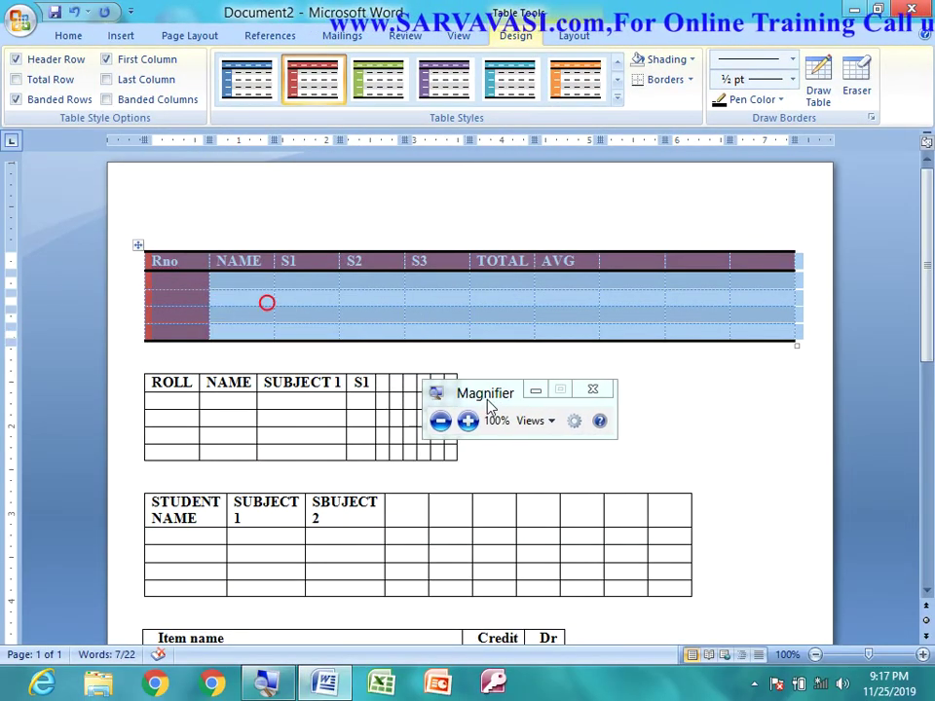
click(274, 314)
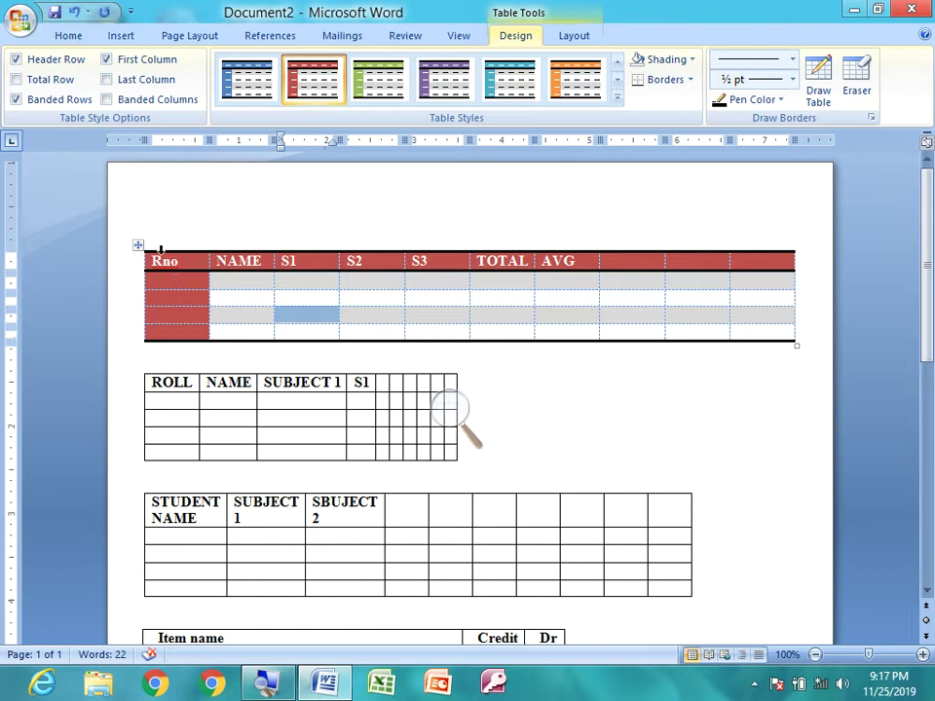
- Select the top table and switch off its Header Row styling
click(140, 247)
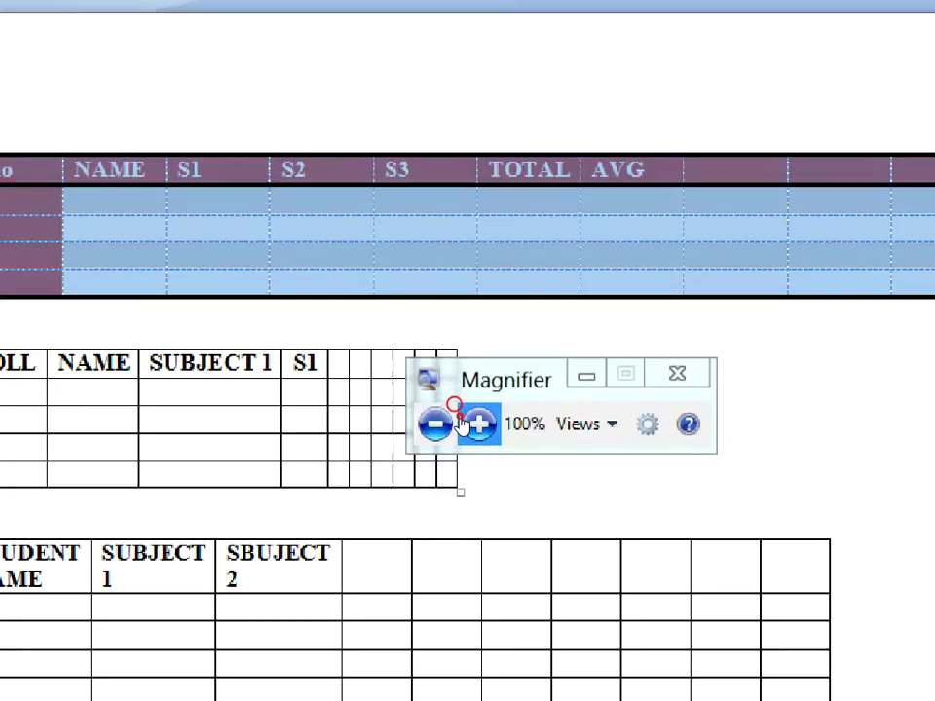
click(478, 423)
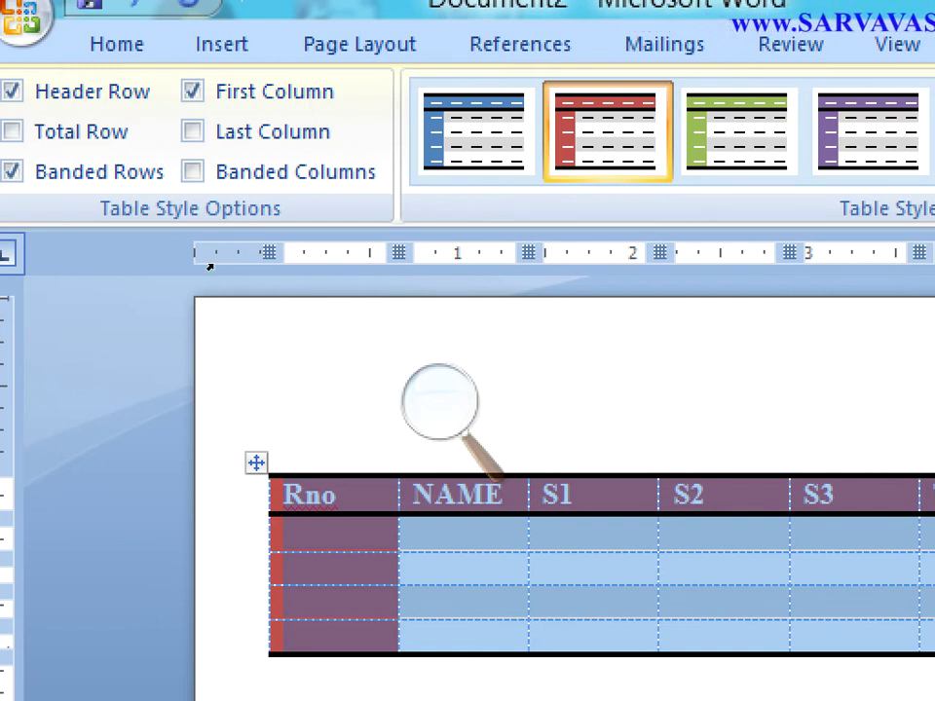
click(57, 72)
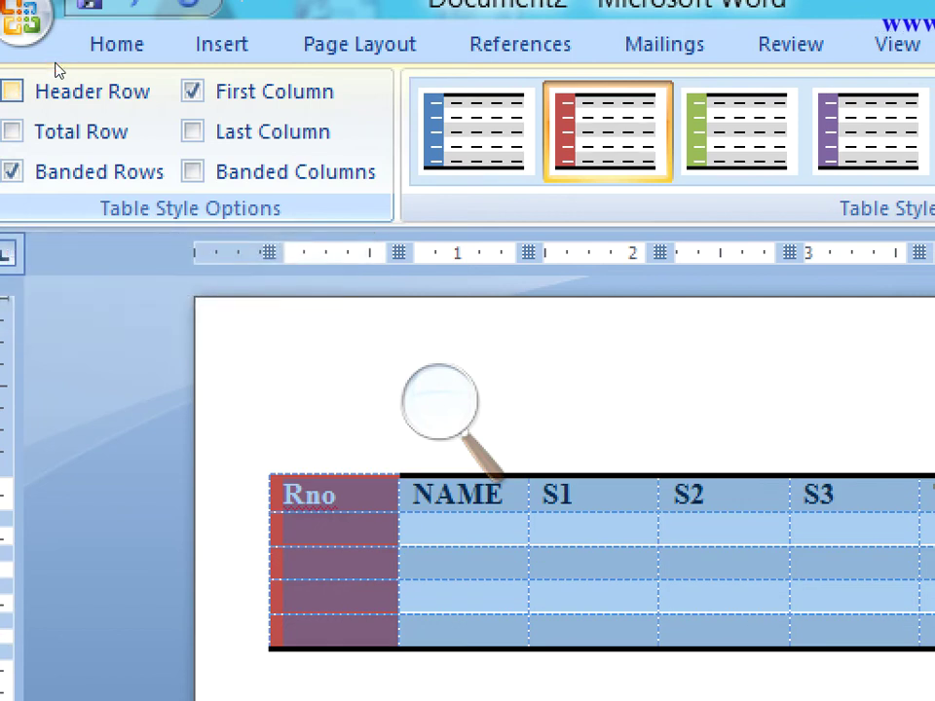
- Reselect the whole table, restore Header Row styling and uncheck First Column
click(243, 266)
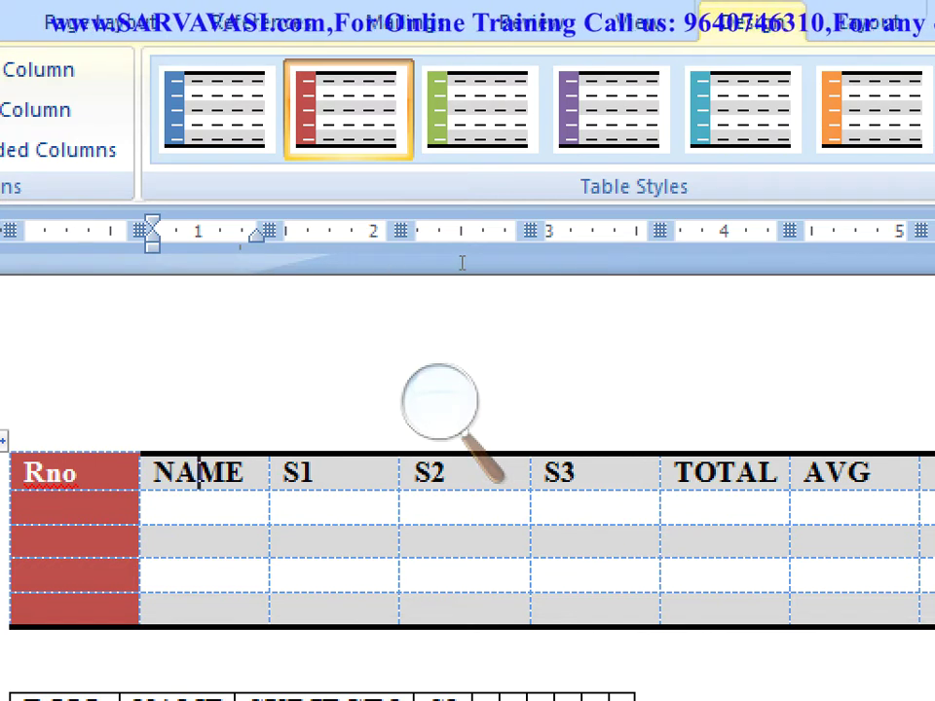
key(shift+Tab)
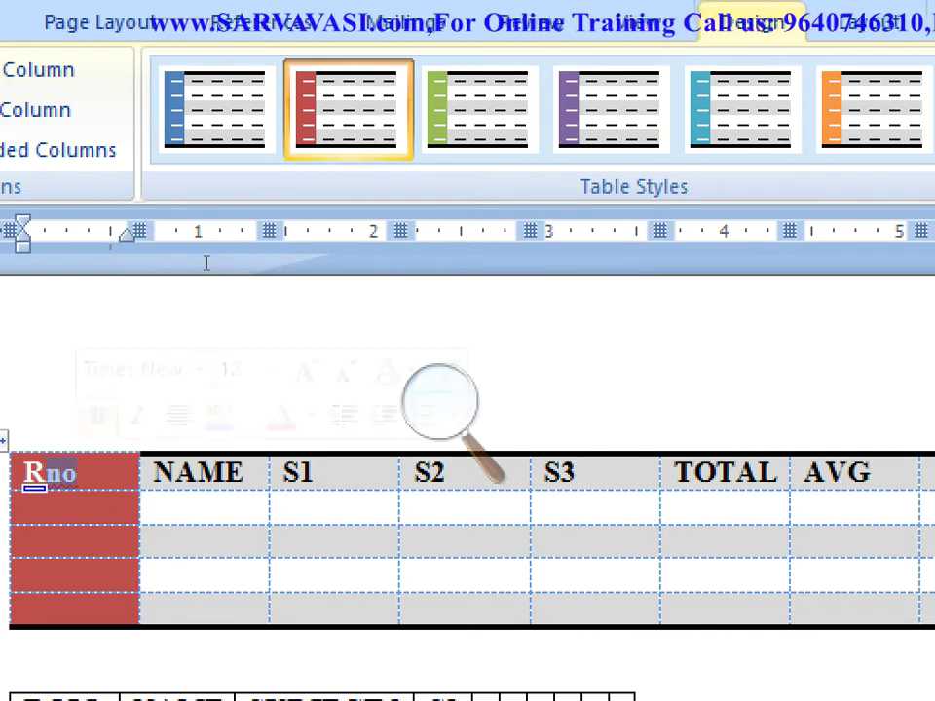
key(Tab)
key(shift+Right)
key(shift+Right)
key(shift+Right)
key(shift+Right)
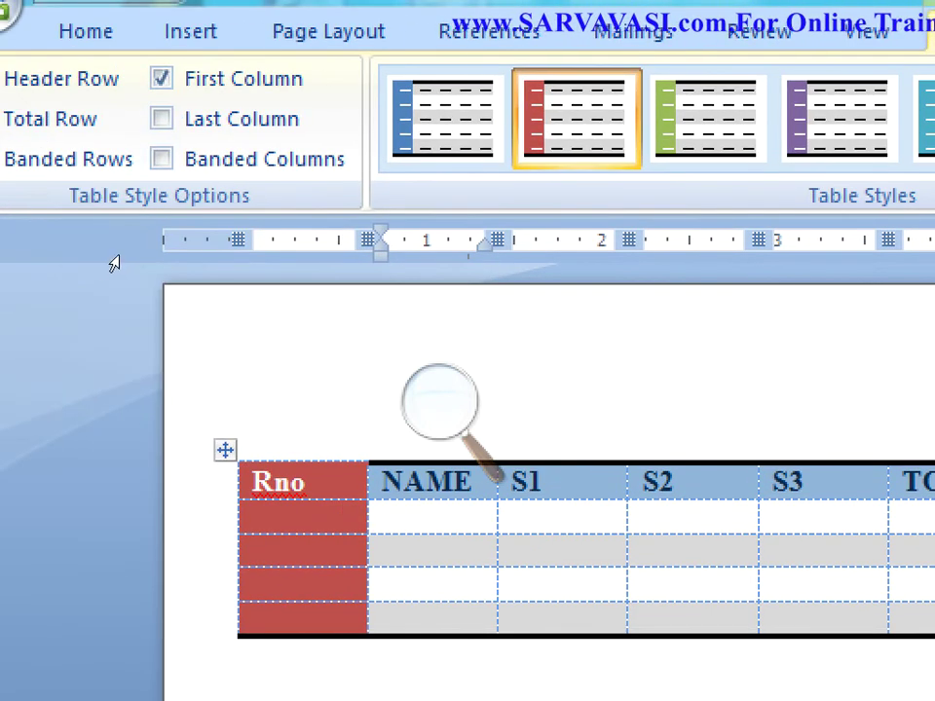
key(ctrl+a)
click(9, 98)
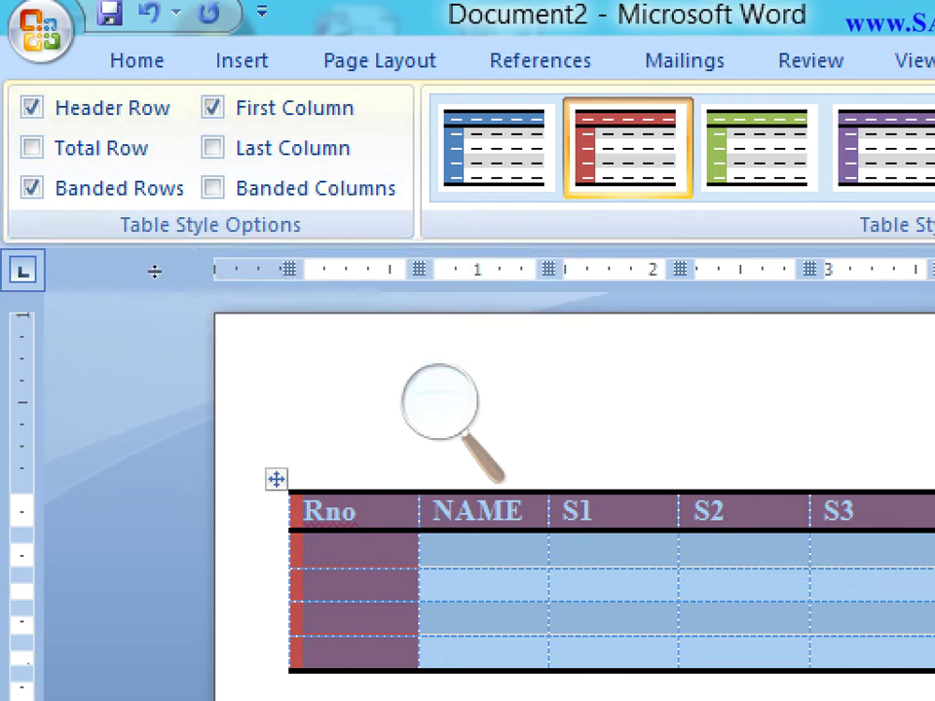
click(213, 108)
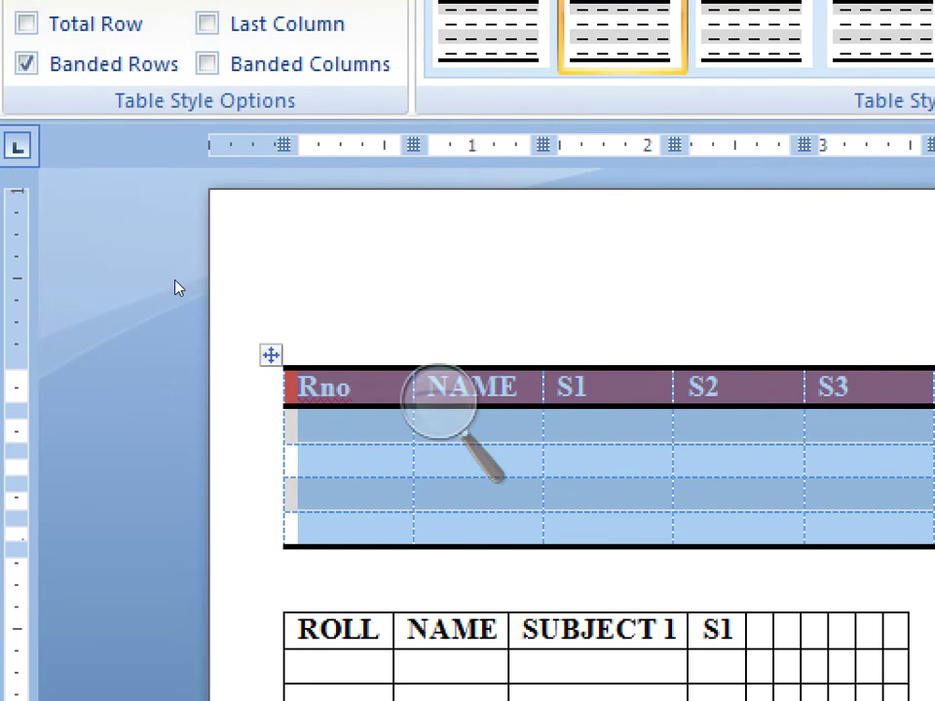
- Compare the top table with and without Banded Rows, leaving the banding switched off
click(177, 288)
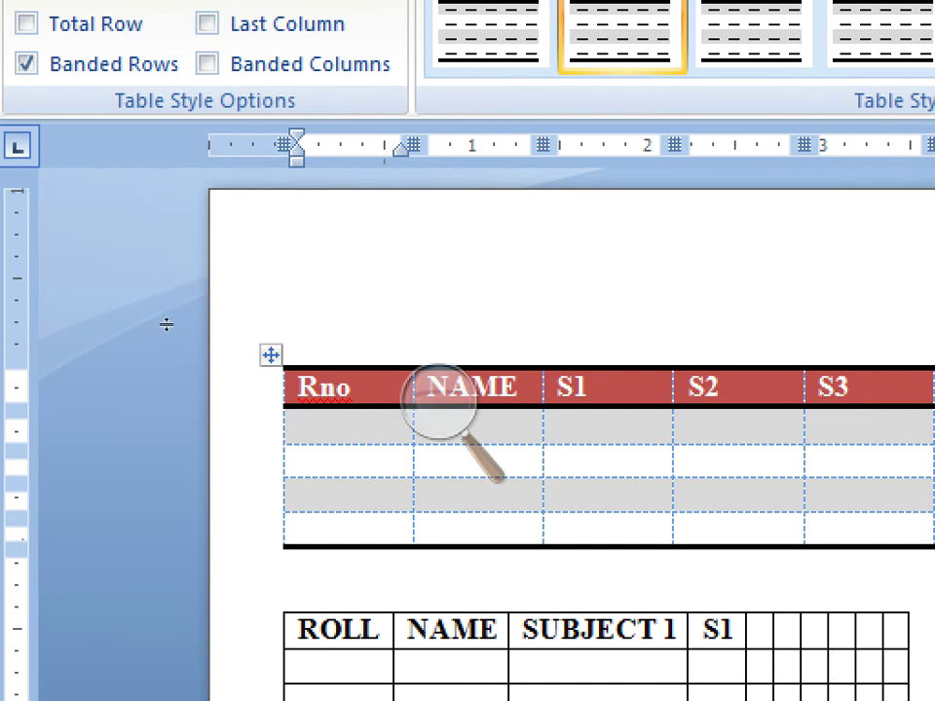
click(271, 354)
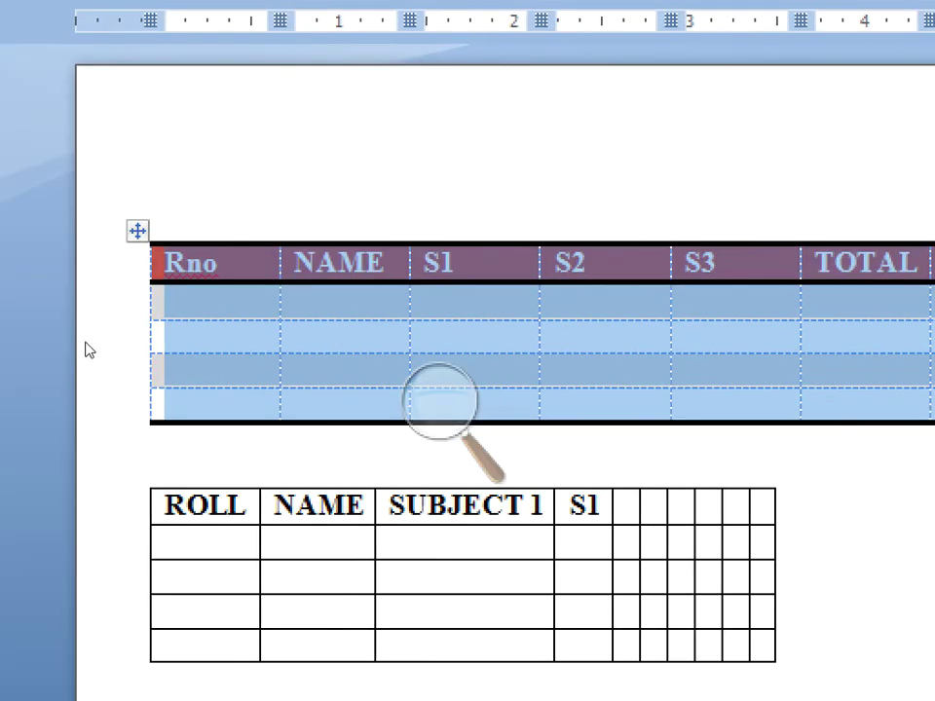
click(165, 403)
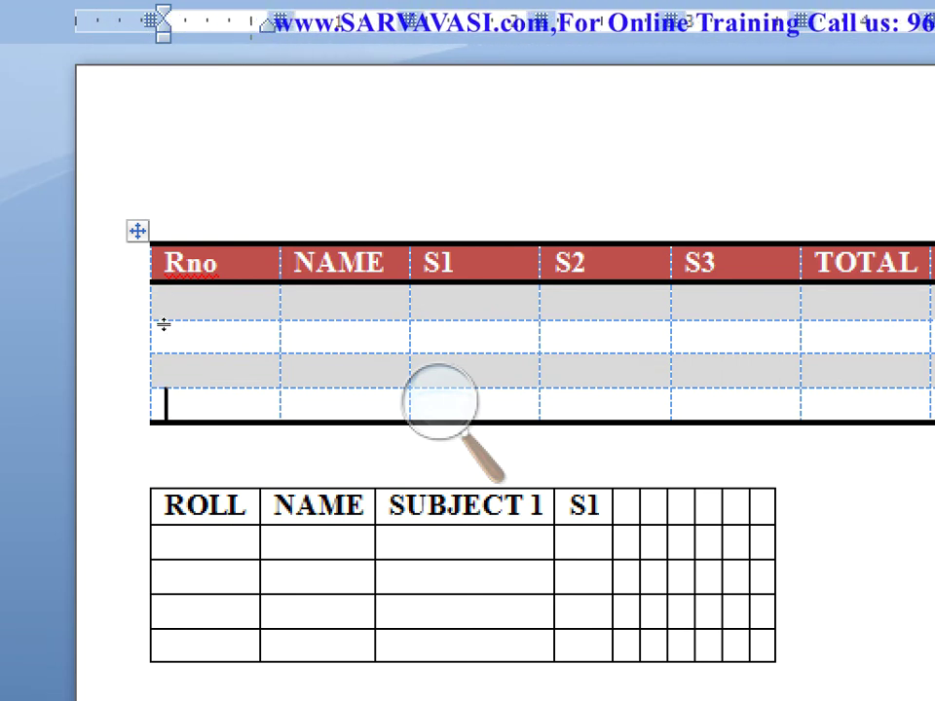
click(137, 231)
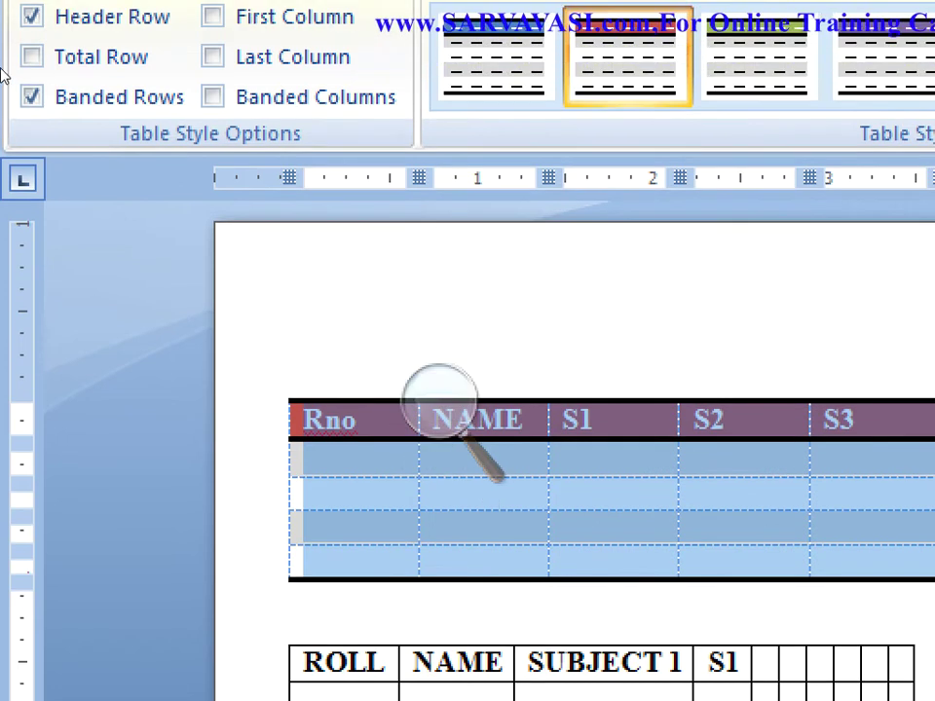
click(31, 97)
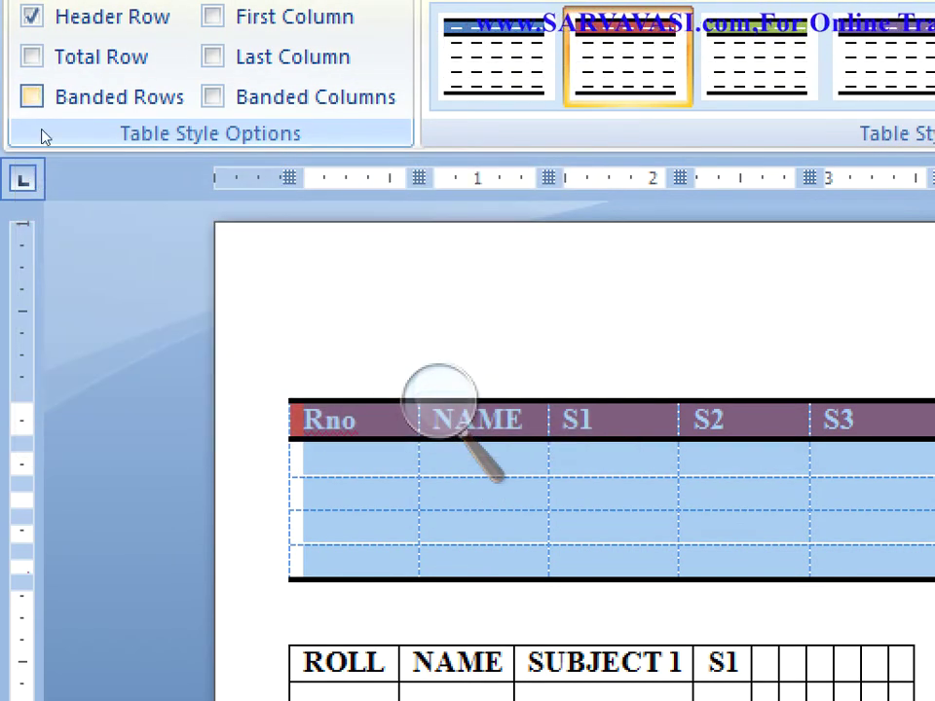
click(200, 355)
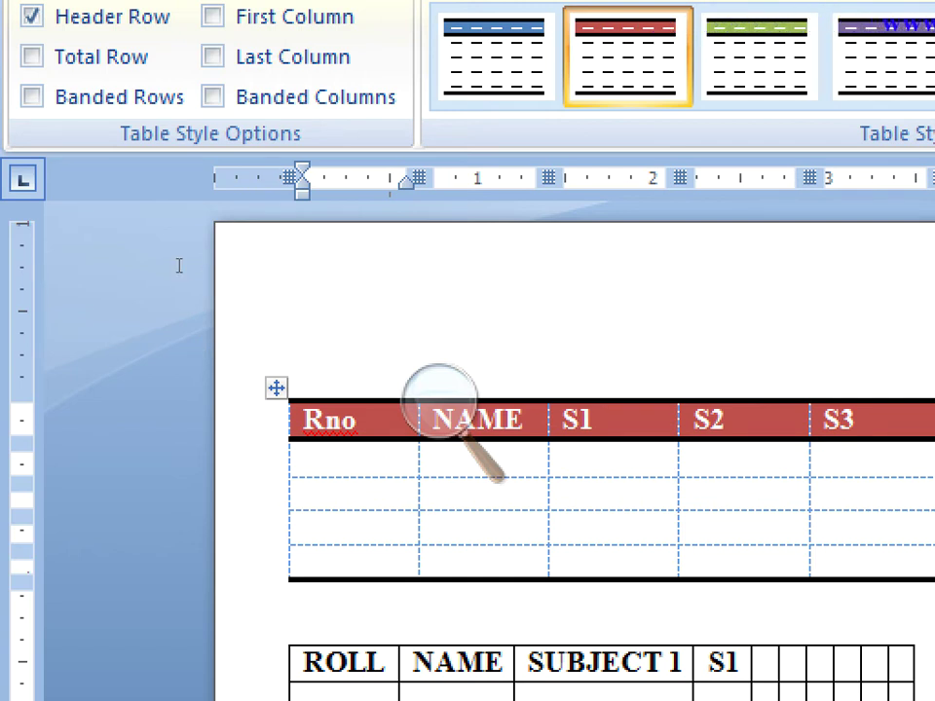
click(138, 246)
click(55, 97)
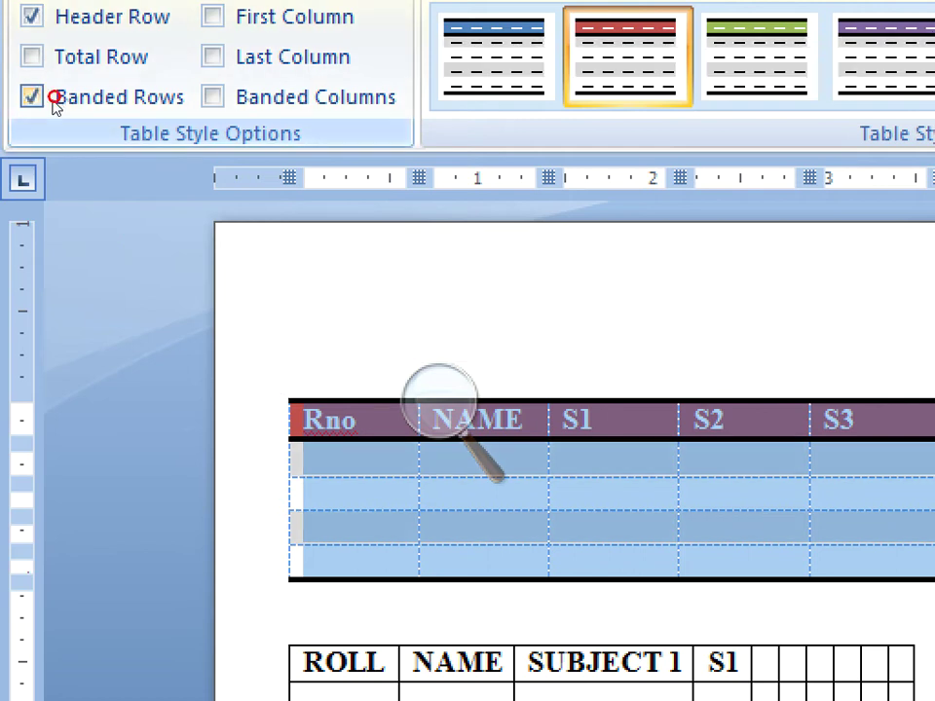
click(173, 300)
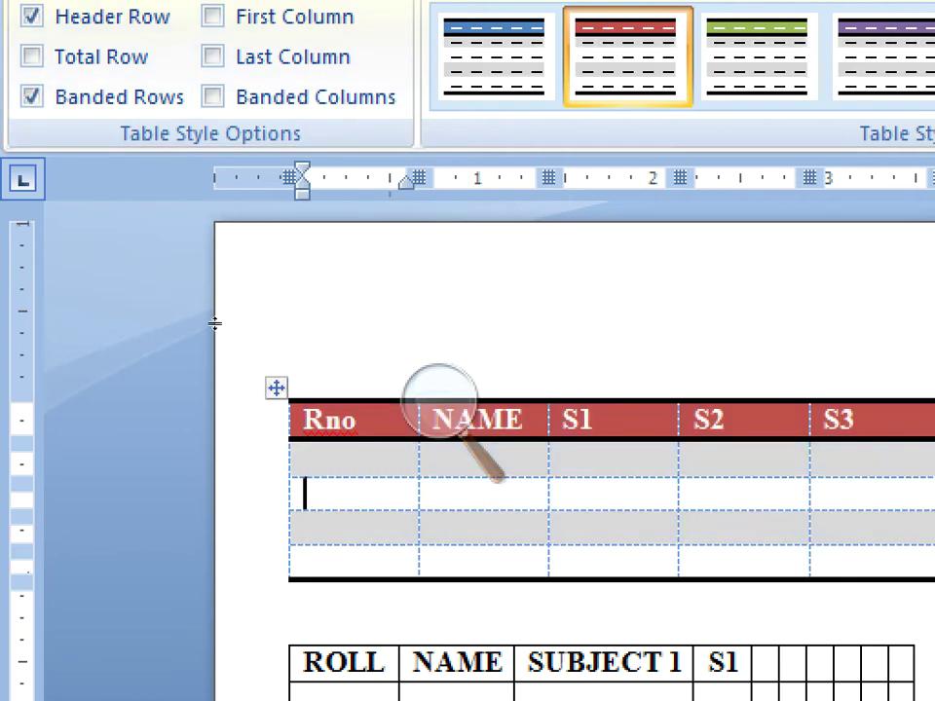
click(45, 97)
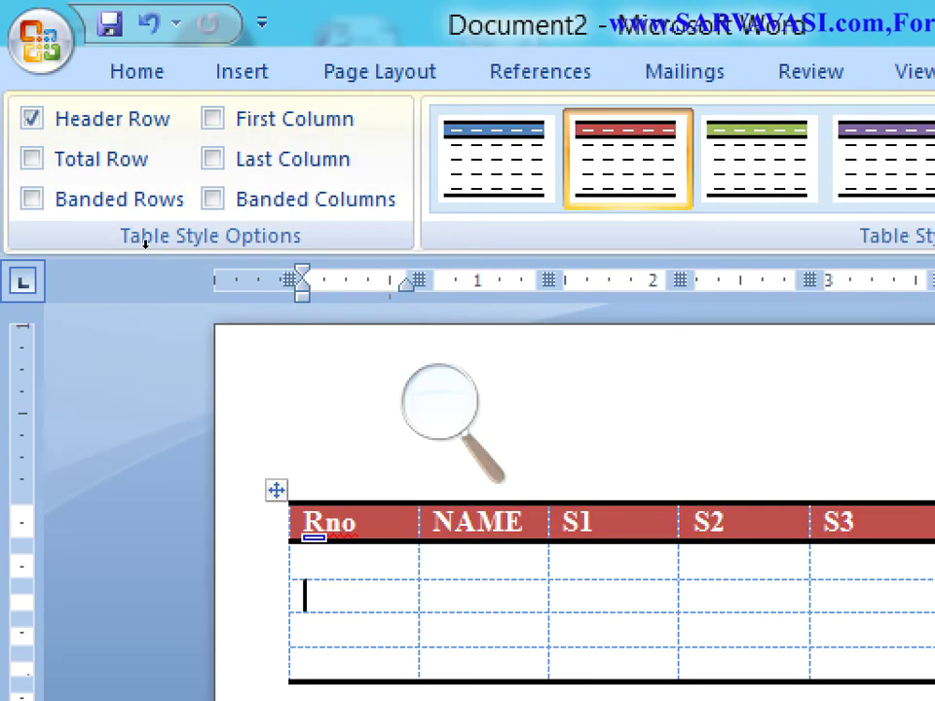
- Try Banded Columns on the top table, then switch the column banding back off
key(ctrl+a)
click(213, 199)
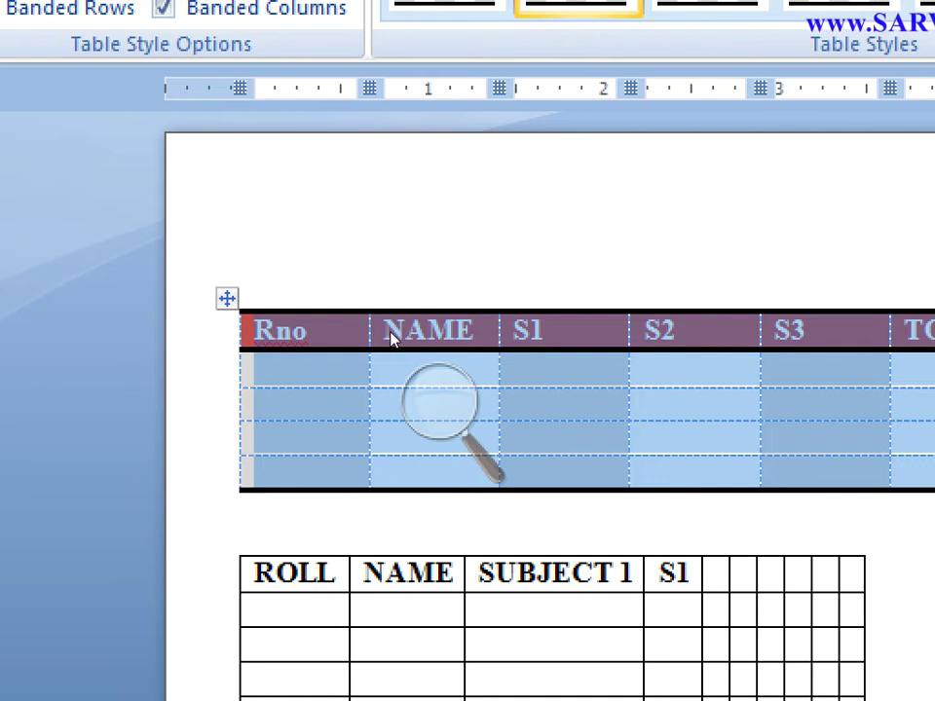
key(Right)
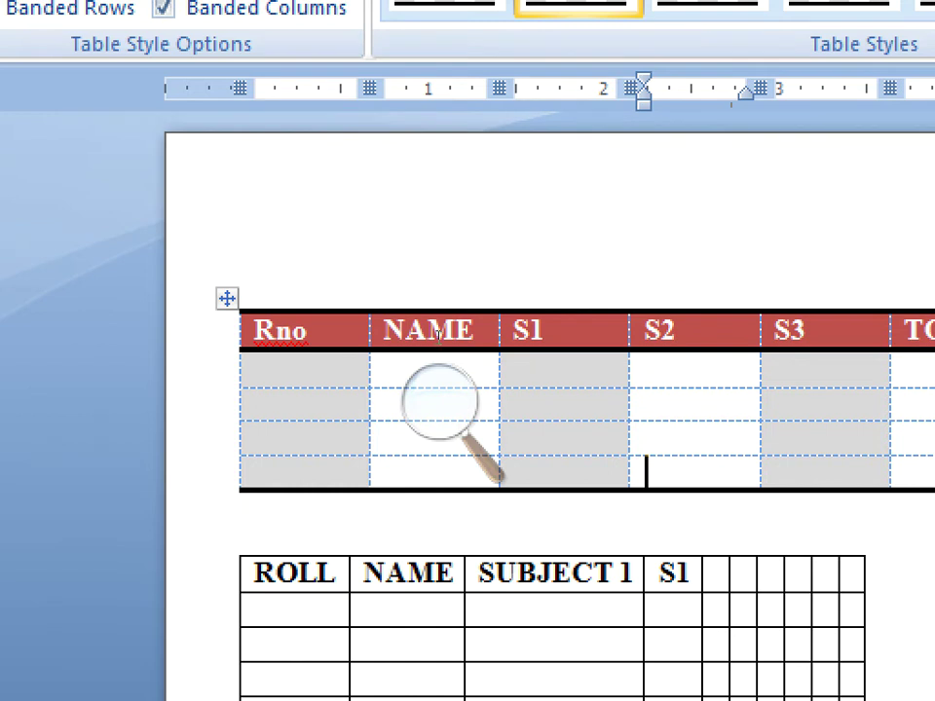
click(227, 298)
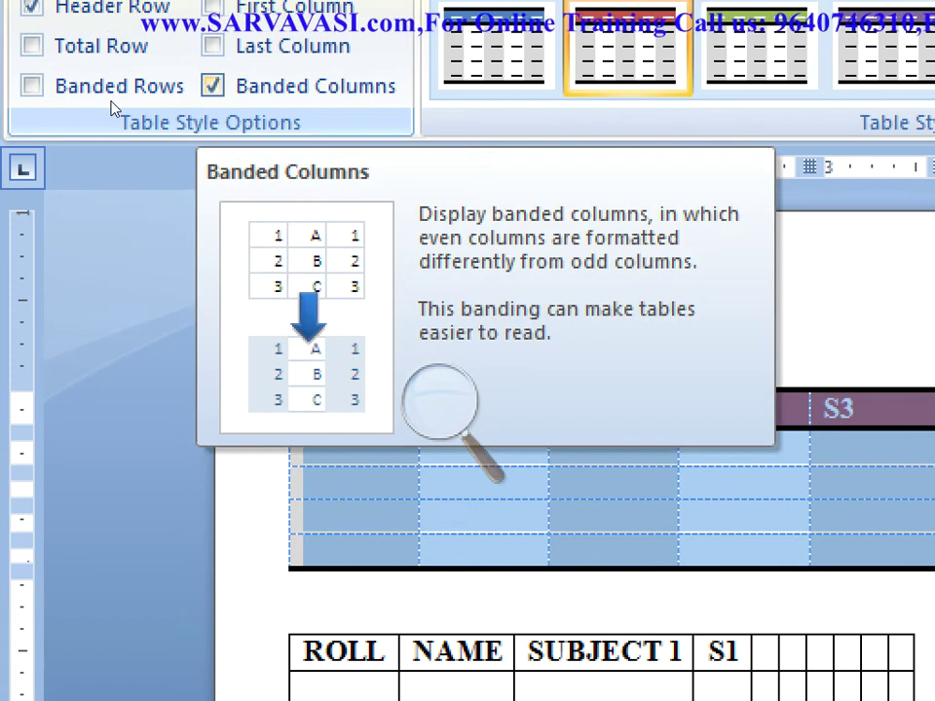
click(114, 103)
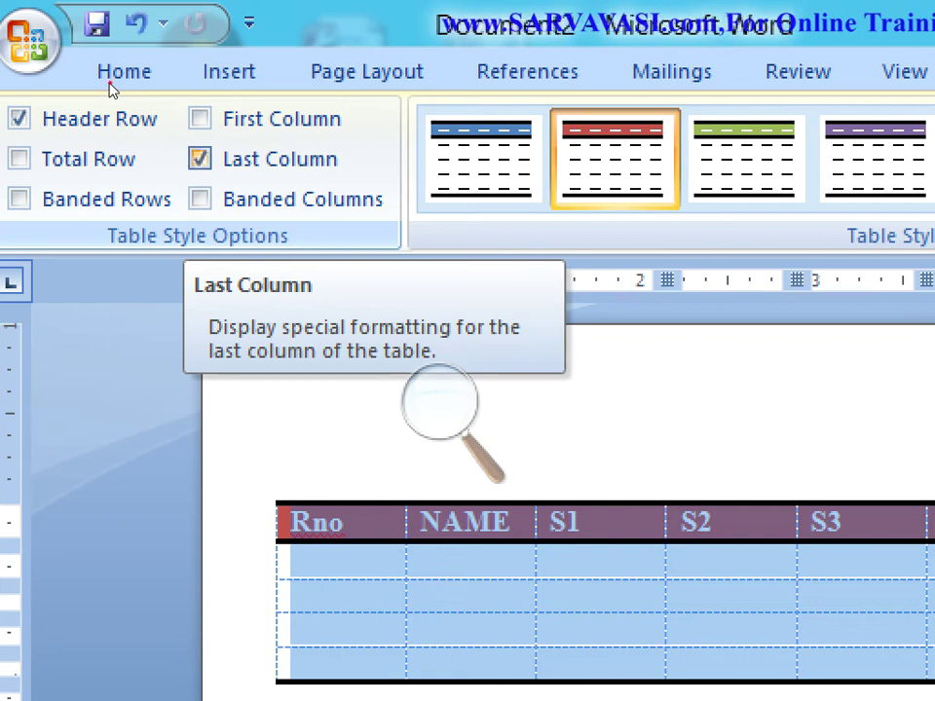
- Toggle Last Column styling on and off, then turn on Total Row for the table
click(199, 159)
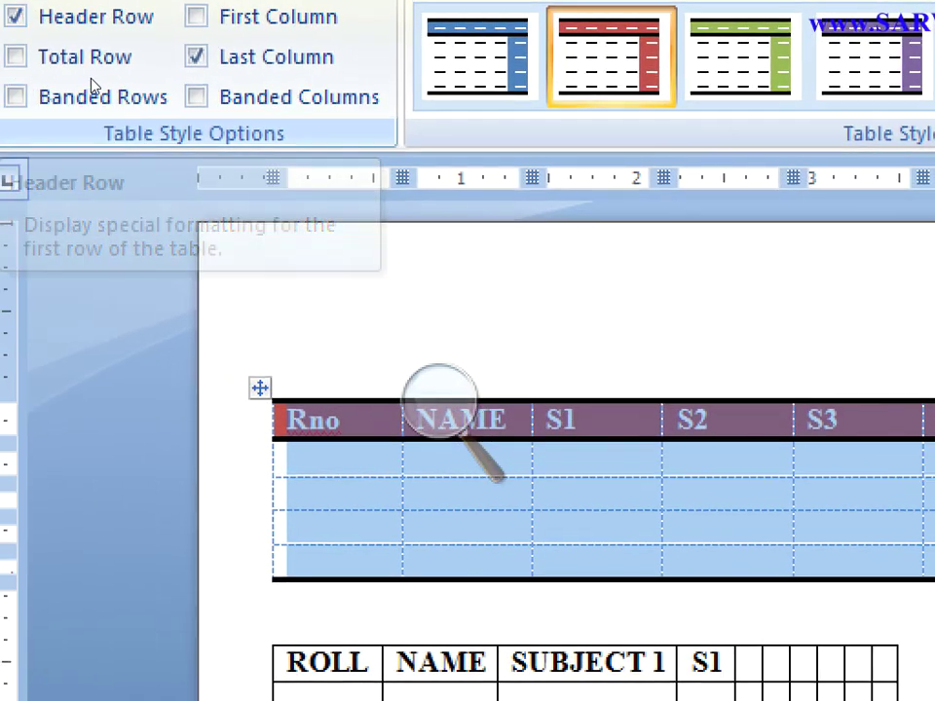
click(108, 83)
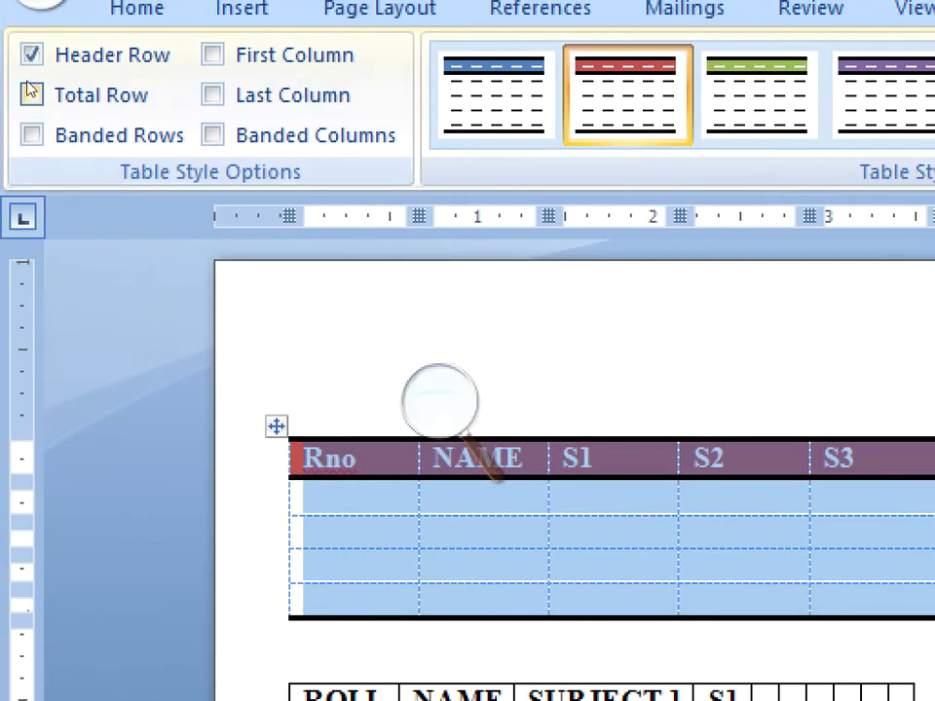
click(29, 94)
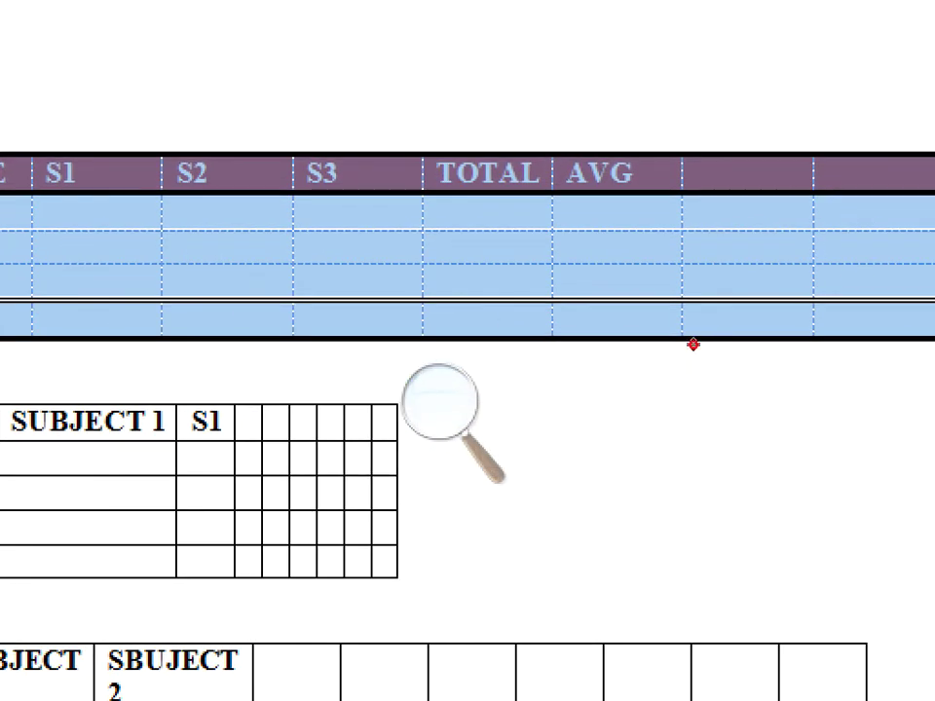
click(697, 346)
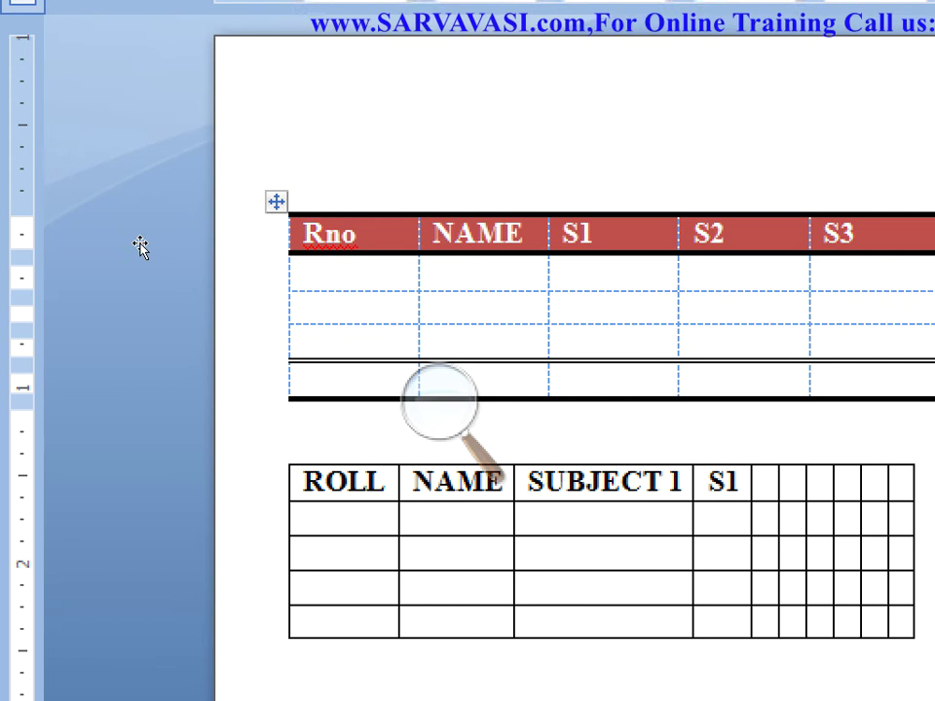
click(142, 242)
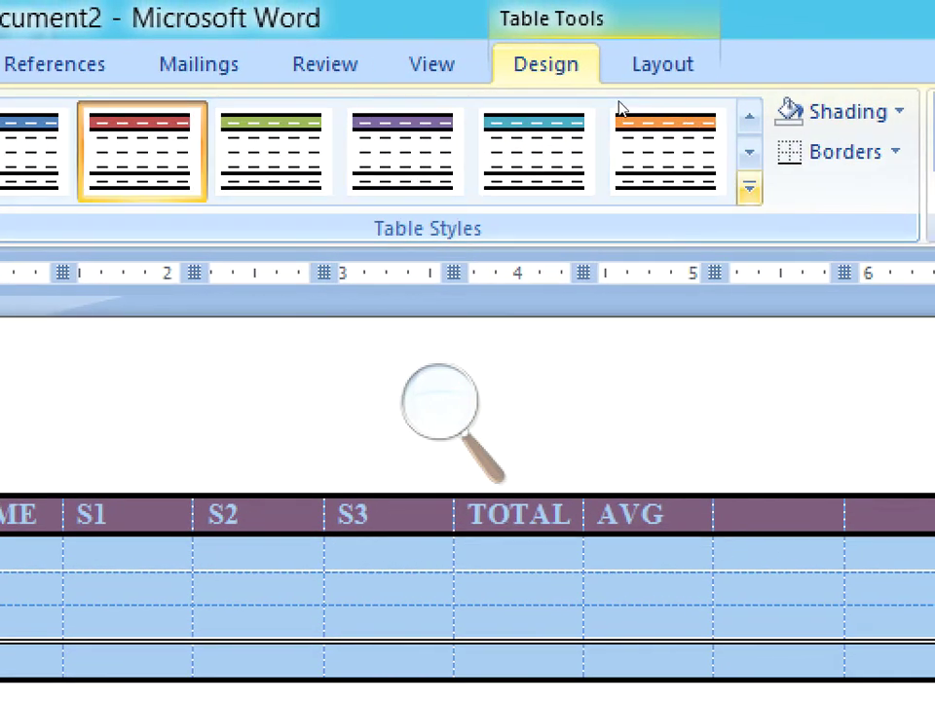
- Browse the Table Styles gallery without changing style, then uncheck Total Row
click(748, 187)
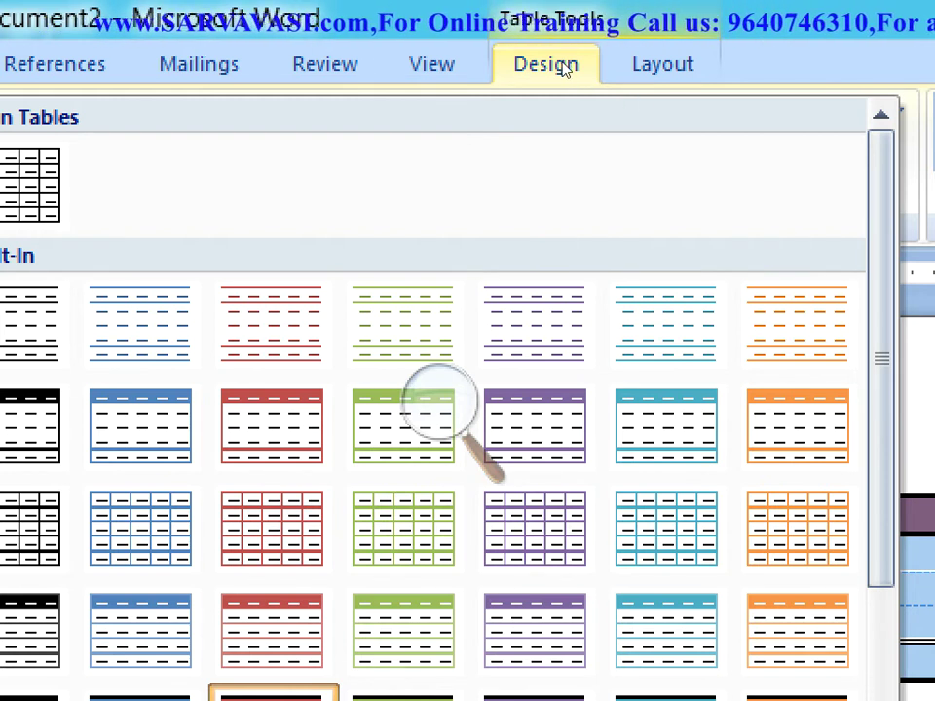
click(649, 41)
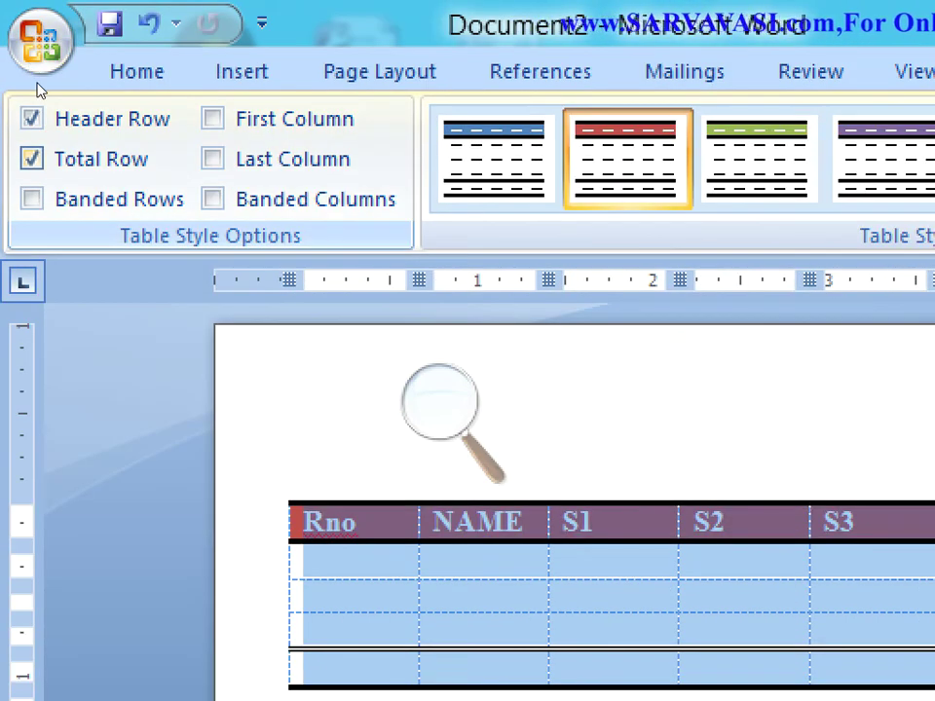
click(32, 159)
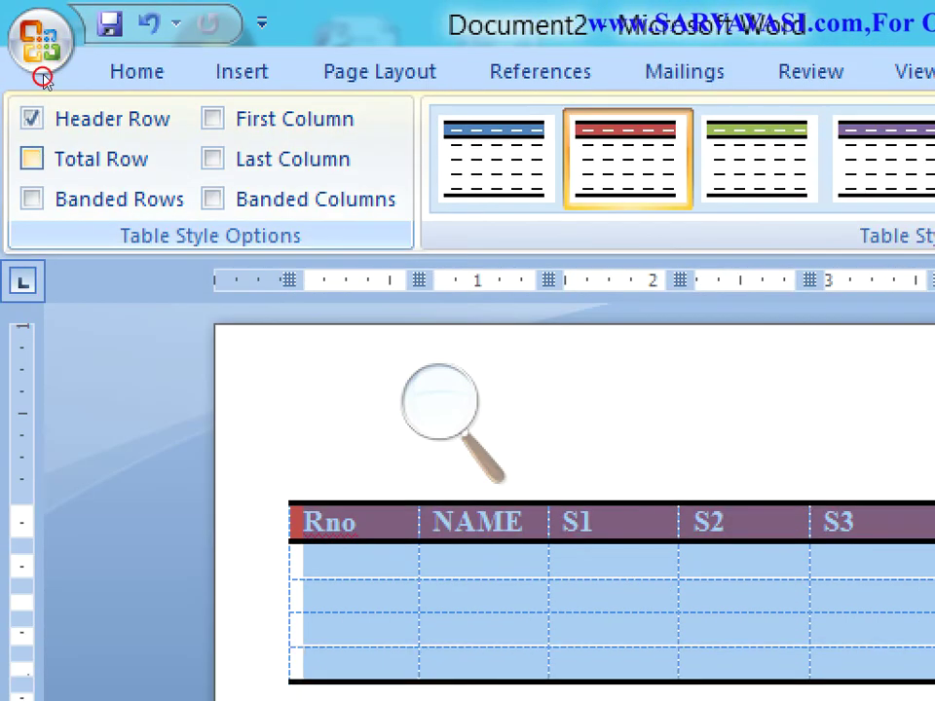
- Turn off header row styling, then select the whole Rno–AVG table for shading
click(32, 119)
click(232, 313)
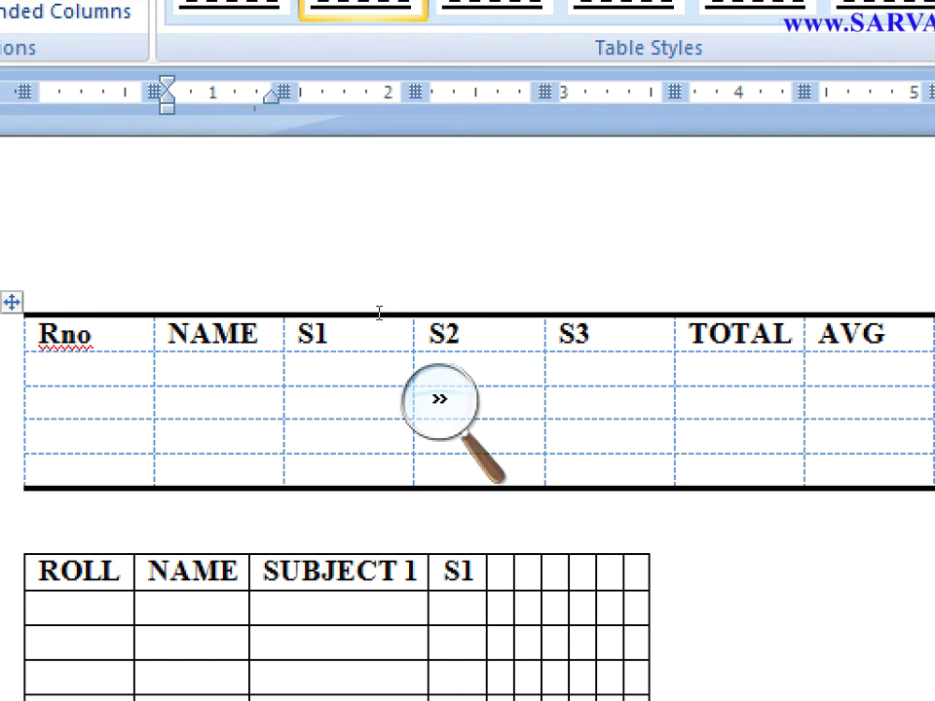
click(136, 247)
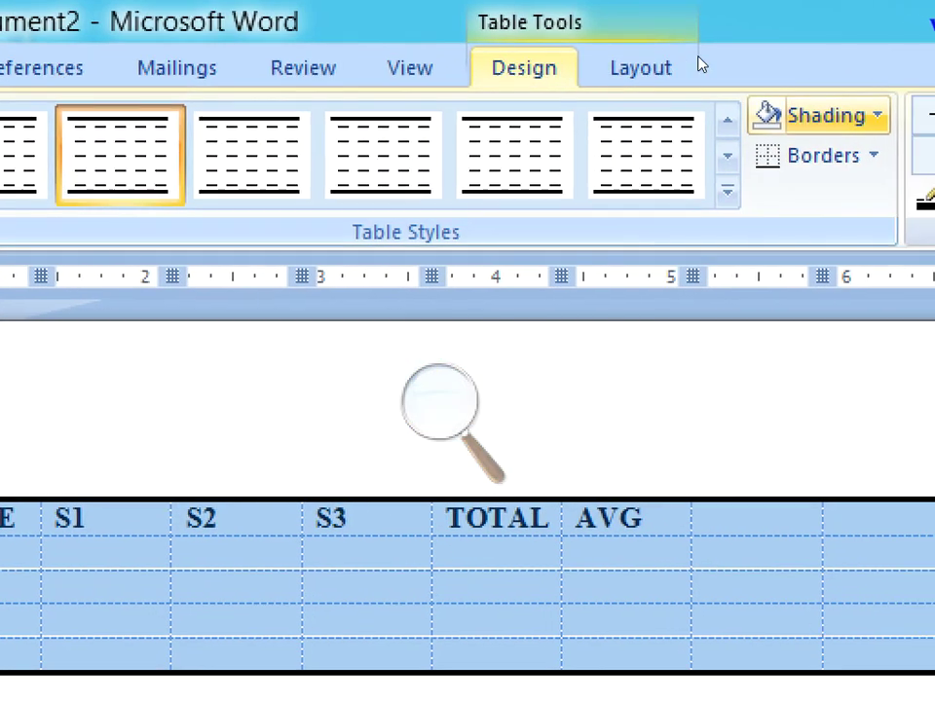
click(865, 118)
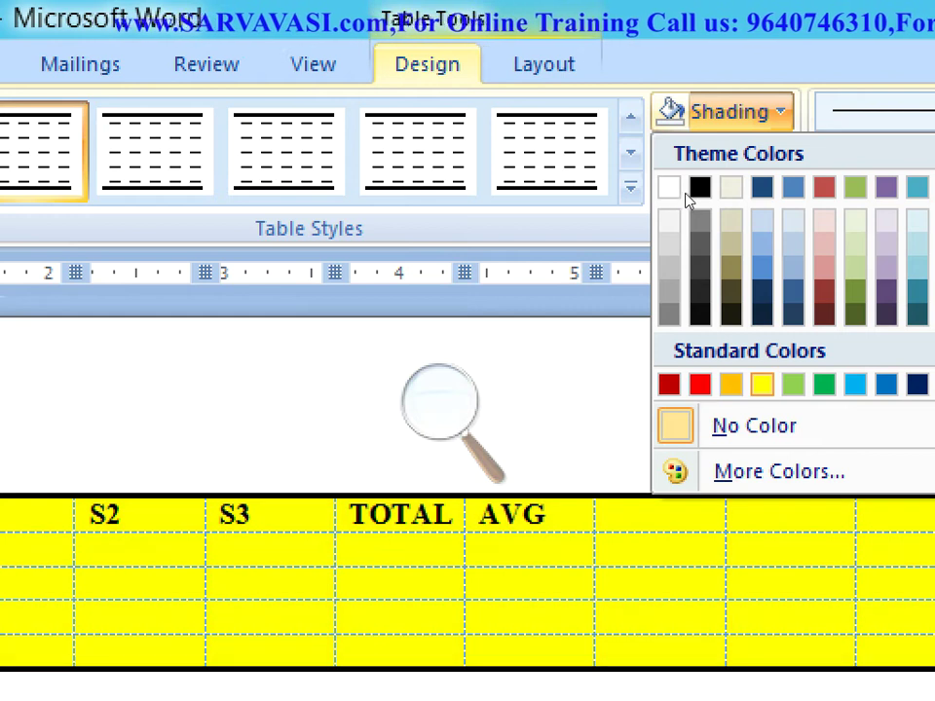
- Fill the Rno–AVG table with Yellow shading, then deselect it to check the colour
click(486, 298)
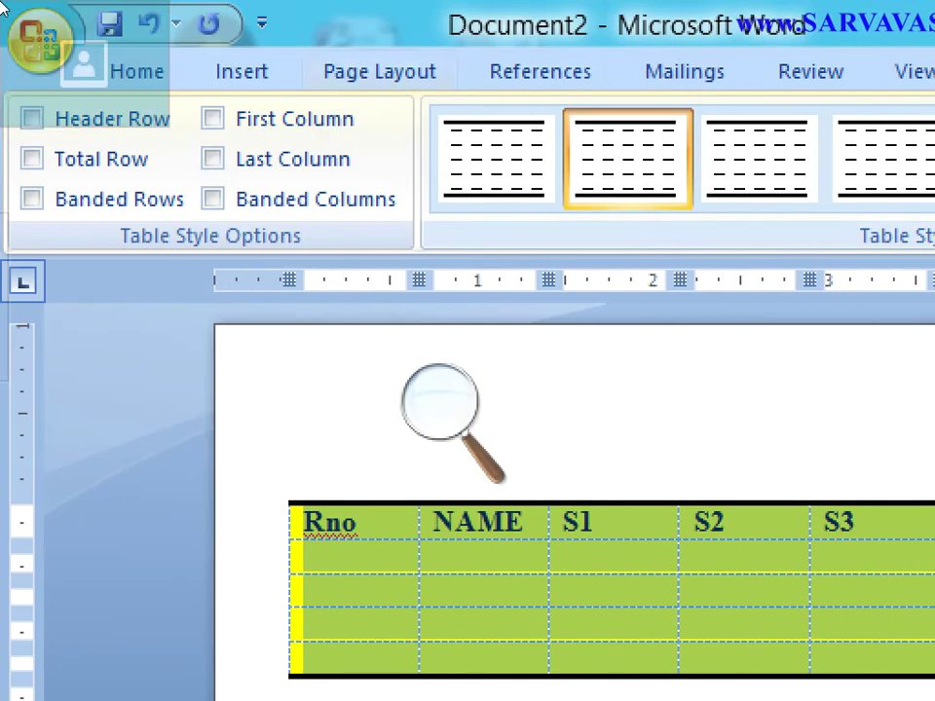
click(136, 71)
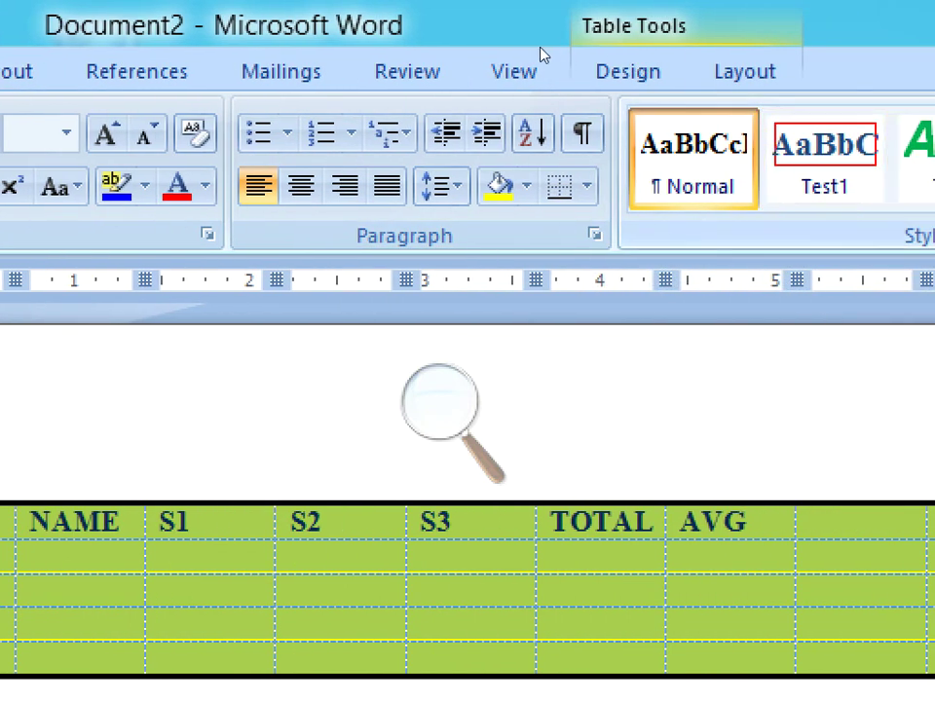
click(623, 71)
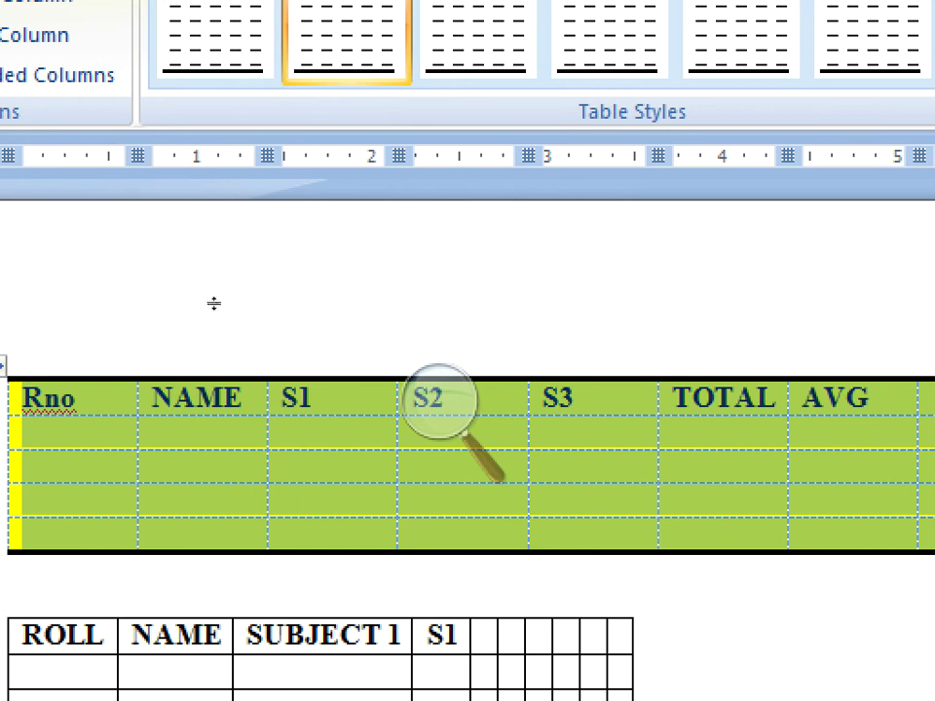
click(243, 318)
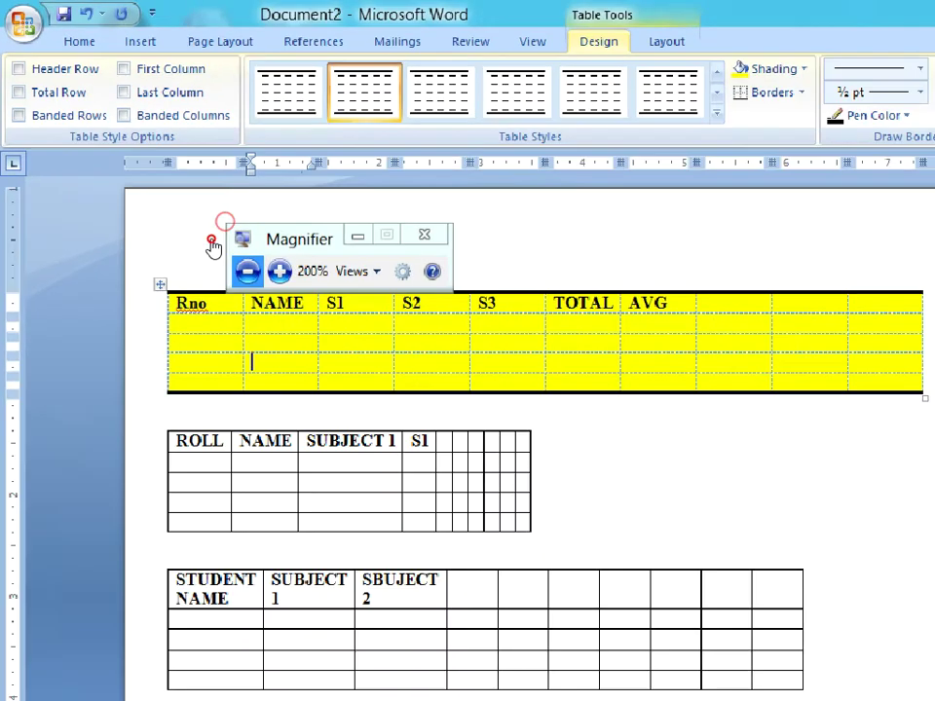
click(426, 427)
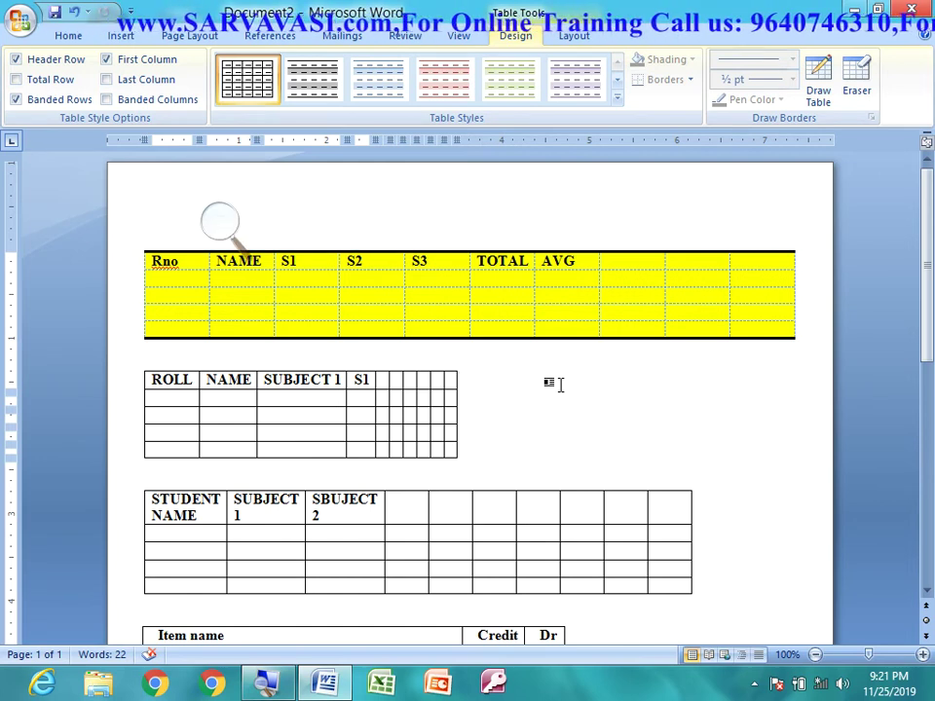
key(ctrl+F2)
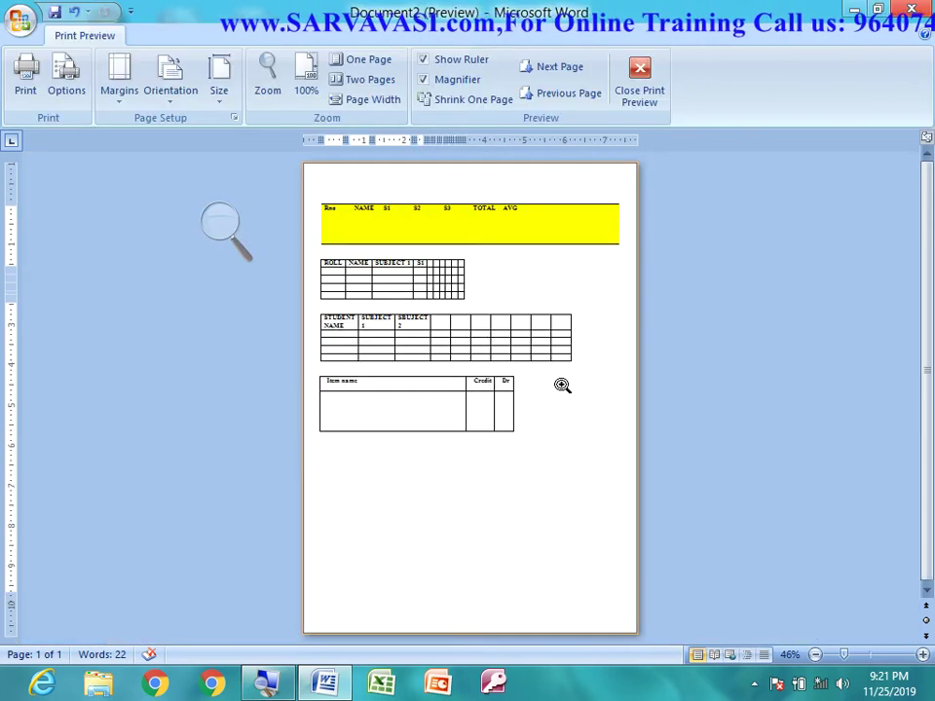
click(364, 209)
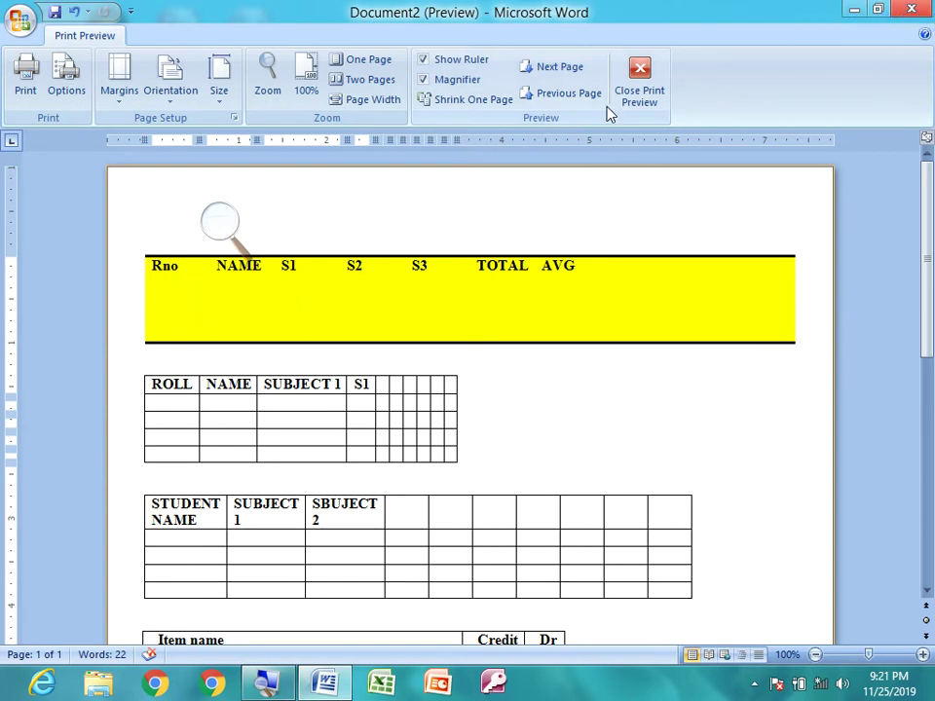
click(655, 90)
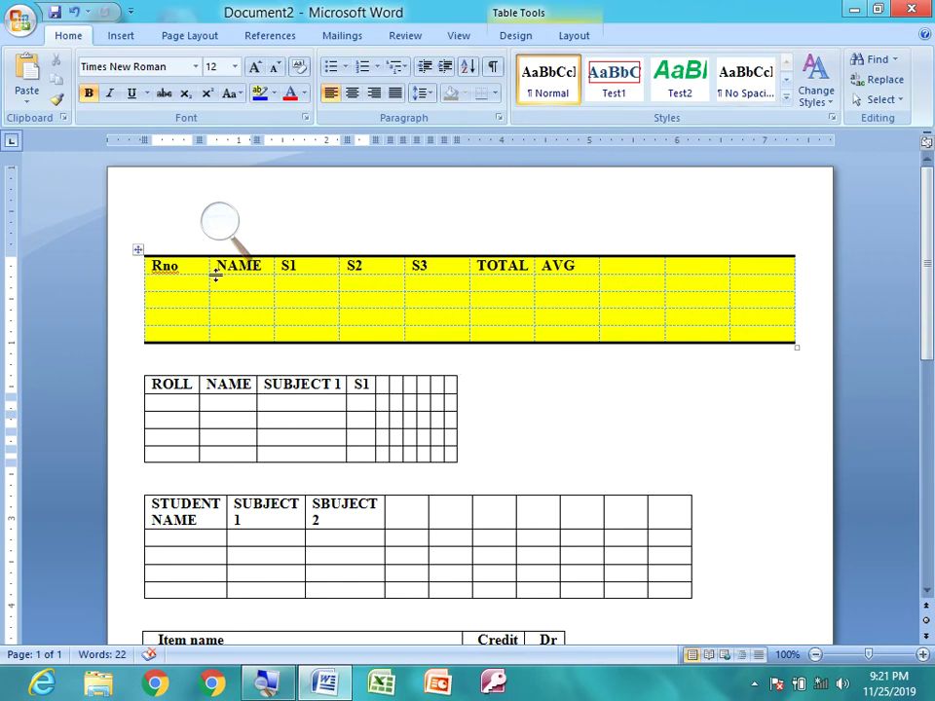
click(225, 229)
click(242, 233)
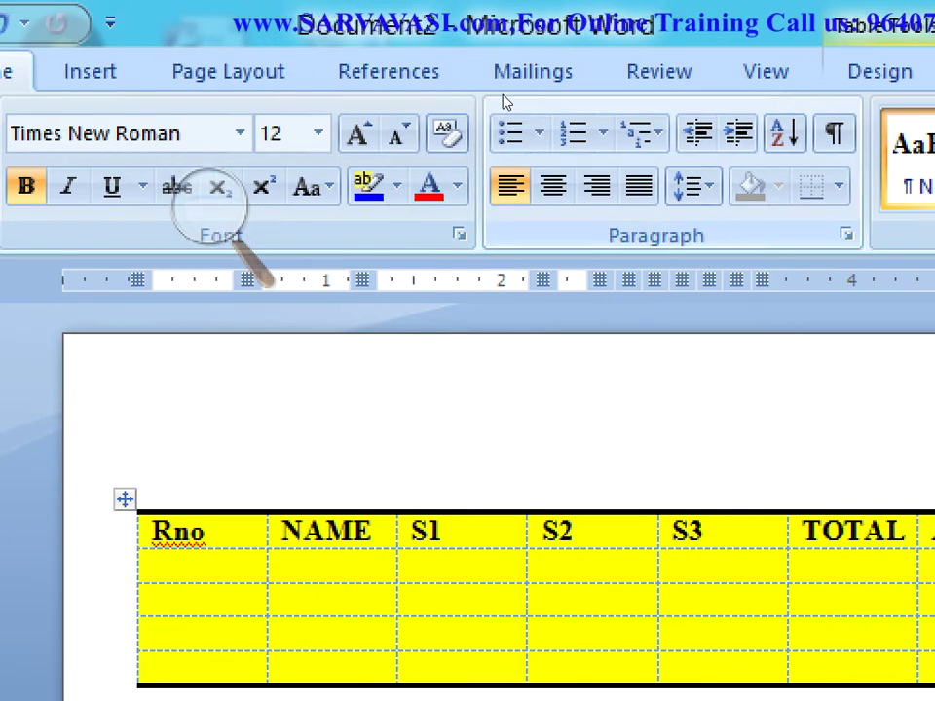
click(853, 186)
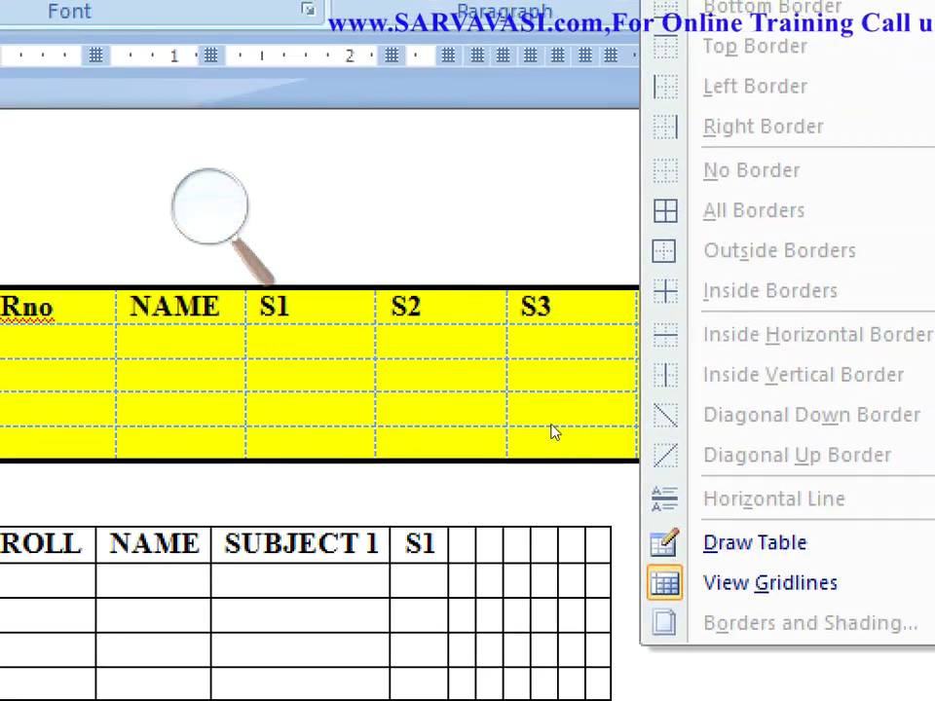
key(Down)
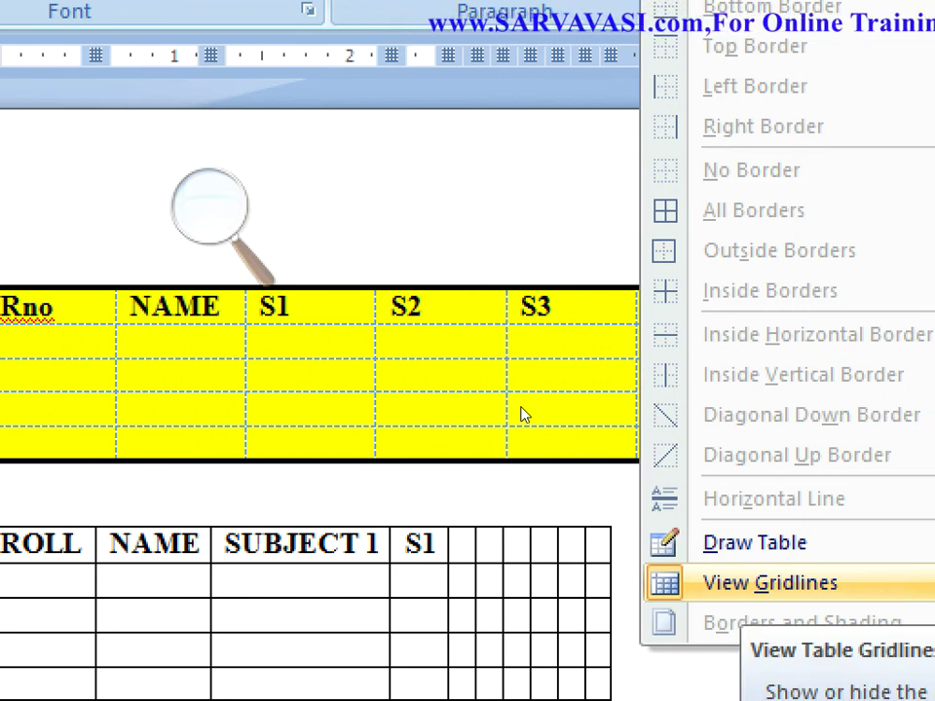
key(Return)
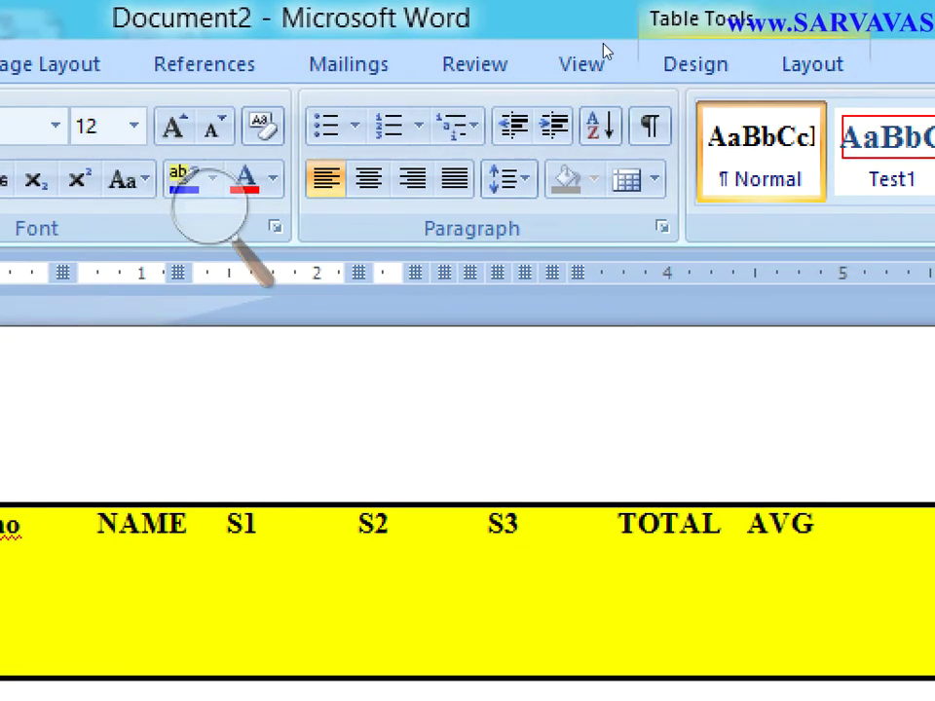
click(695, 63)
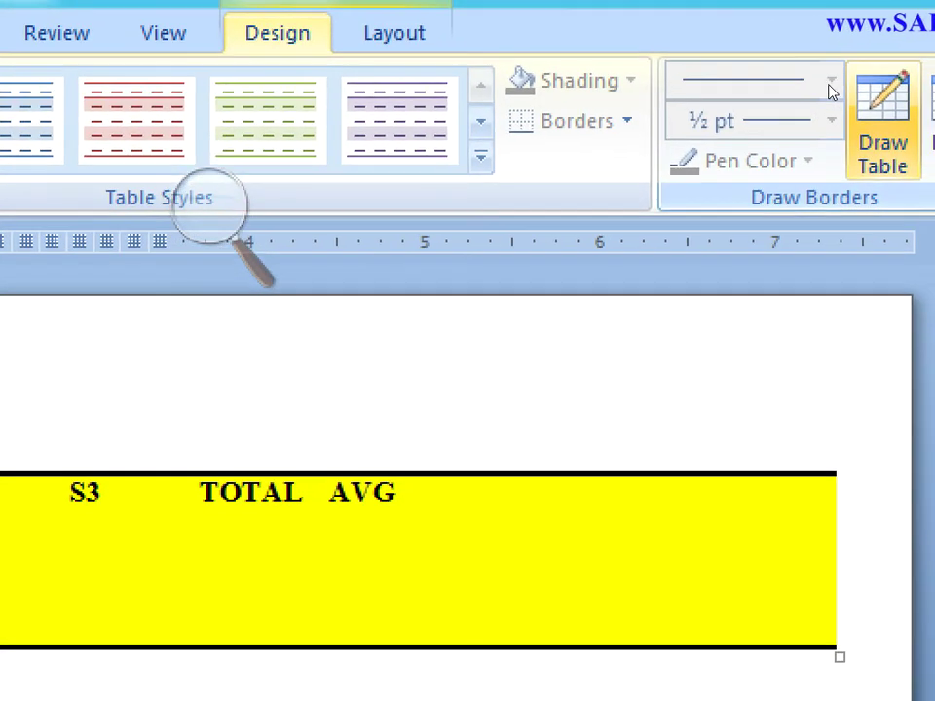
click(801, 98)
click(446, 114)
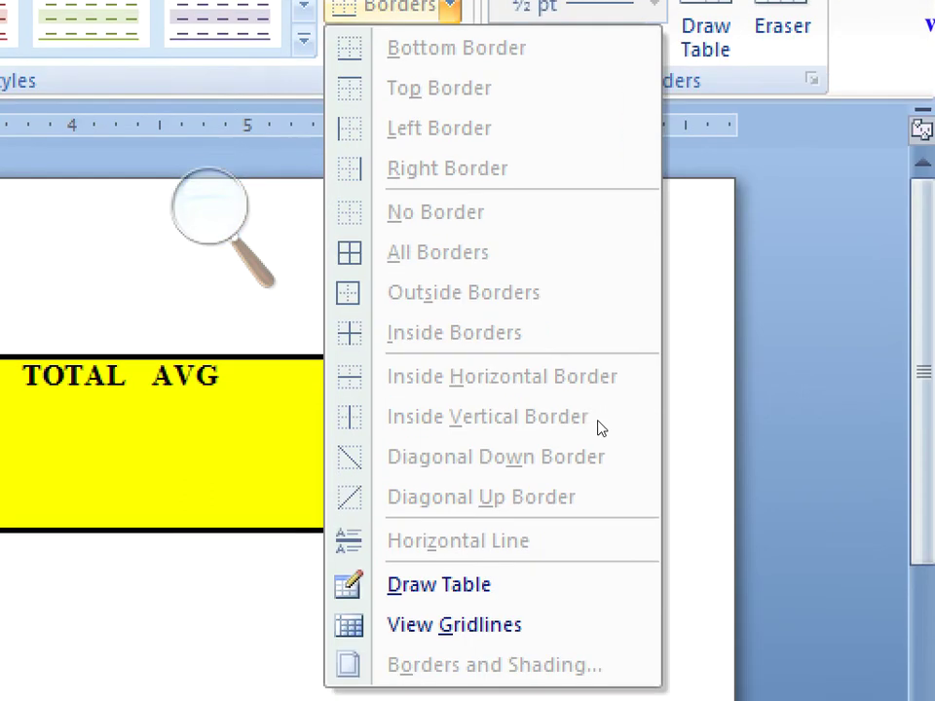
key(g)
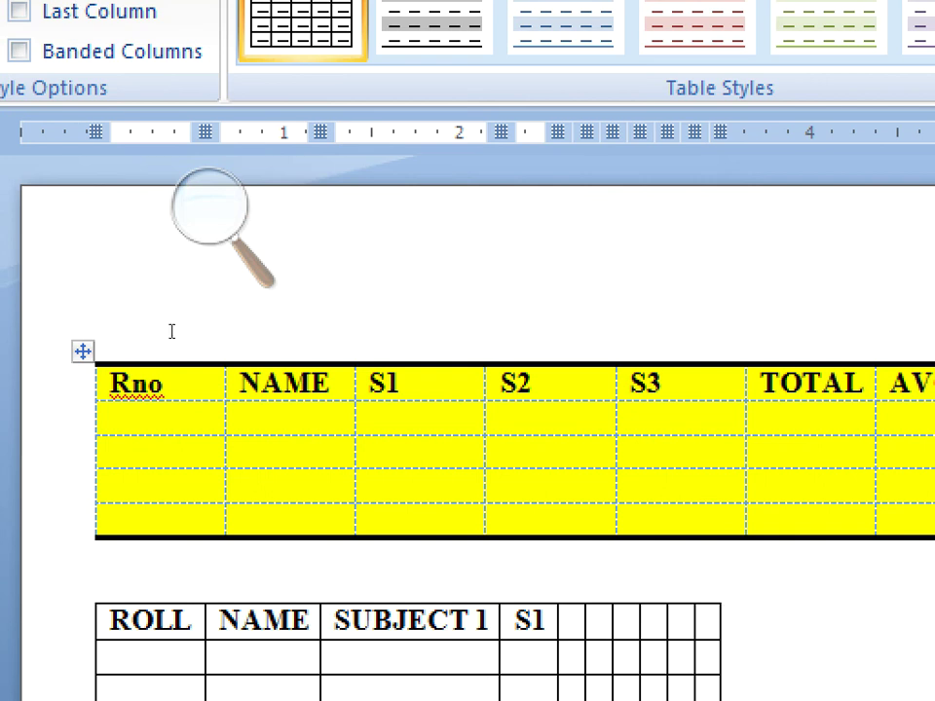
- Zoom out and hide the yellow table's dashed gridlines
click(205, 185)
key(super+minus)
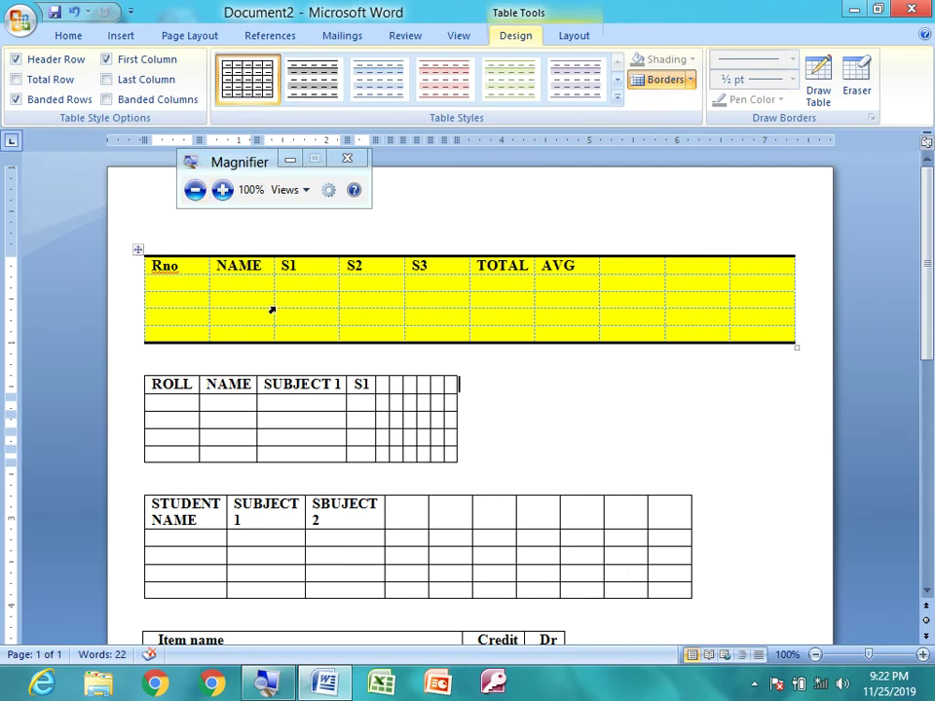
click(134, 255)
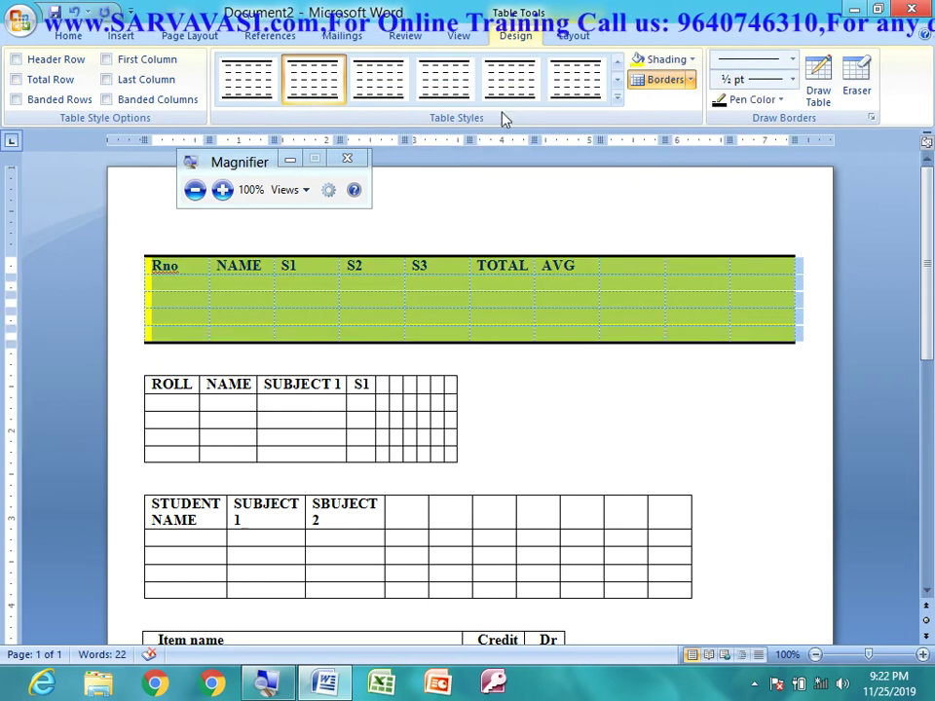
click(688, 82)
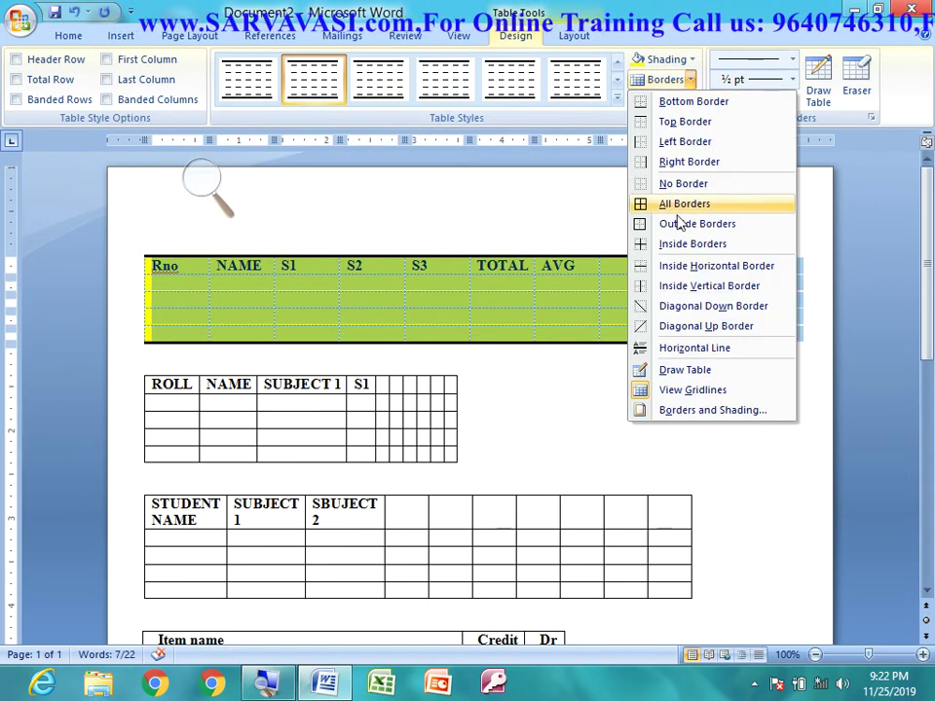
click(694, 392)
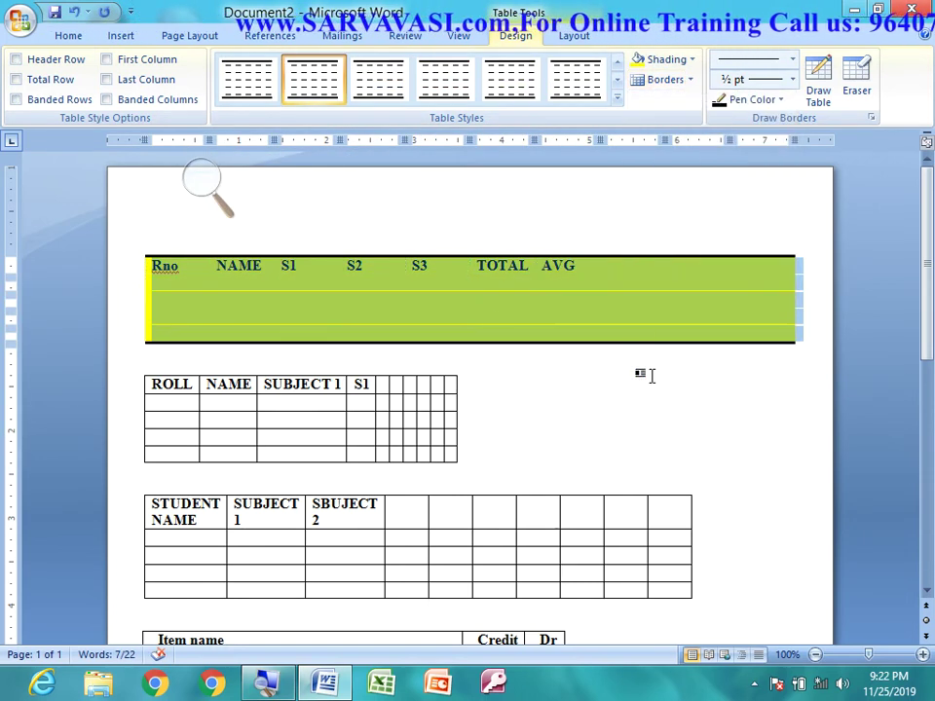
click(414, 284)
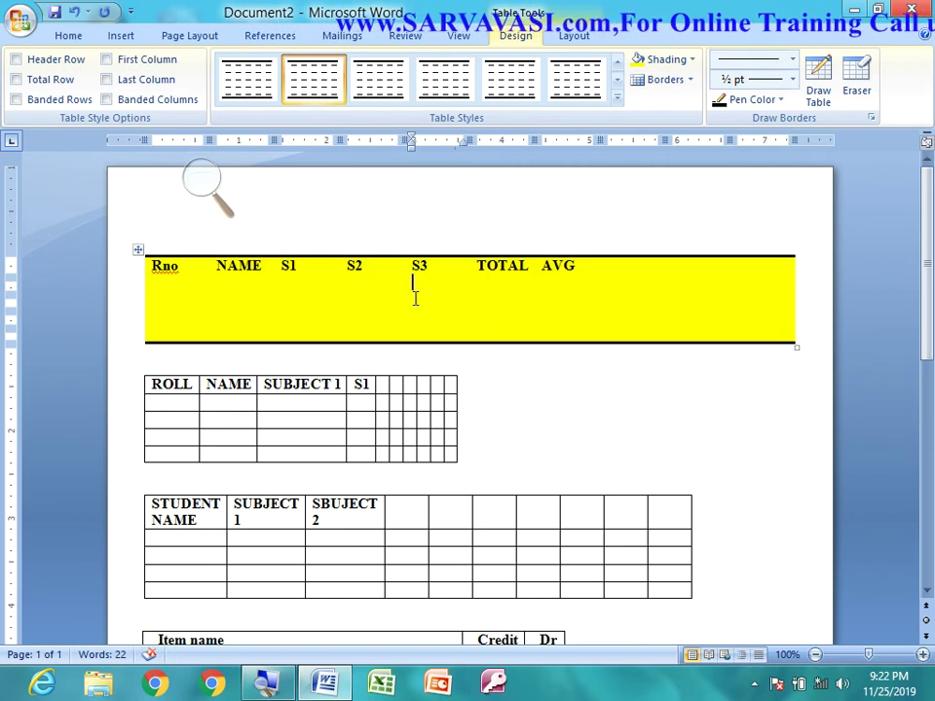
- Reselect the yellow table and give it a left border
click(139, 250)
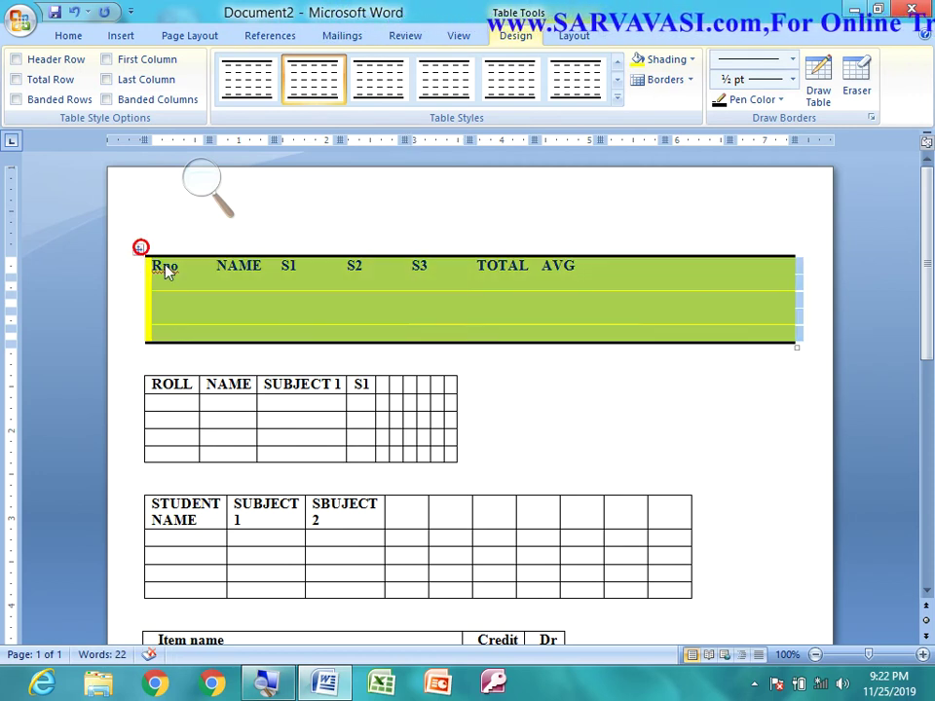
click(689, 80)
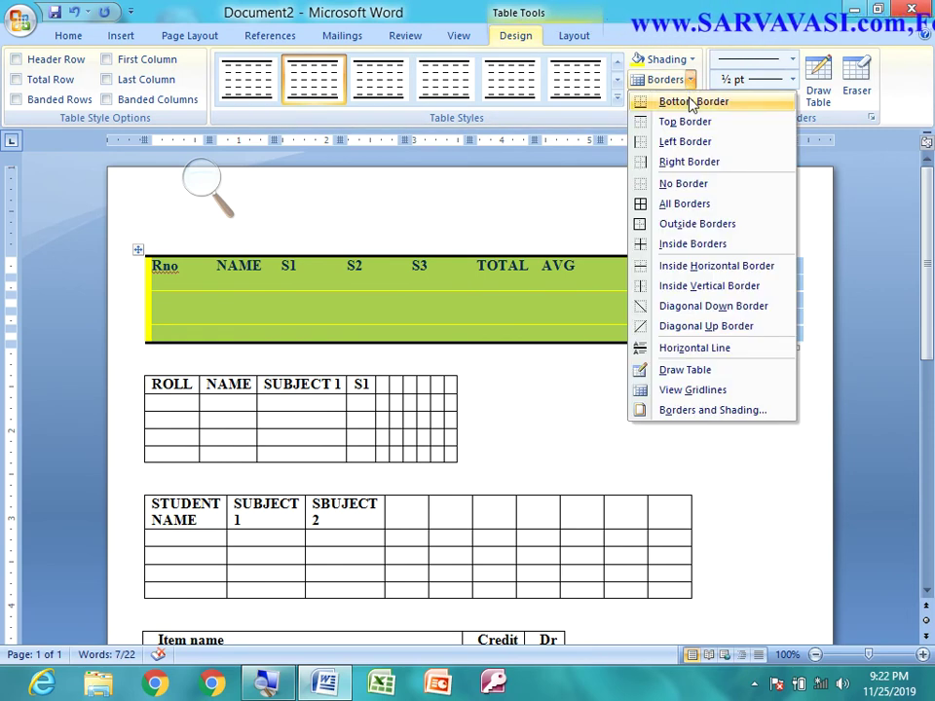
click(216, 180)
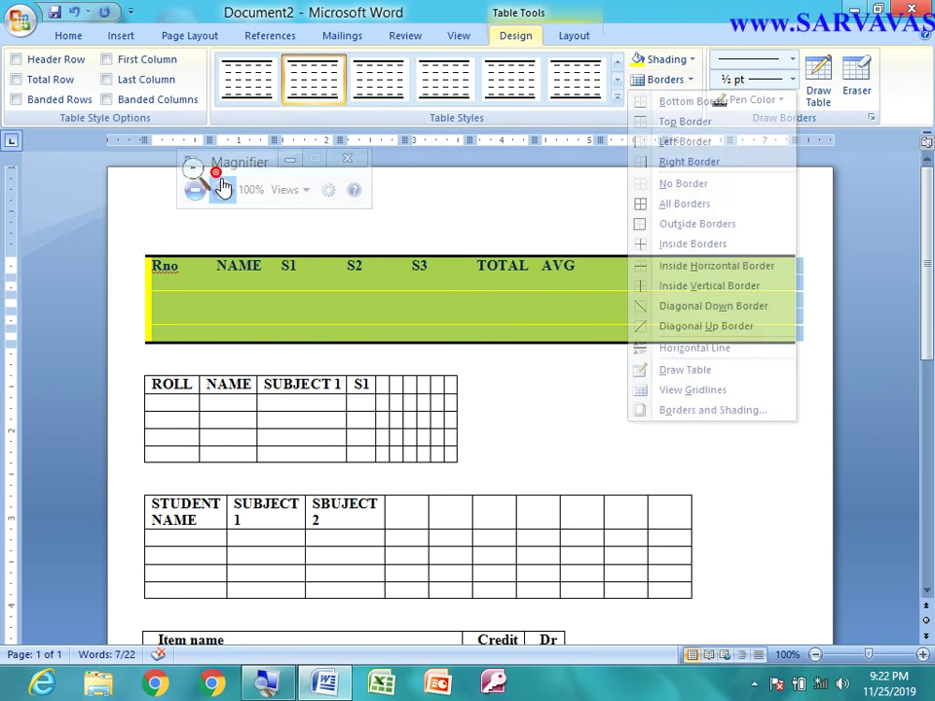
click(210, 185)
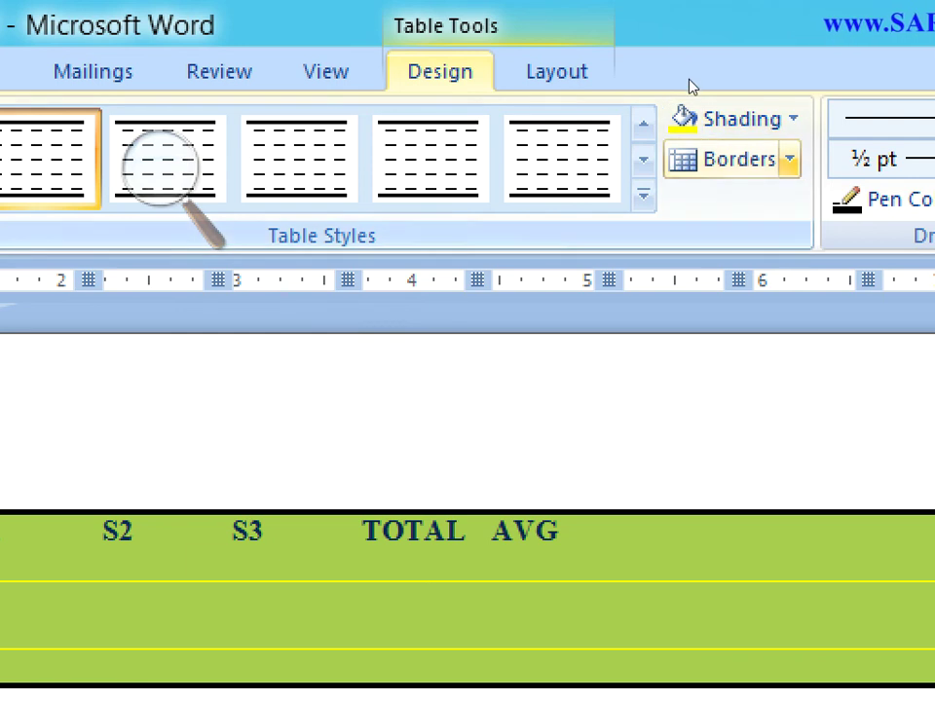
click(789, 158)
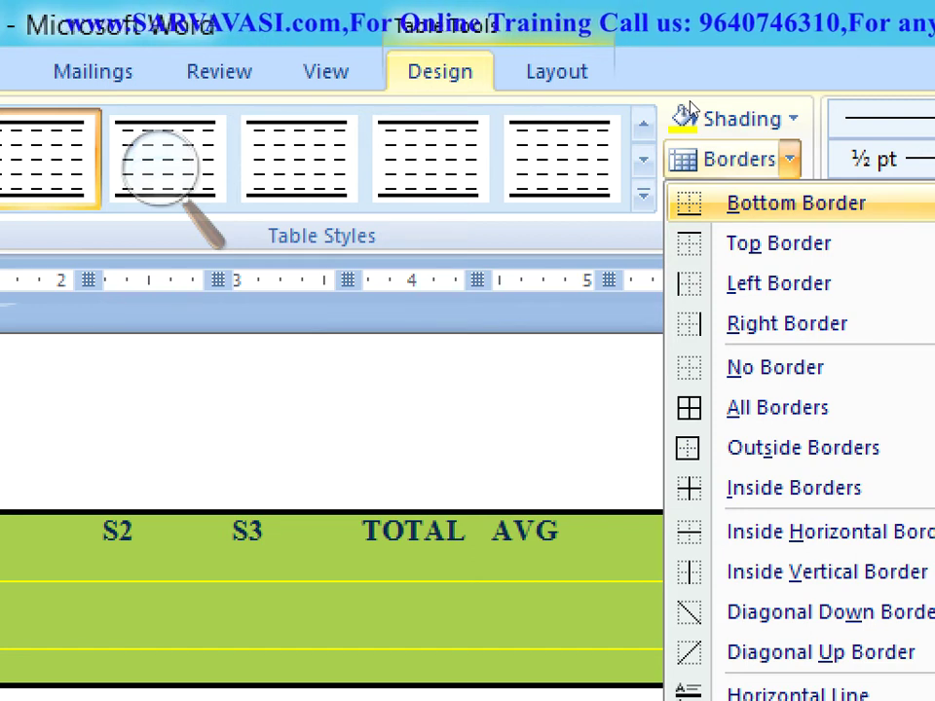
key(Down)
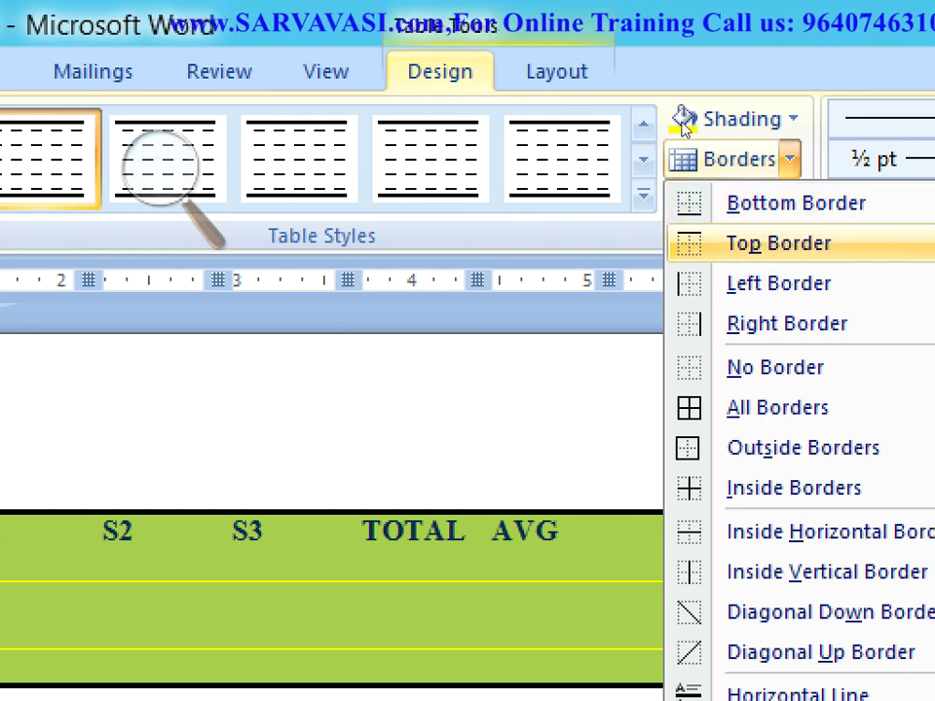
key(Down)
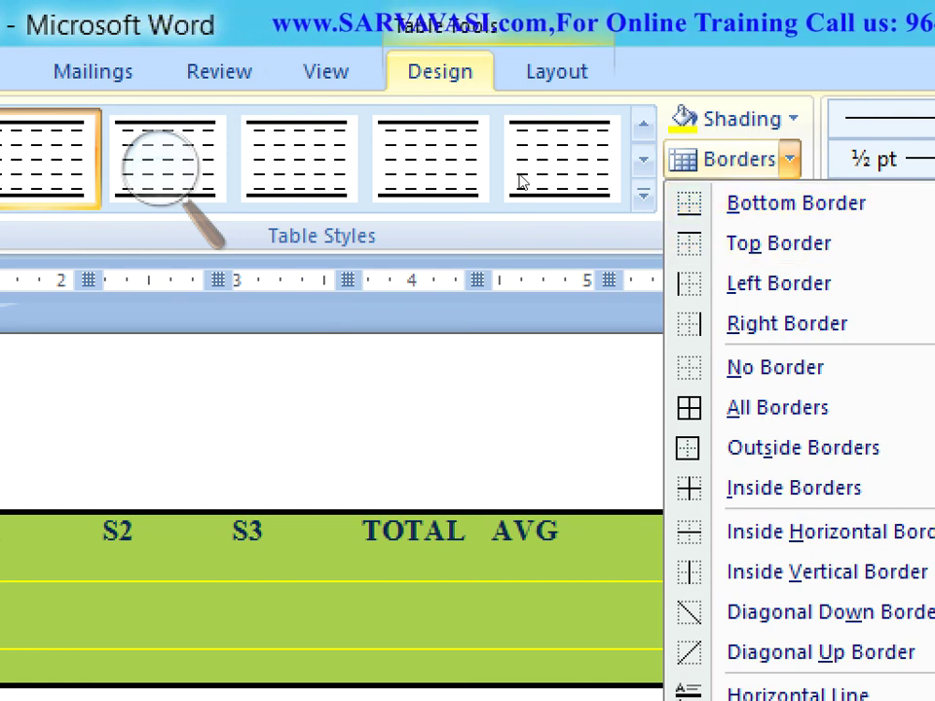
key(Return)
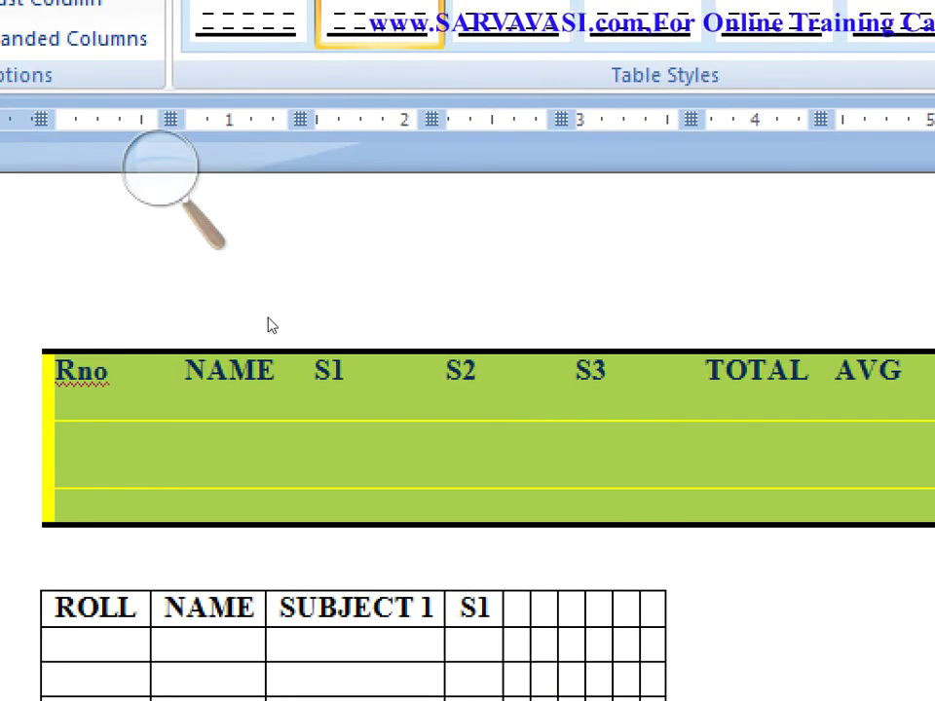
key(Left)
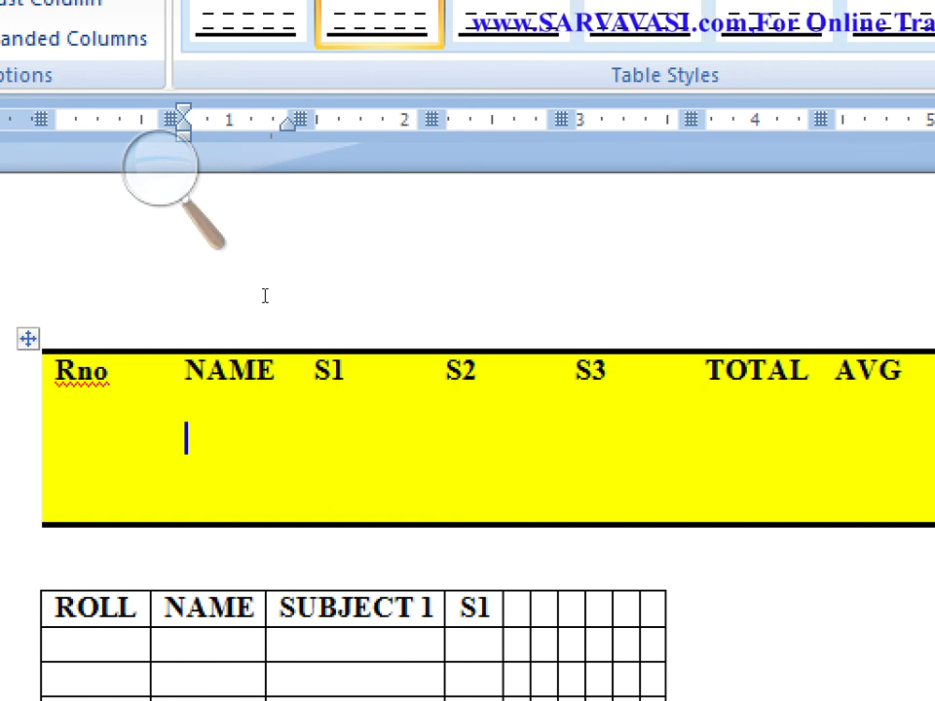
- Select only the second-row NAME cell with Select Cell, ready for borders
key(shift+Right)
key(shift+Right)
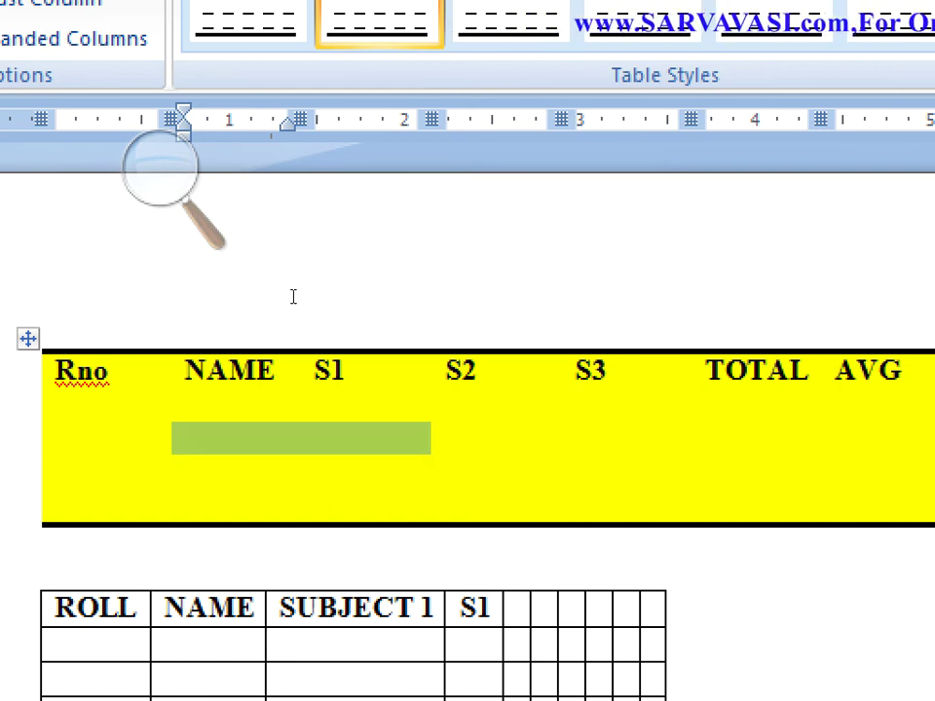
click(218, 301)
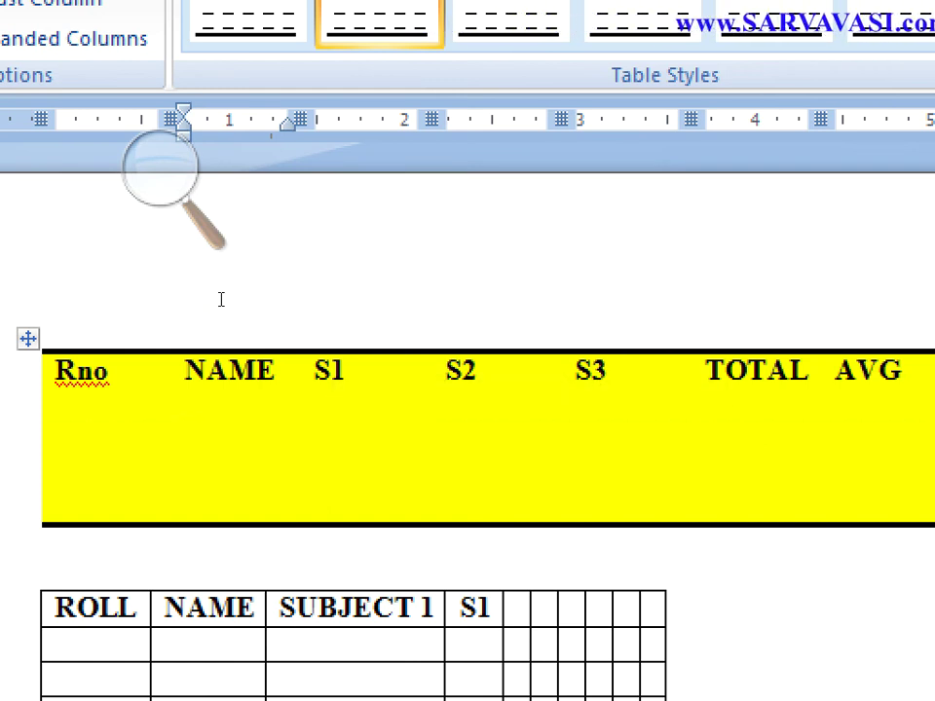
drag(253, 298, 285, 297)
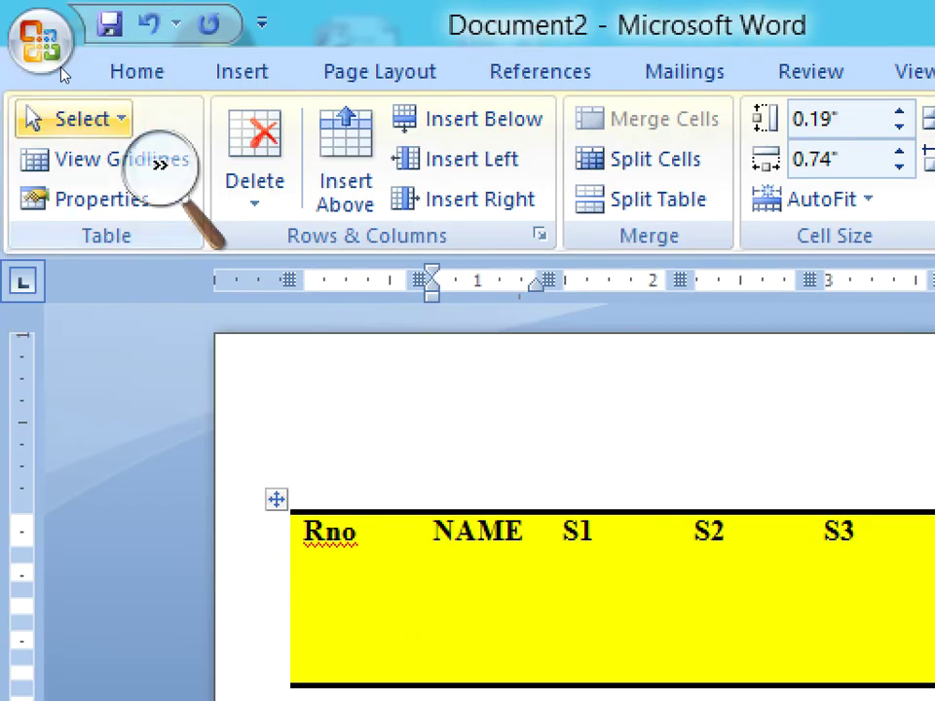
click(73, 119)
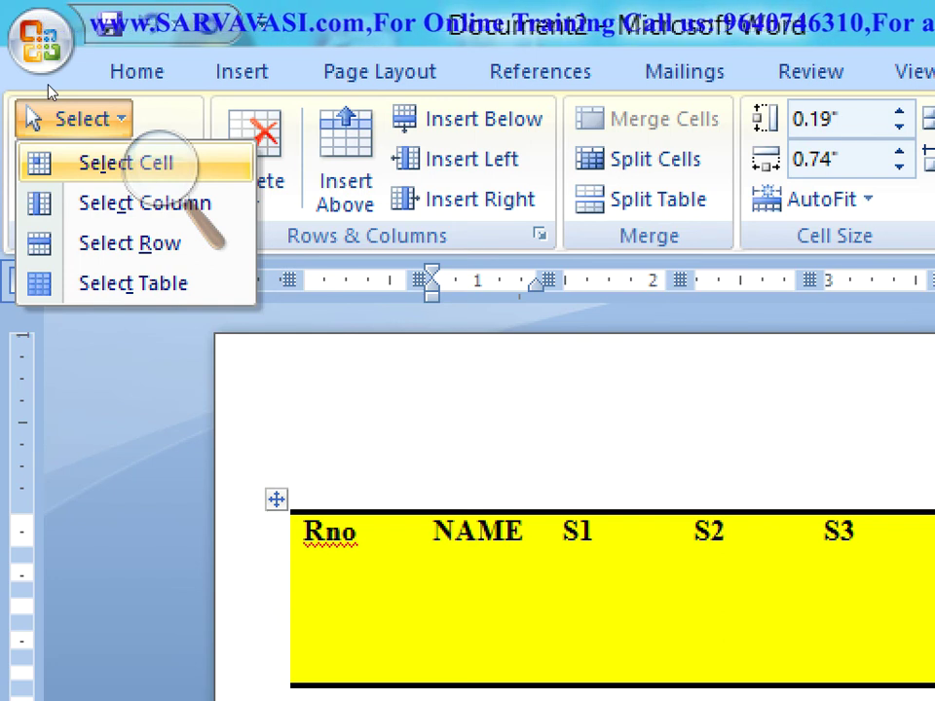
click(49, 88)
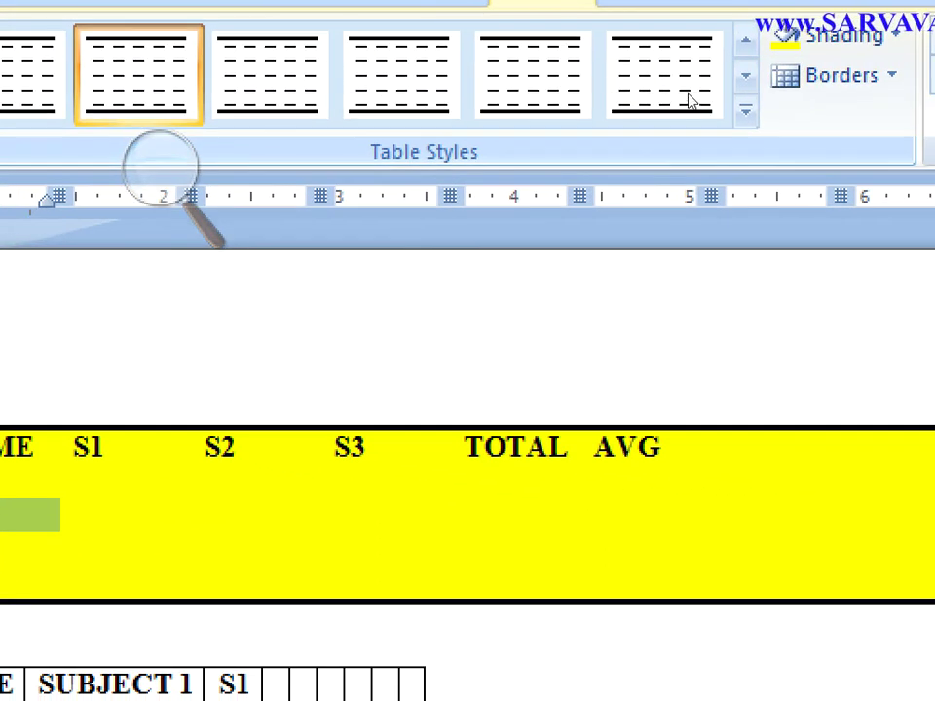
click(723, 92)
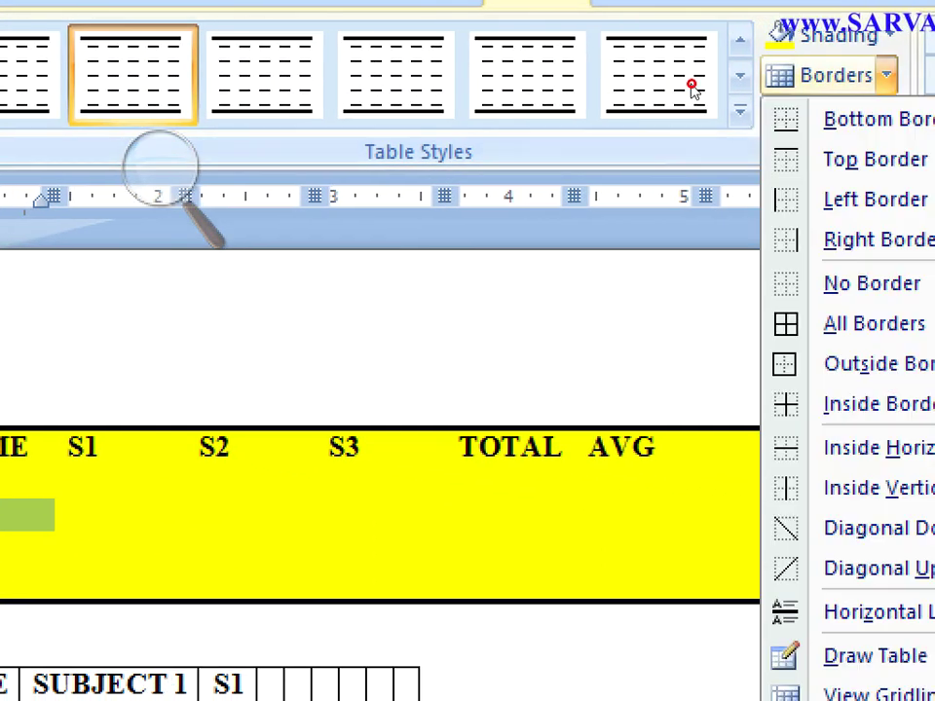
- Give the second-row NAME cell a top border and a bottom border
key(Down)
key(Down)
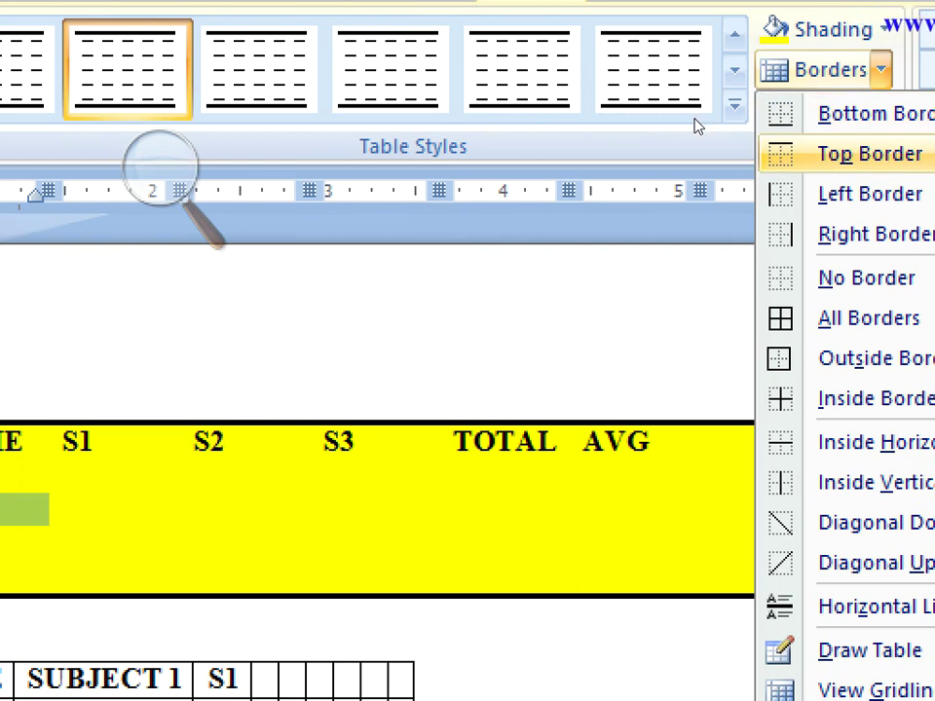
click(696, 125)
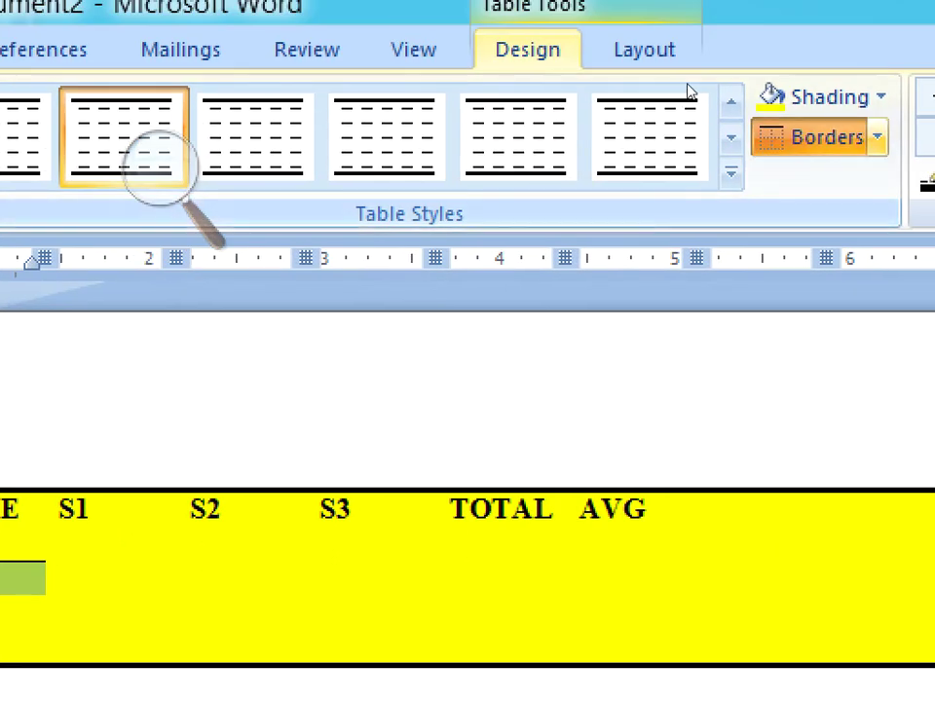
click(691, 88)
key(Down)
key(Down)
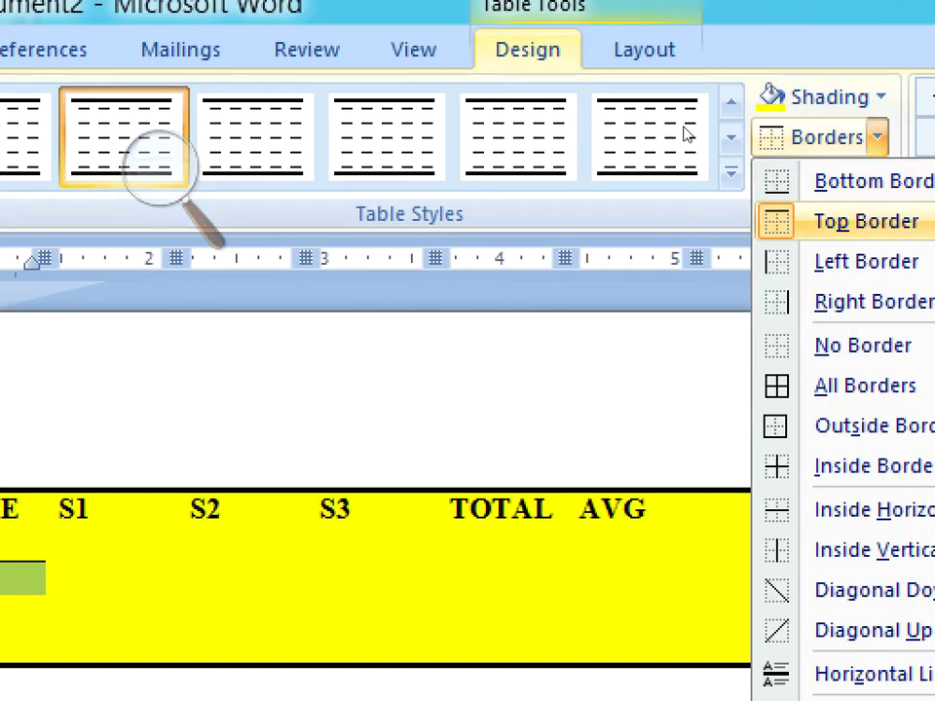
key(Down)
key(Up)
key(Up)
click(128, 425)
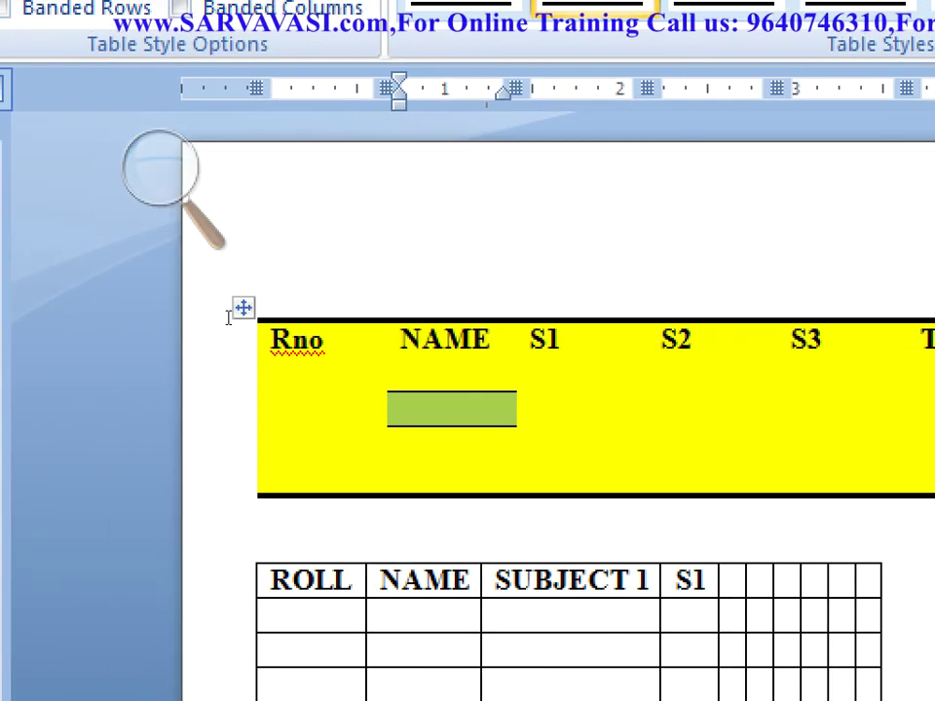
- Add left and right borders to the NAME cell
key(Tab)
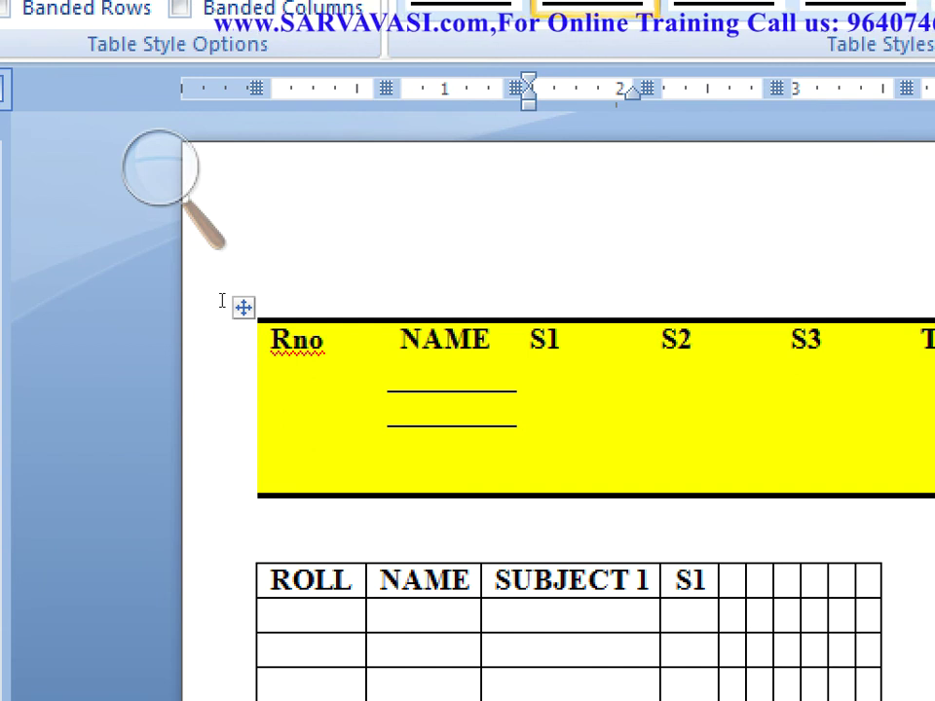
key(Left)
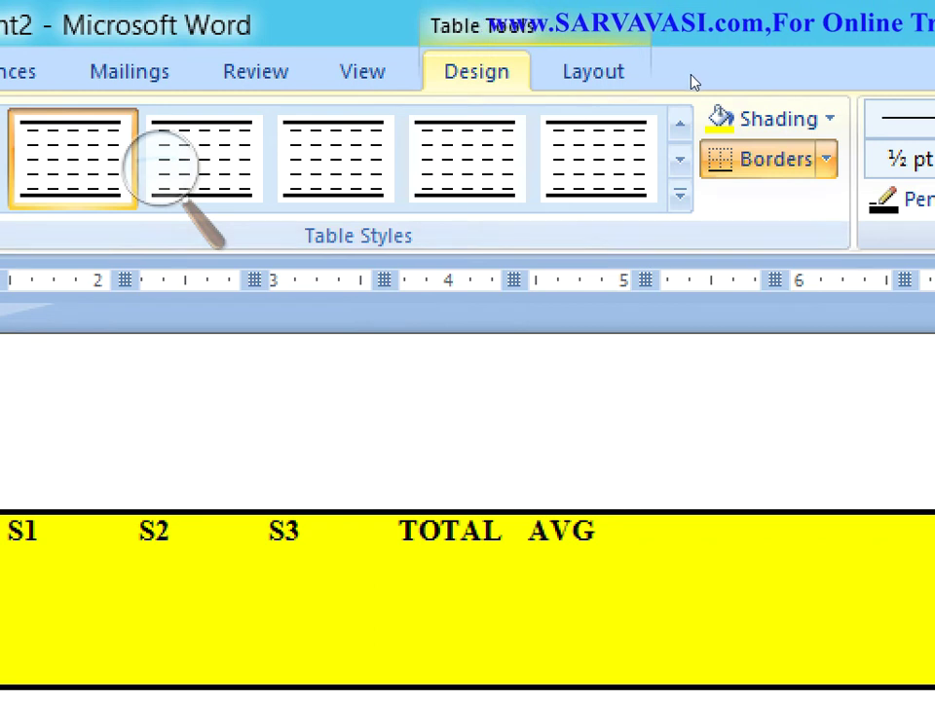
click(825, 158)
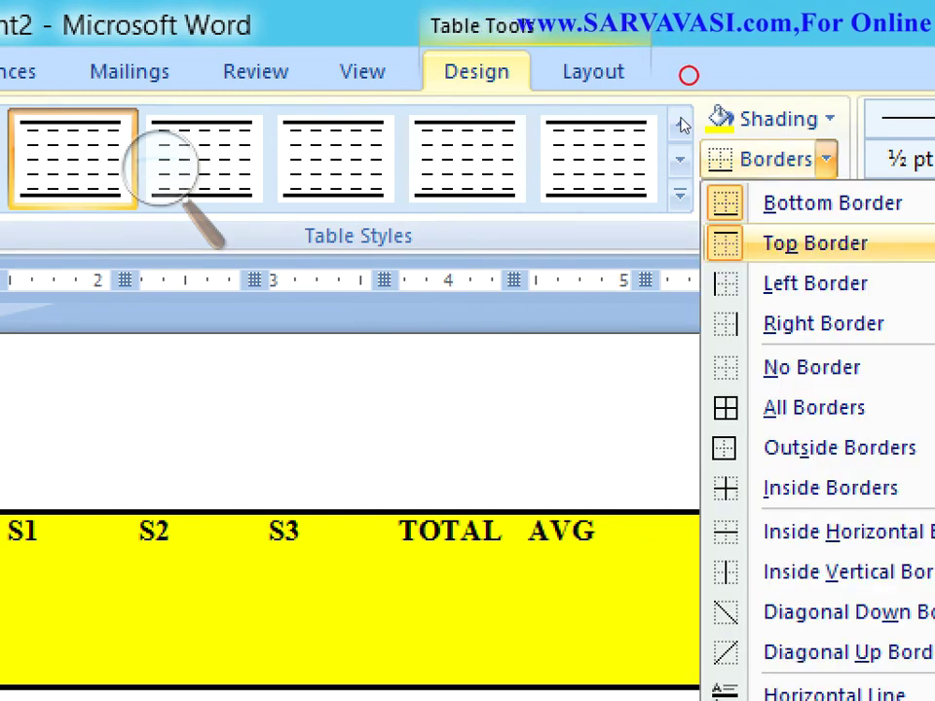
click(814, 283)
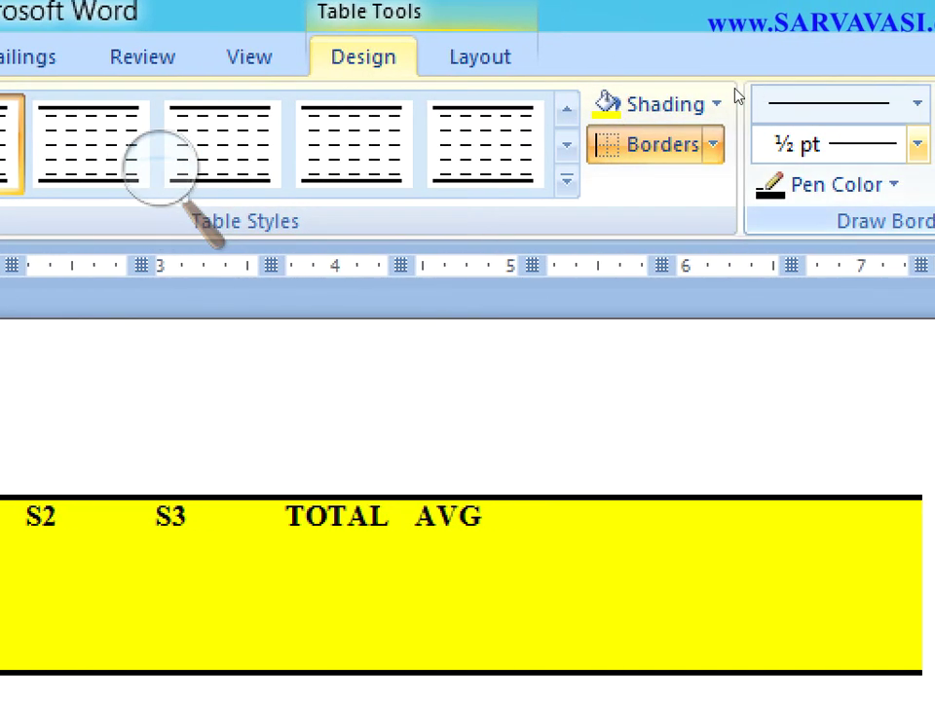
click(713, 145)
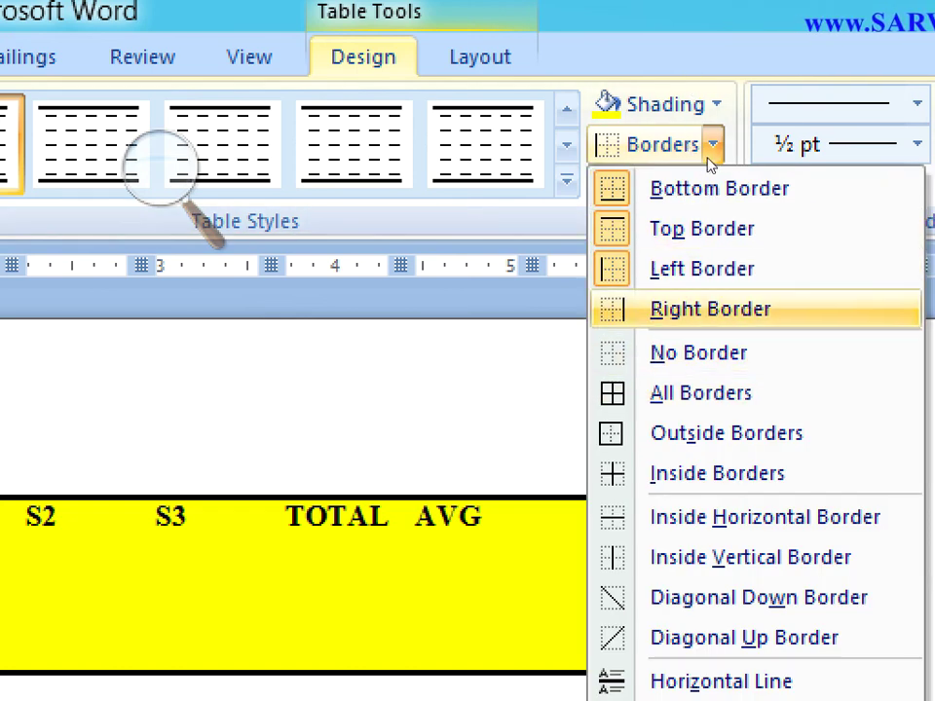
click(710, 148)
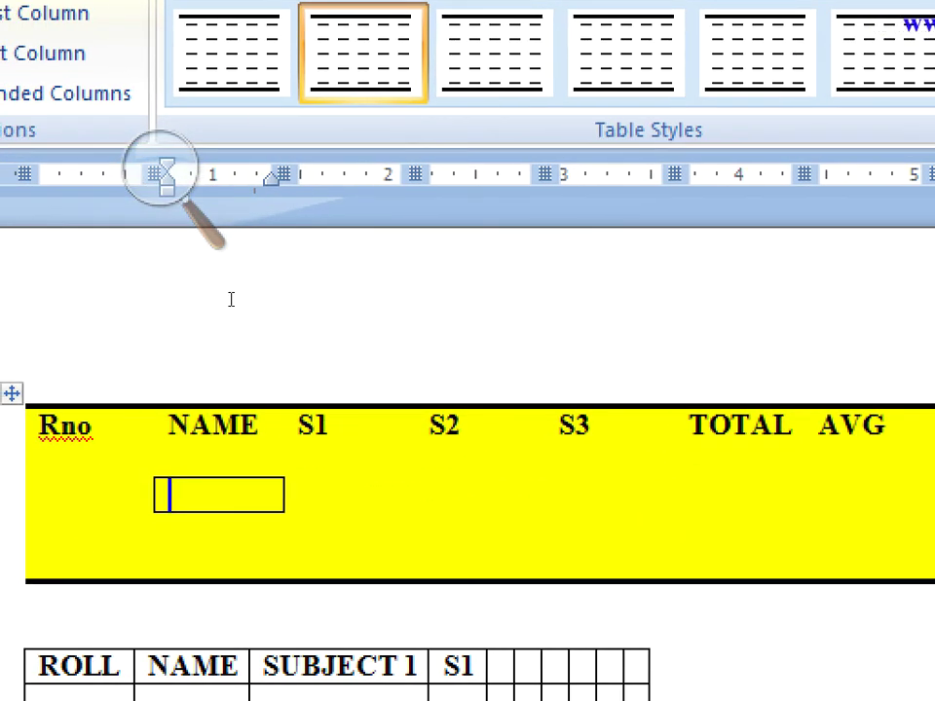
- Select the entire upper table for whole-table border changes
click(342, 307)
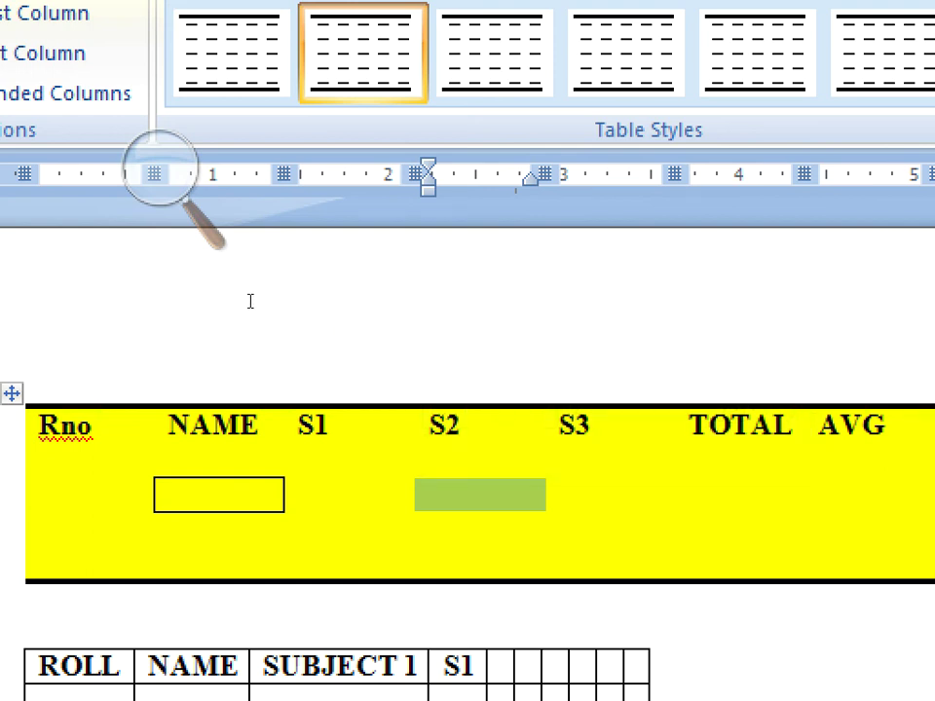
click(139, 251)
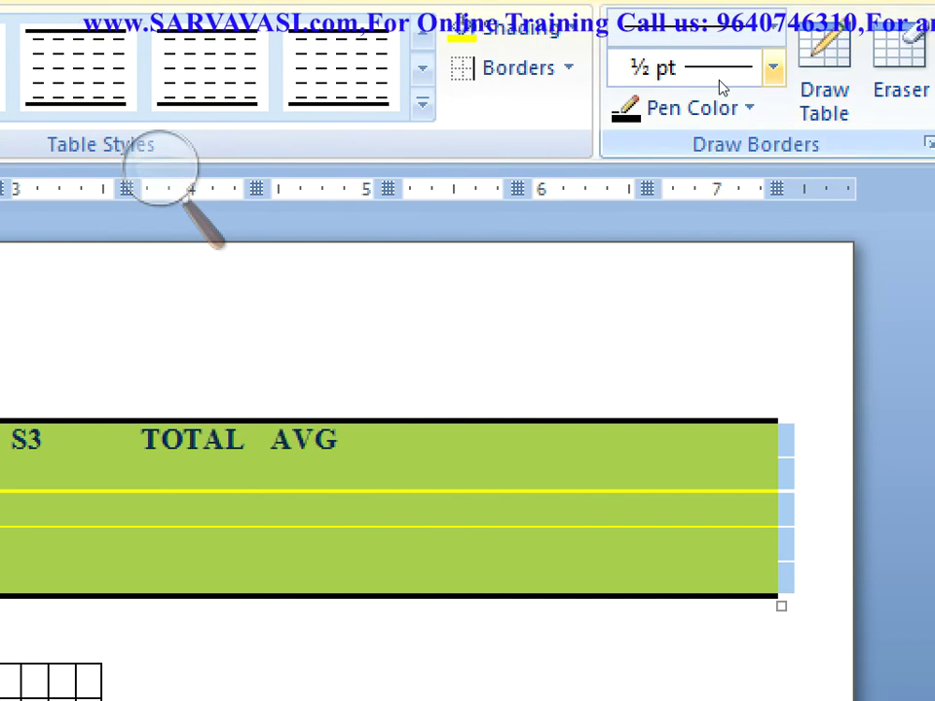
click(569, 67)
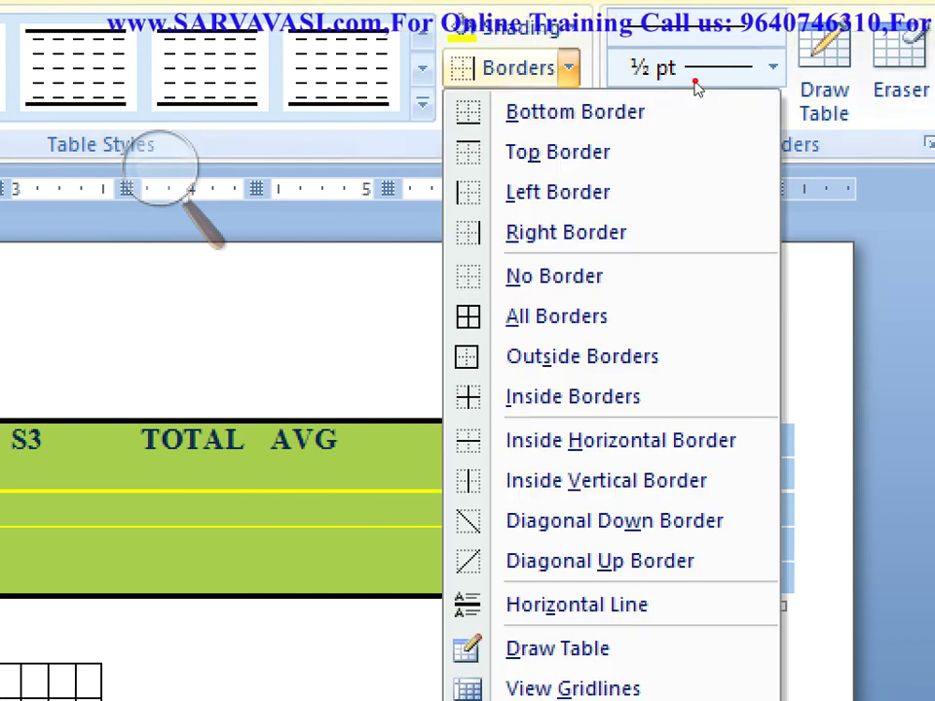
- Apply All Borders so every table cell gets thin black ½ pt gridlines
click(690, 195)
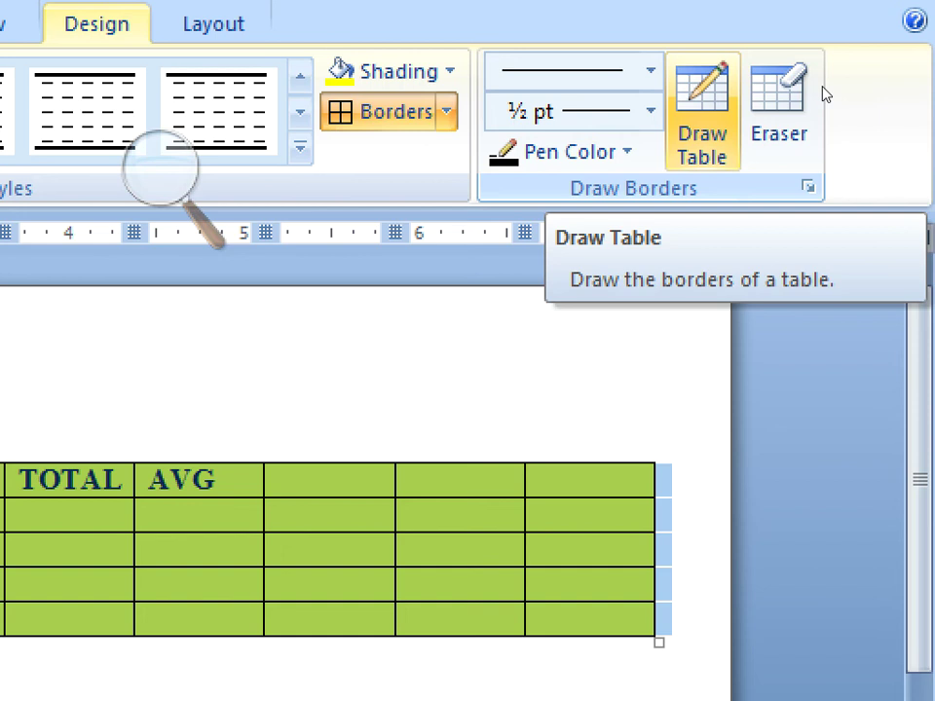
key(Escape)
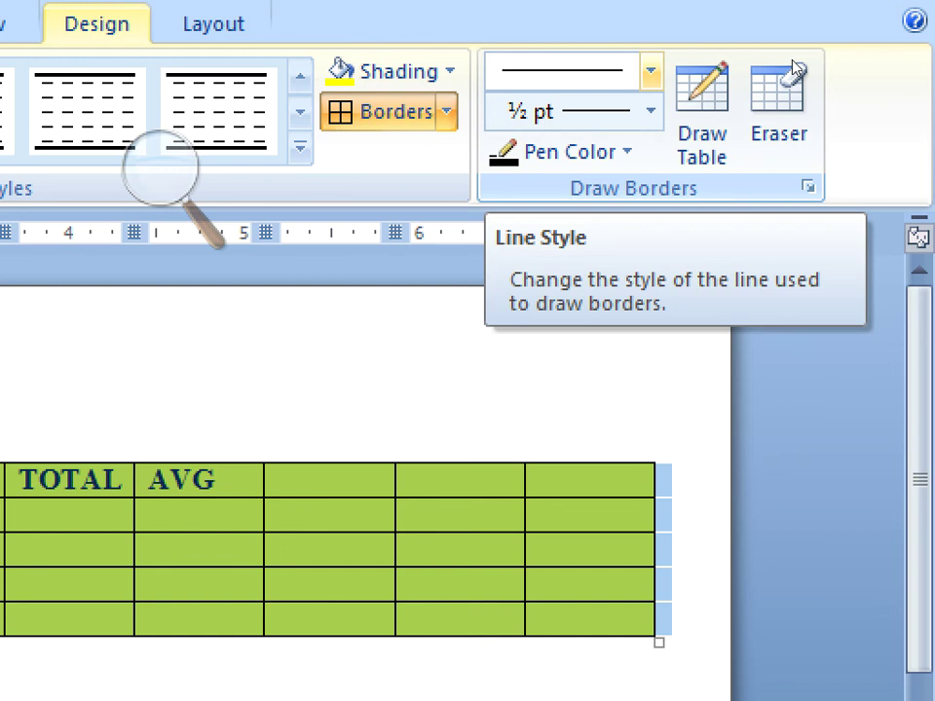
key(Return)
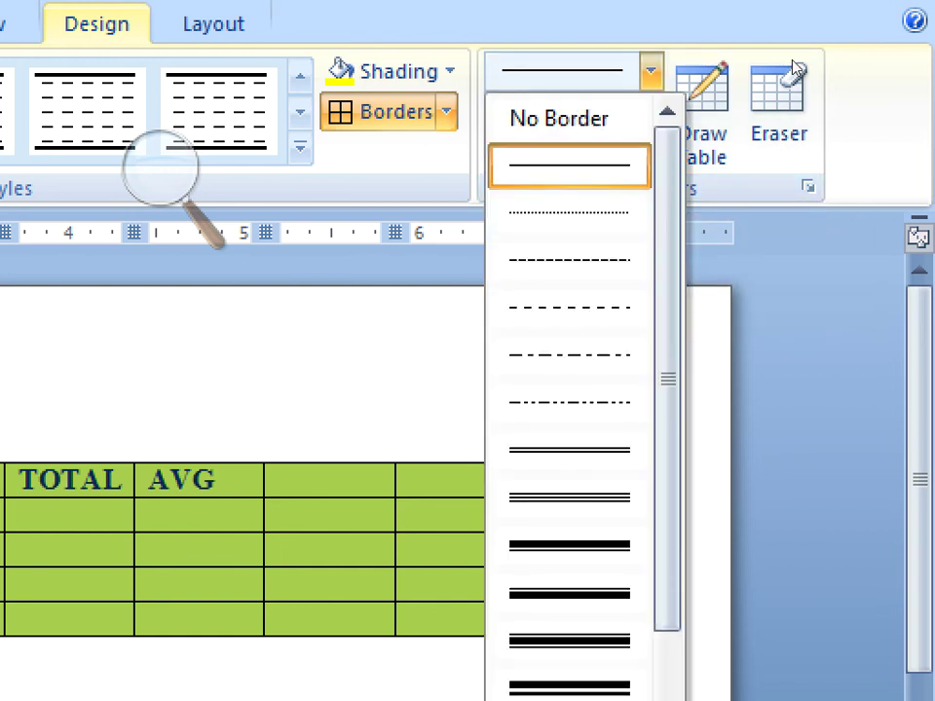
key(Down)
key(Down)
key(Down)
key(Down)
key(Down)
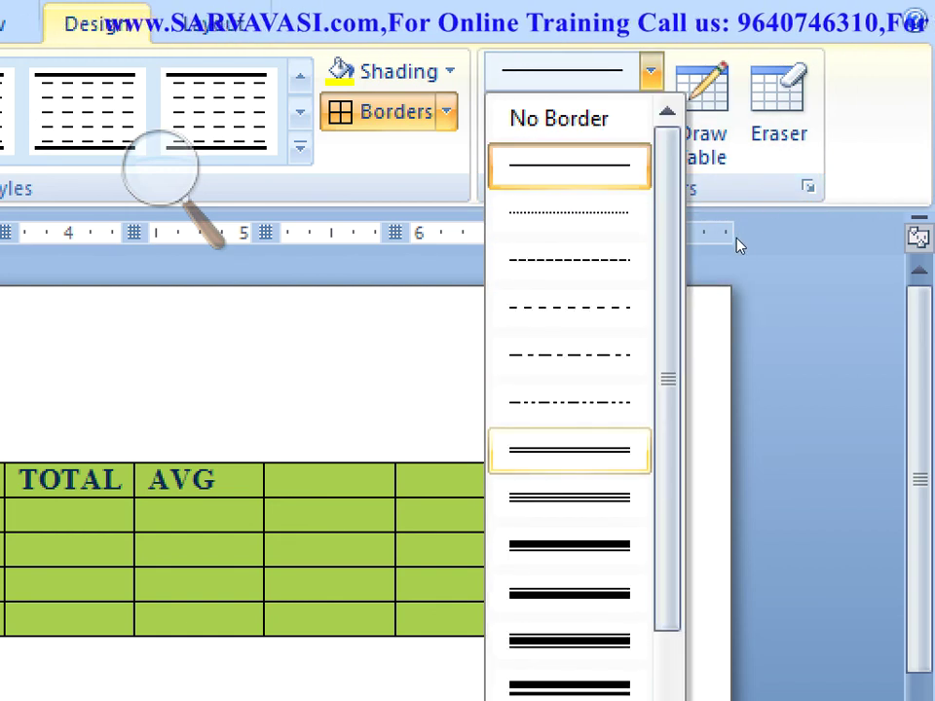
key(Return)
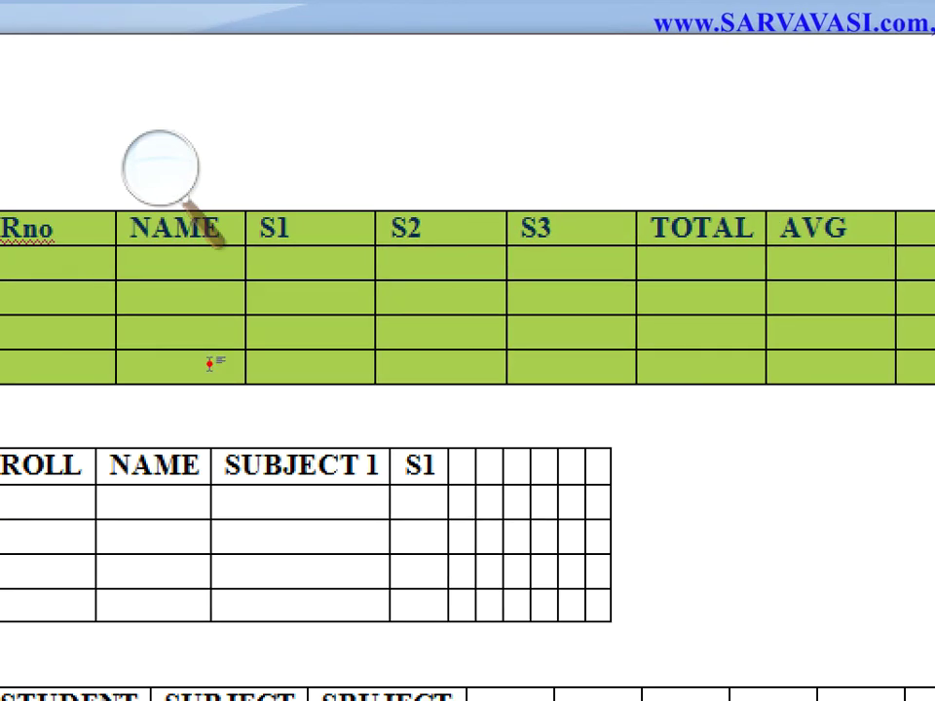
click(209, 363)
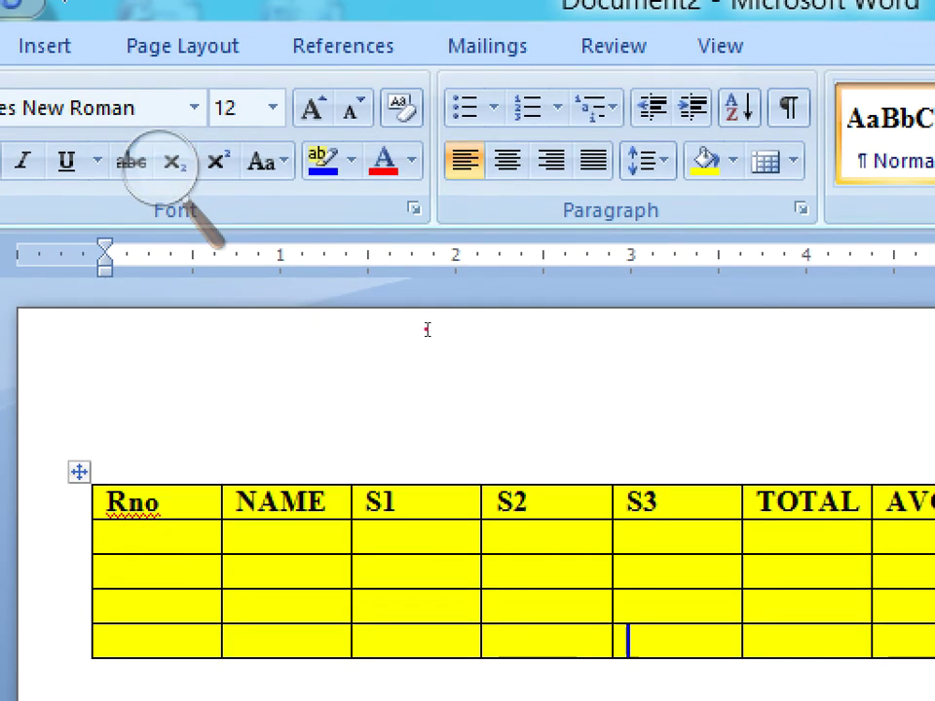
- Choose the dash-dot-dot line style and a red pen colour for drawing borders
click(630, 66)
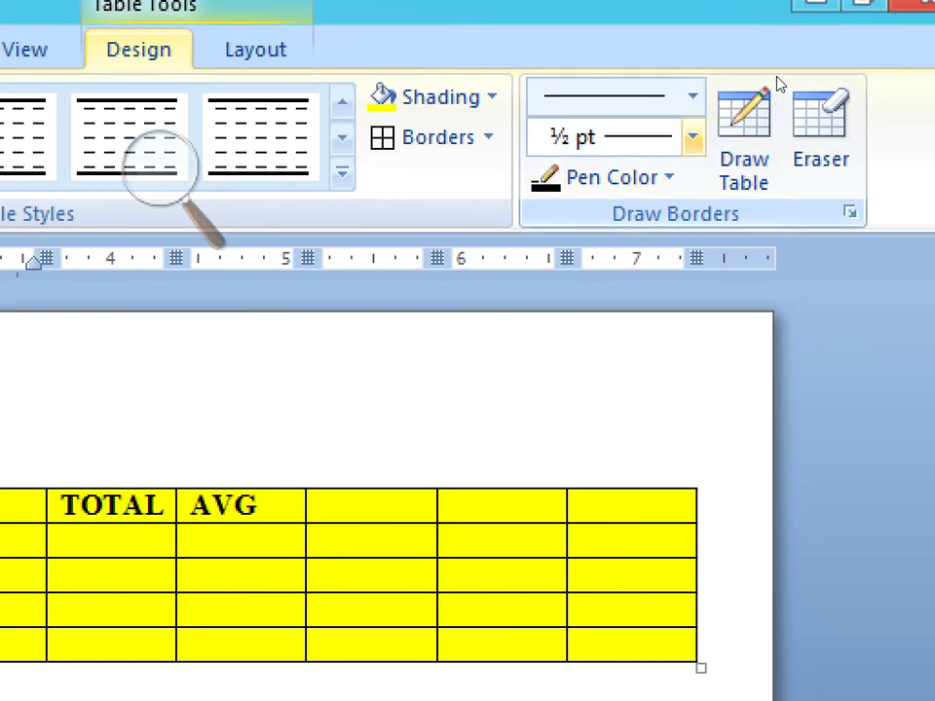
click(691, 137)
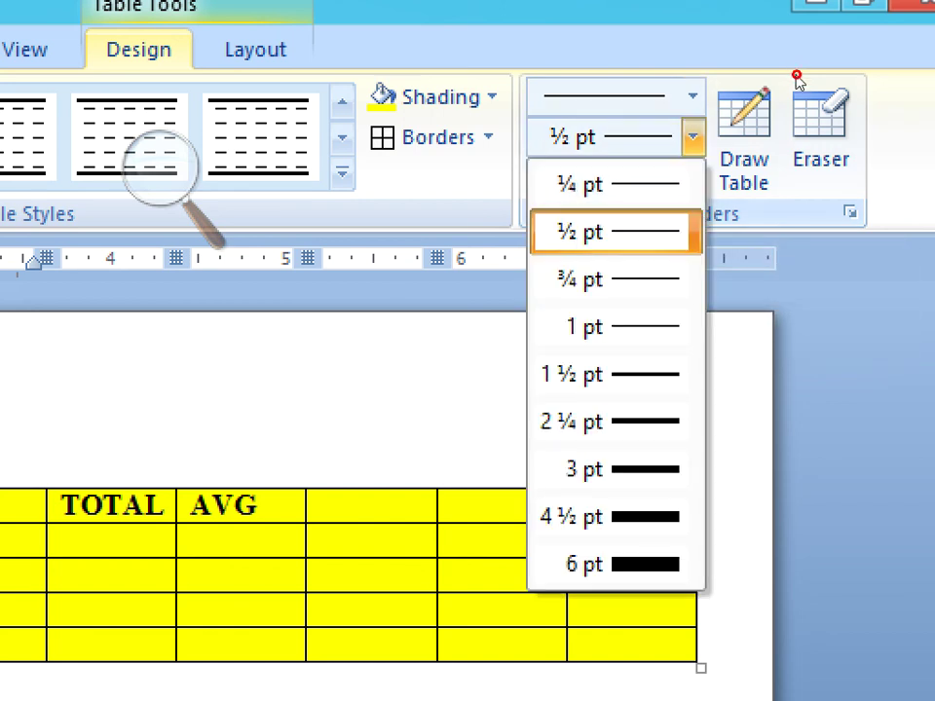
click(797, 74)
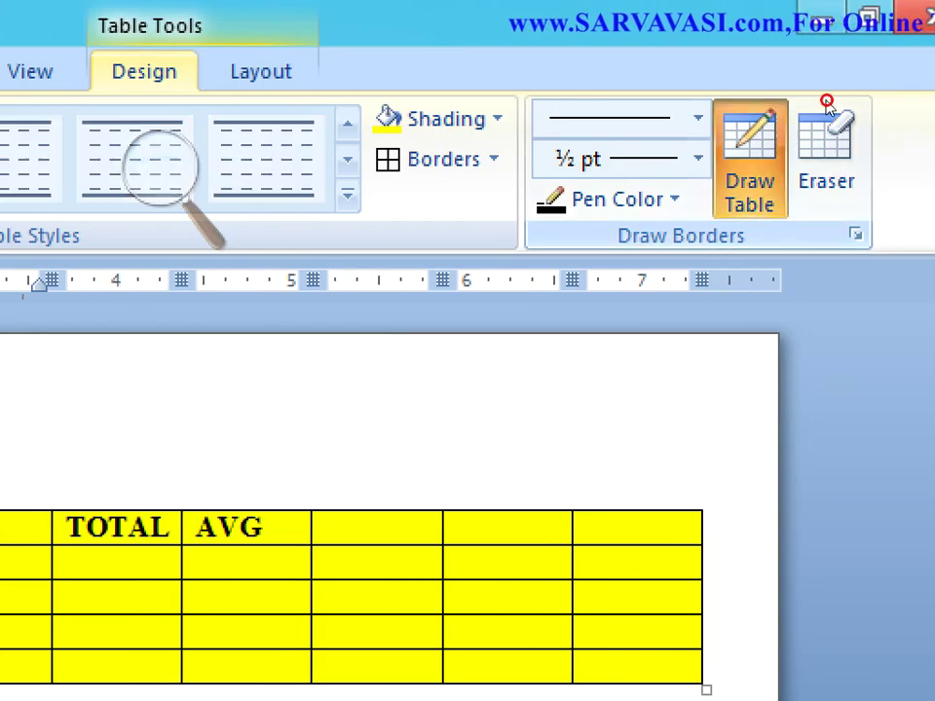
click(697, 118)
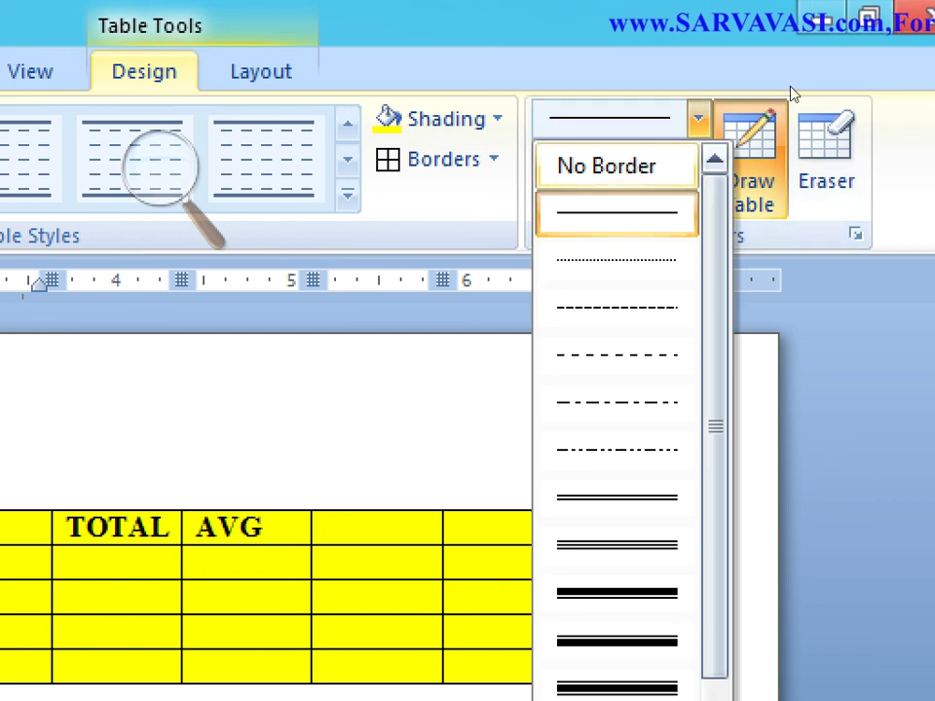
click(616, 450)
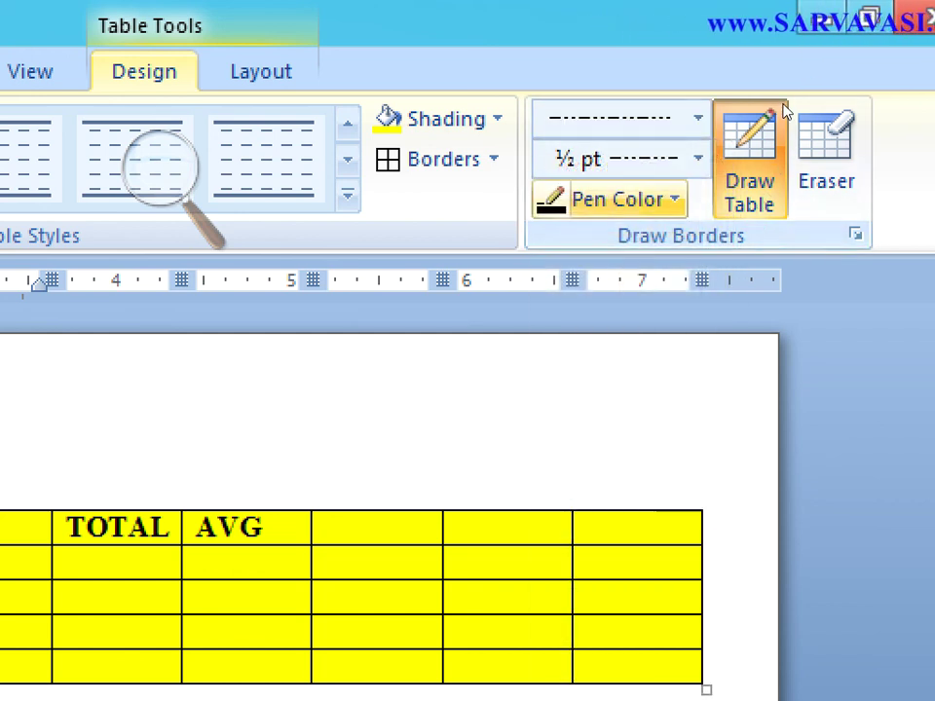
click(617, 199)
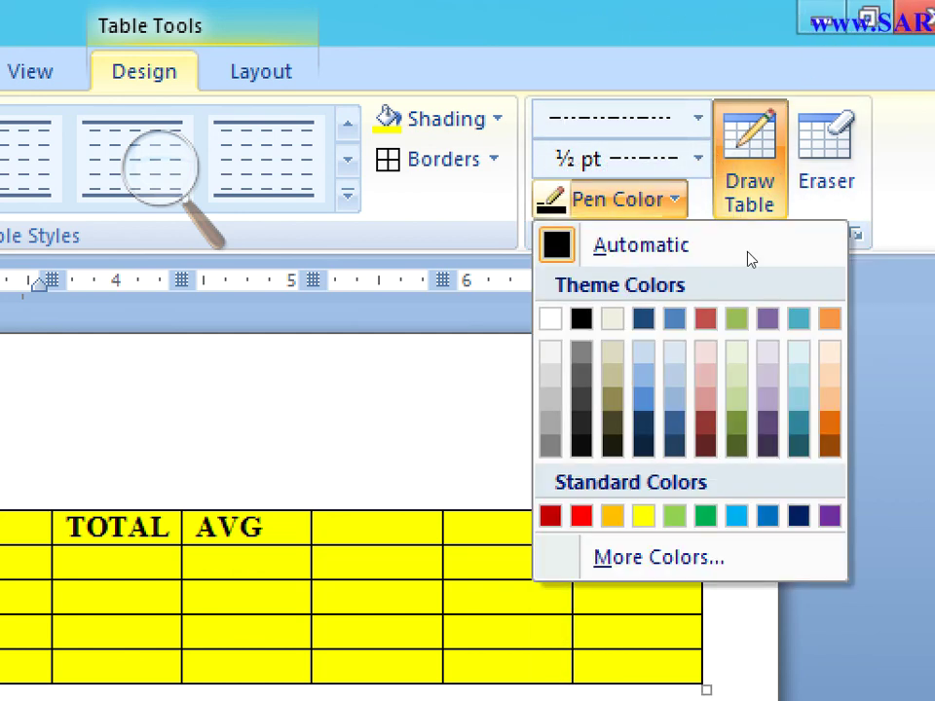
key(Return)
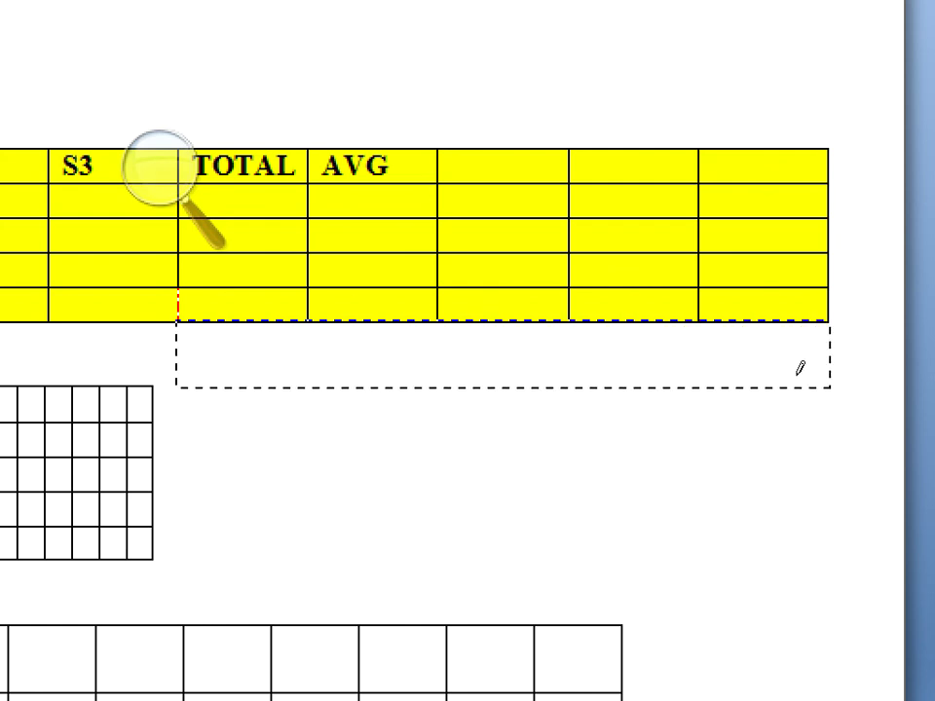
- Draw a red dash-dot block under the table and split it into five columns and four rows
drag(177, 321, 800, 368)
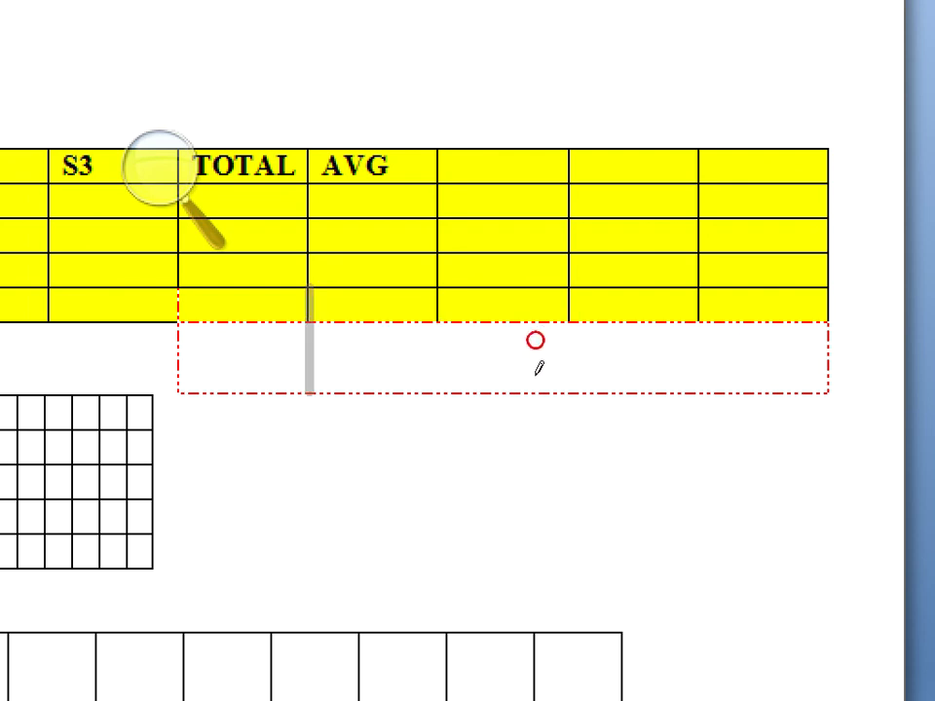
drag(438, 288, 438, 394)
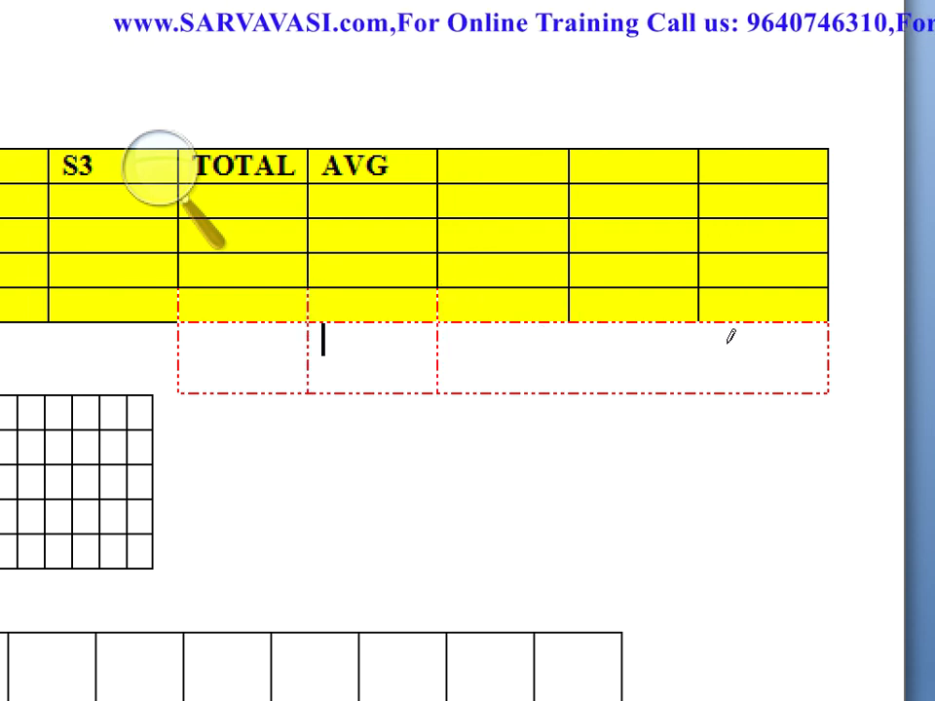
drag(666, 342, 669, 367)
drag(733, 336, 730, 365)
drag(181, 349, 825, 350)
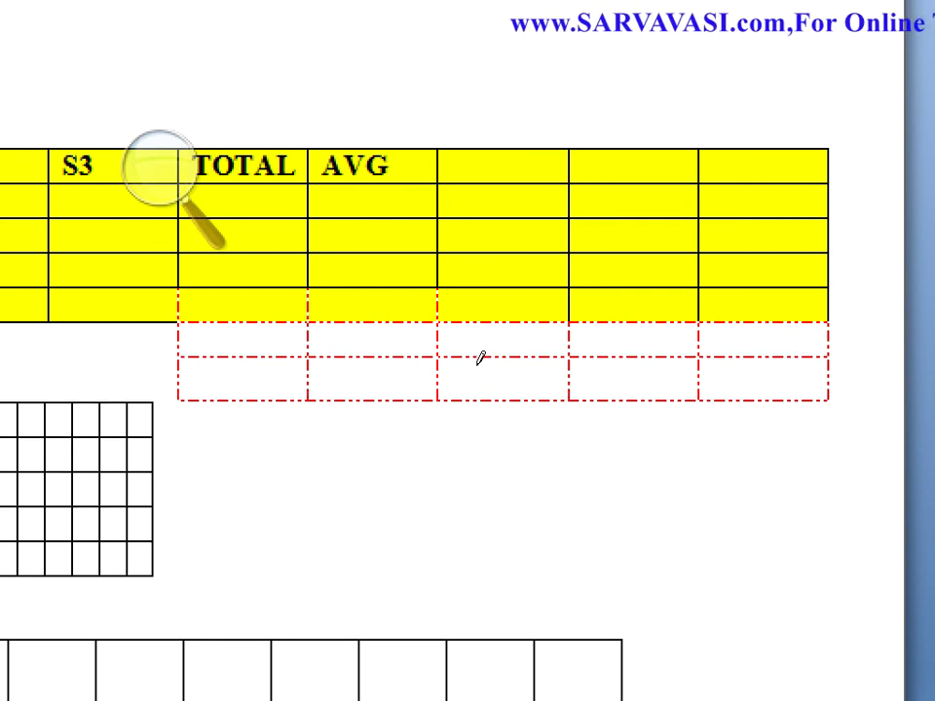
drag(185, 378, 818, 377)
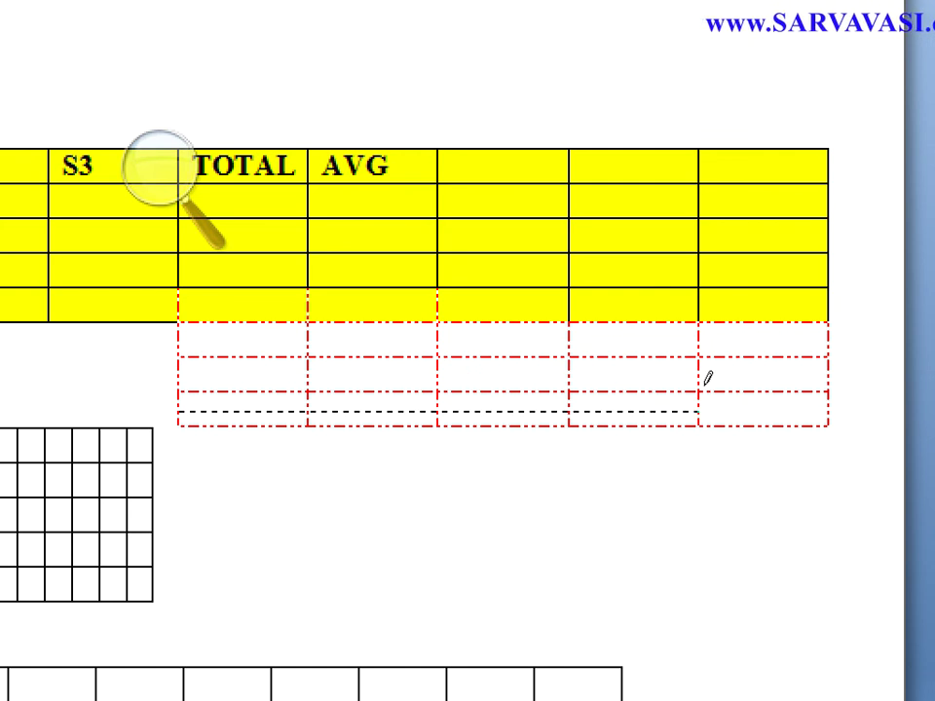
drag(772, 385, 772, 385)
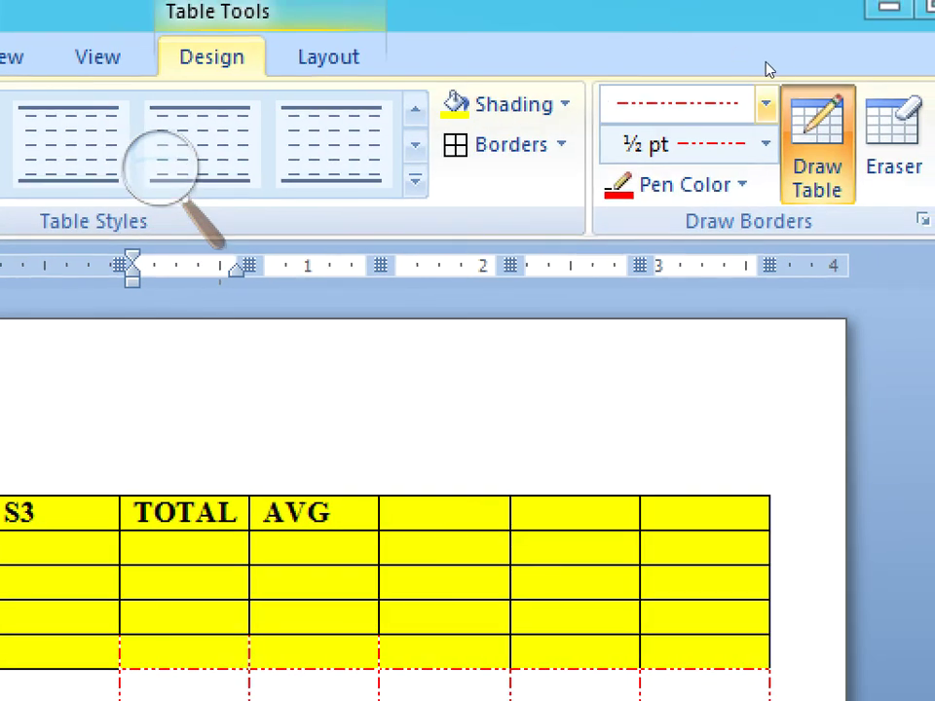
- With a solid 3 pt line, draw a thick row below the red cells and add three dividers
click(766, 103)
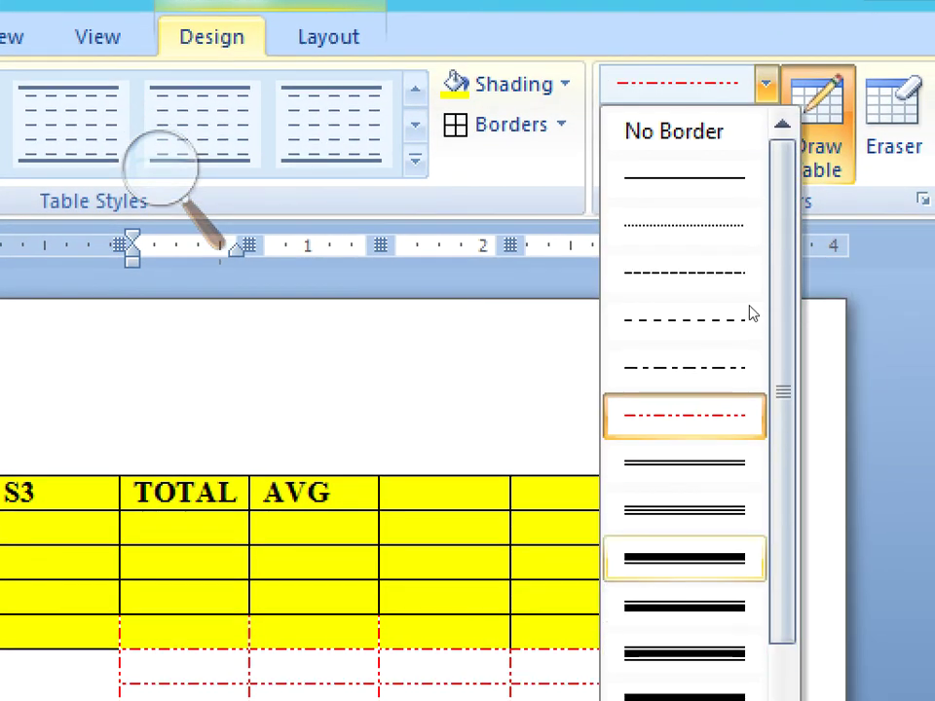
click(685, 558)
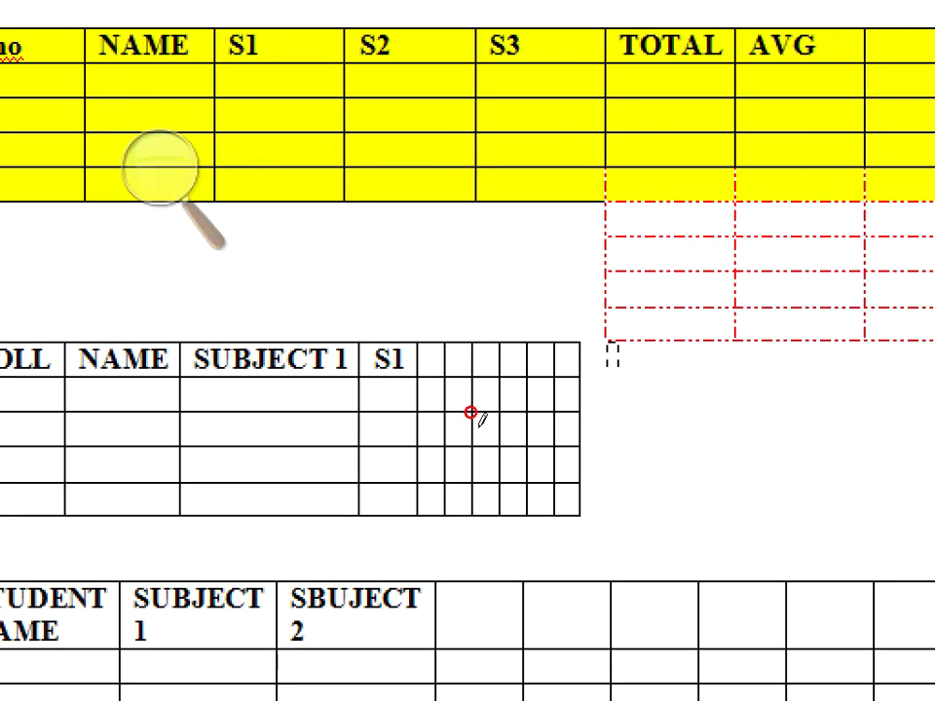
drag(557, 436, 799, 449)
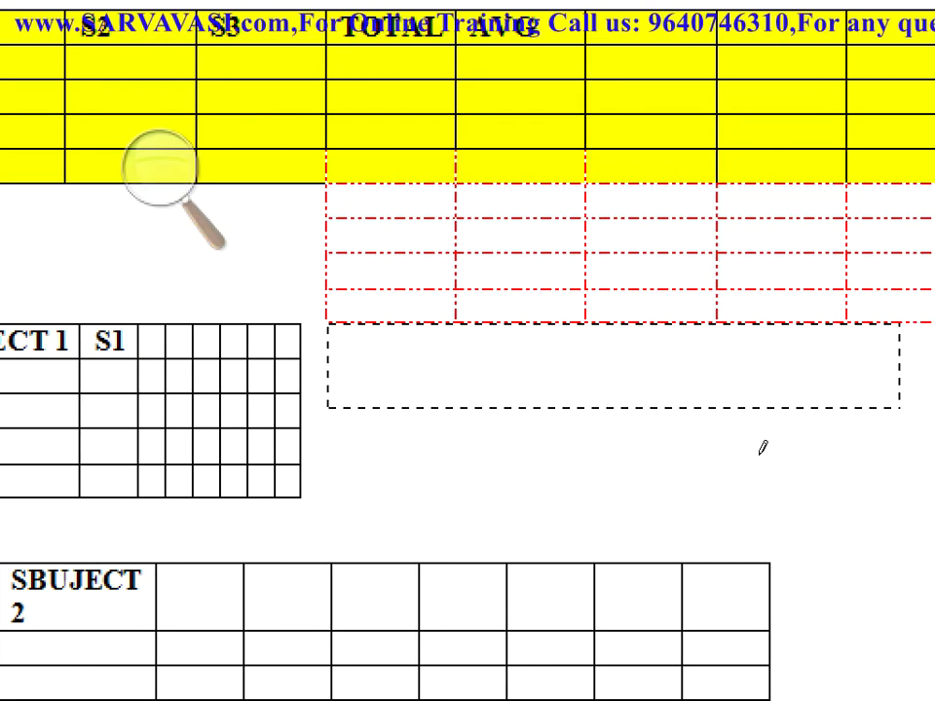
drag(800, 449, 799, 449)
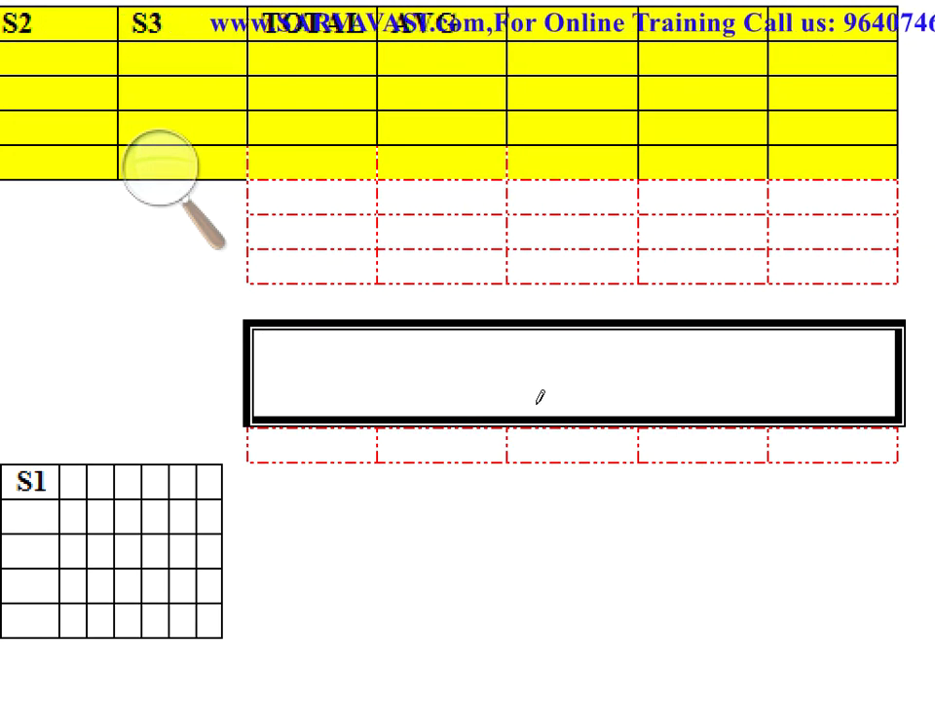
drag(541, 411, 528, 447)
drag(608, 407, 596, 447)
drag(638, 268, 666, 444)
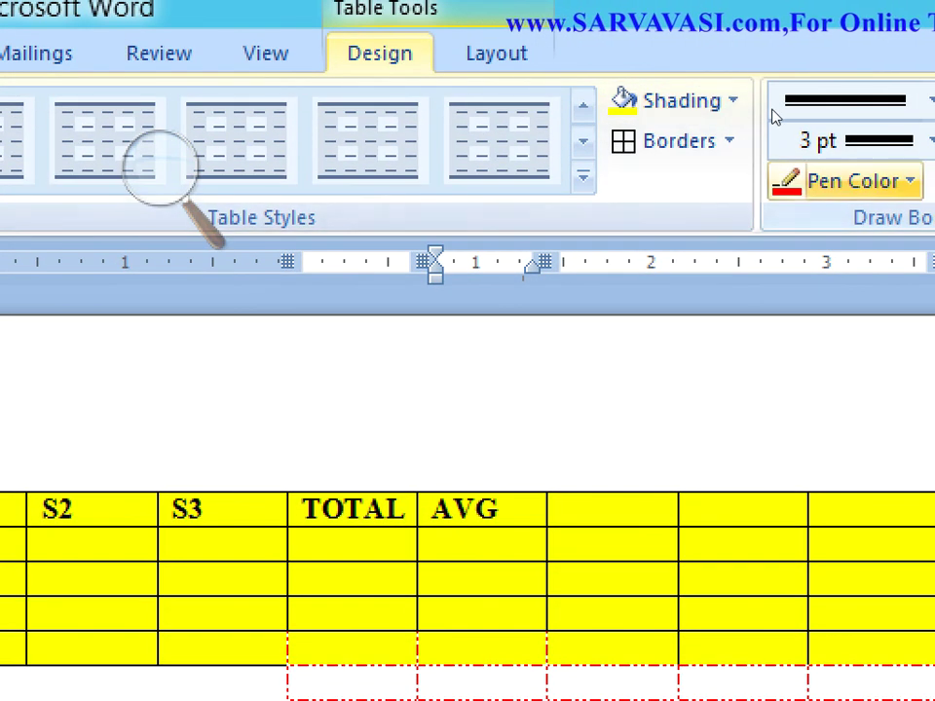
- Switch the pen to green, draw a divider in the thick row, and turn on Eraser
click(779, 179)
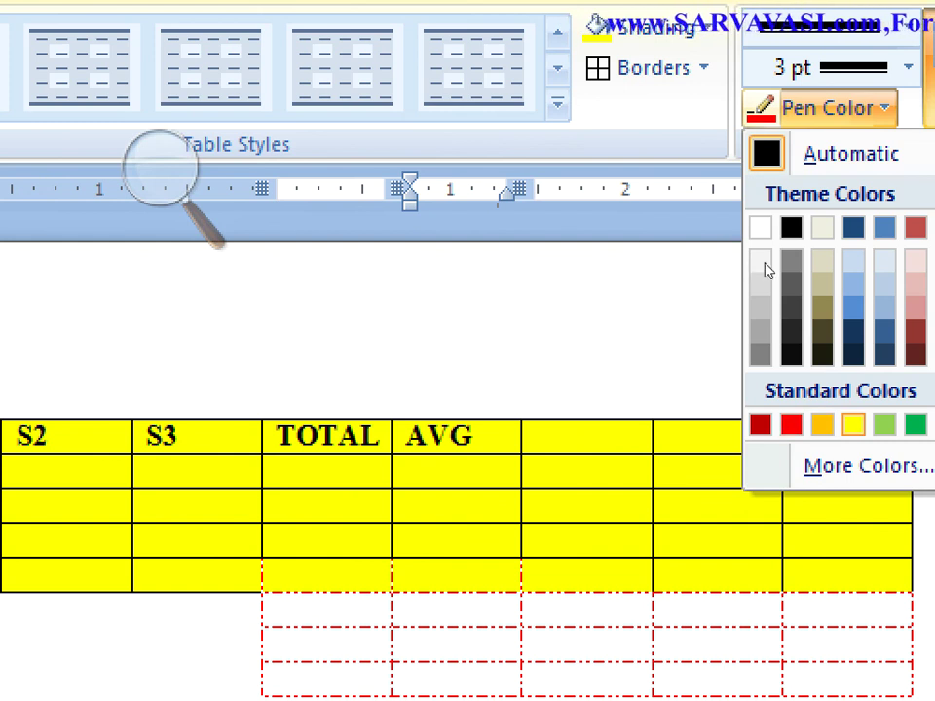
click(782, 262)
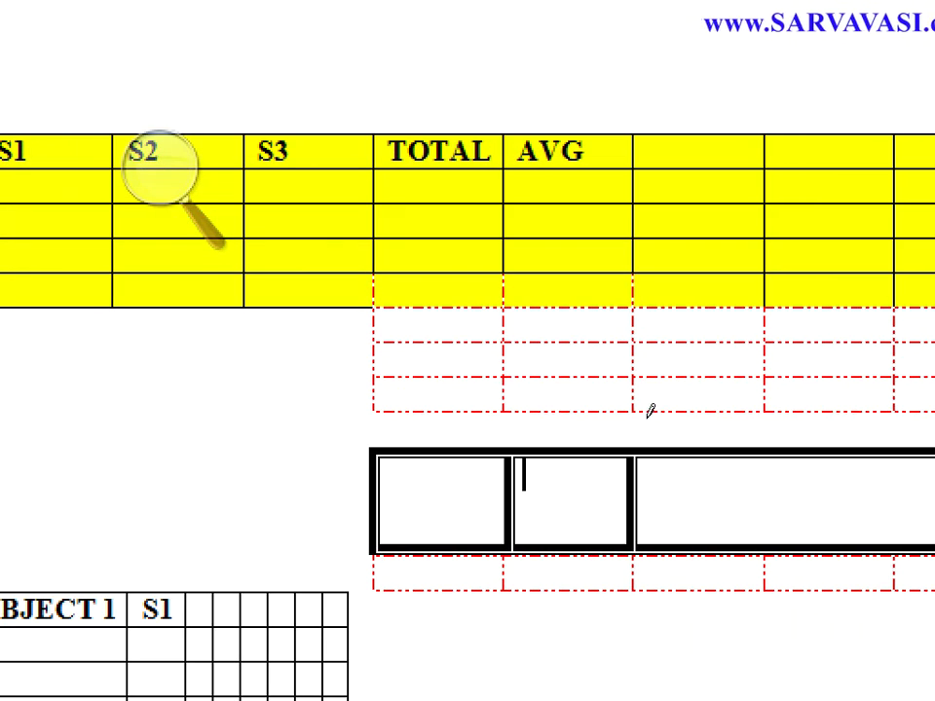
drag(651, 416, 663, 443)
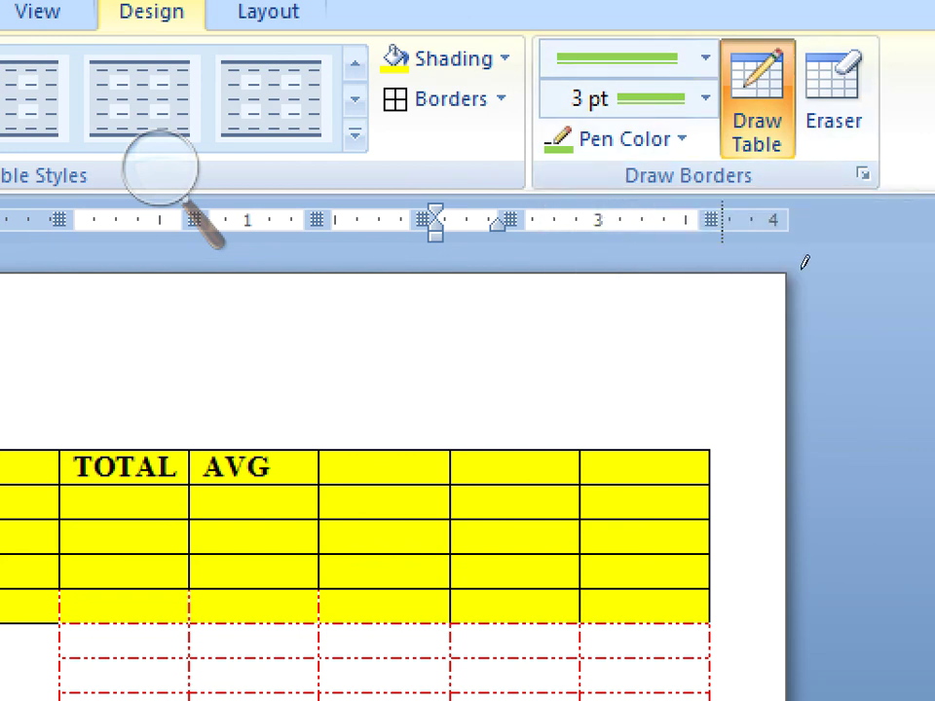
click(856, 91)
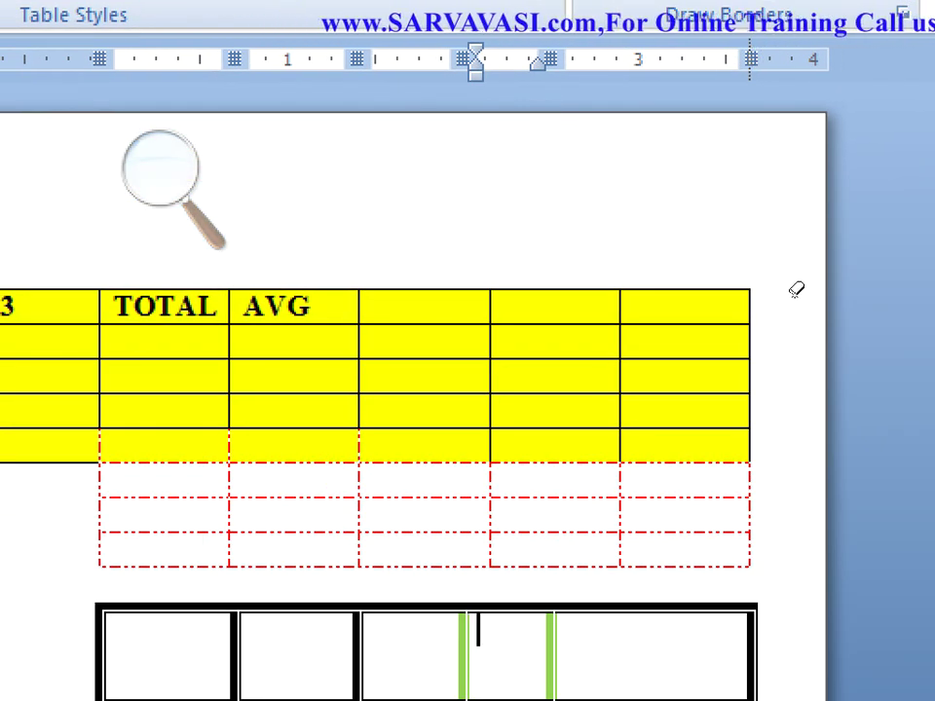
- Erase the inner red dash-dot borders, then the AVG and right-hand gridlines, leaving one merged yellow block
click(795, 290)
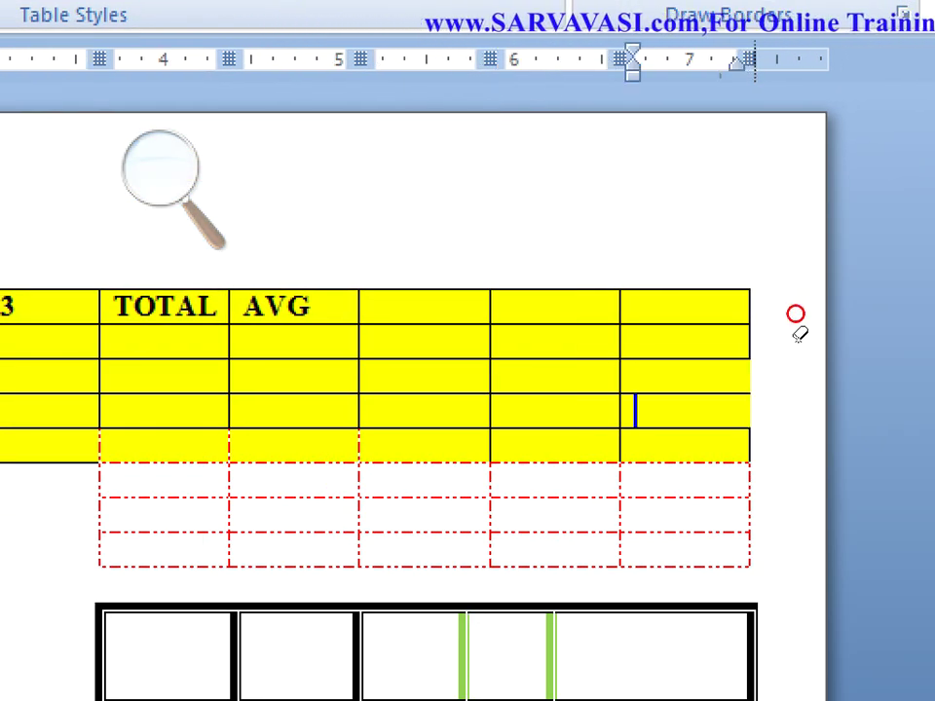
click(795, 378)
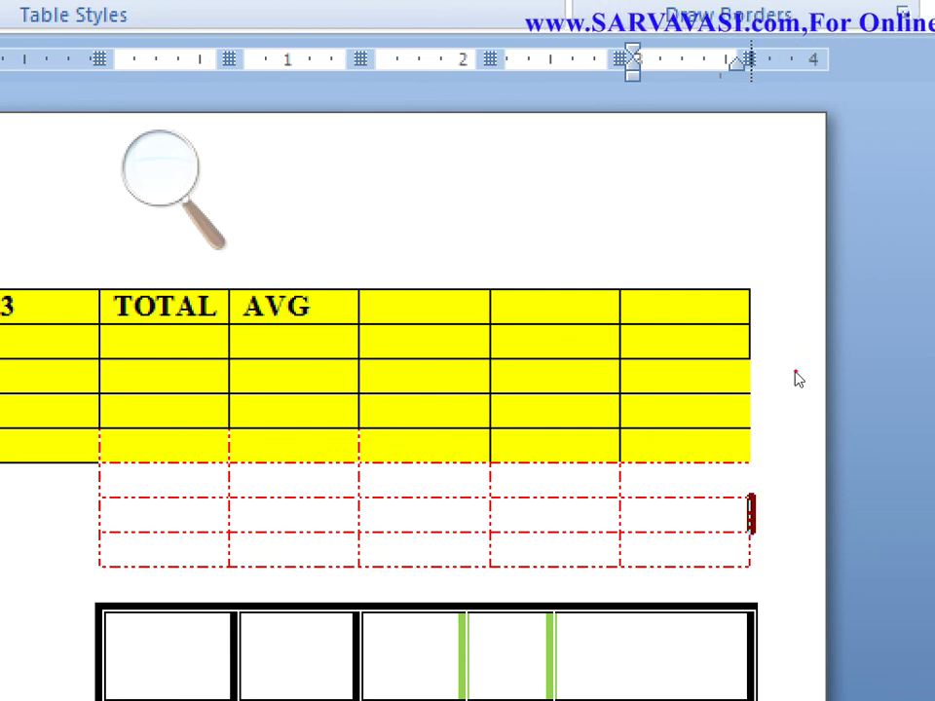
click(781, 394)
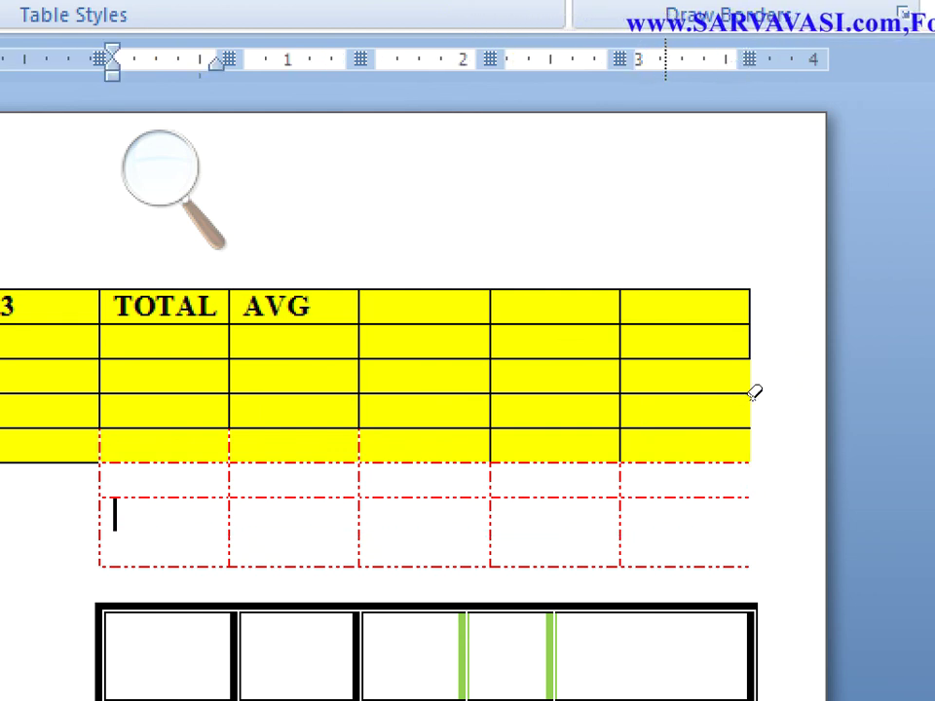
click(726, 367)
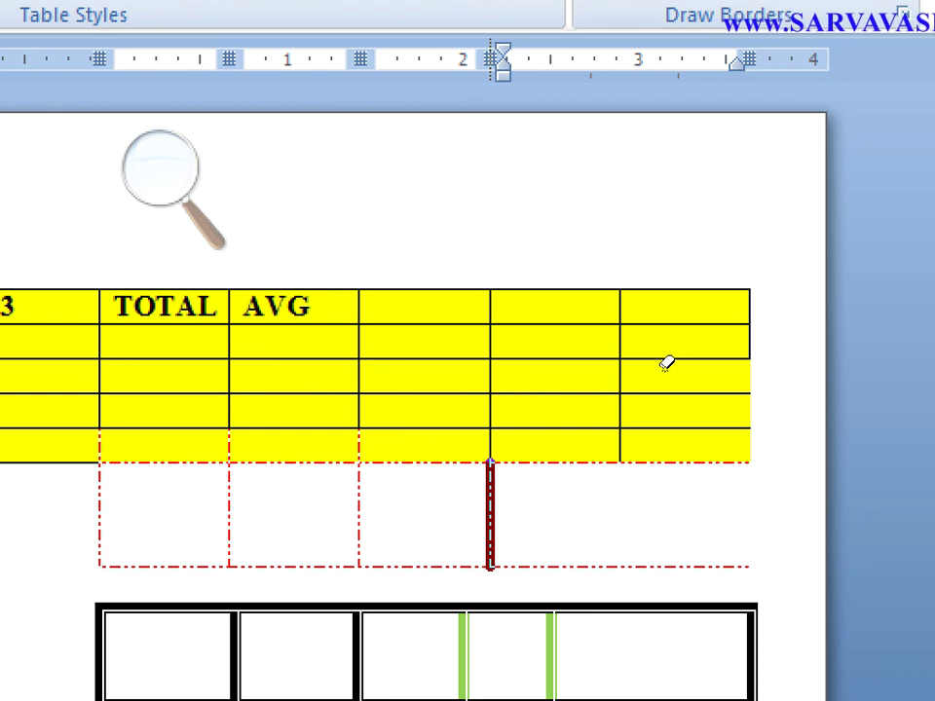
click(665, 363)
click(597, 366)
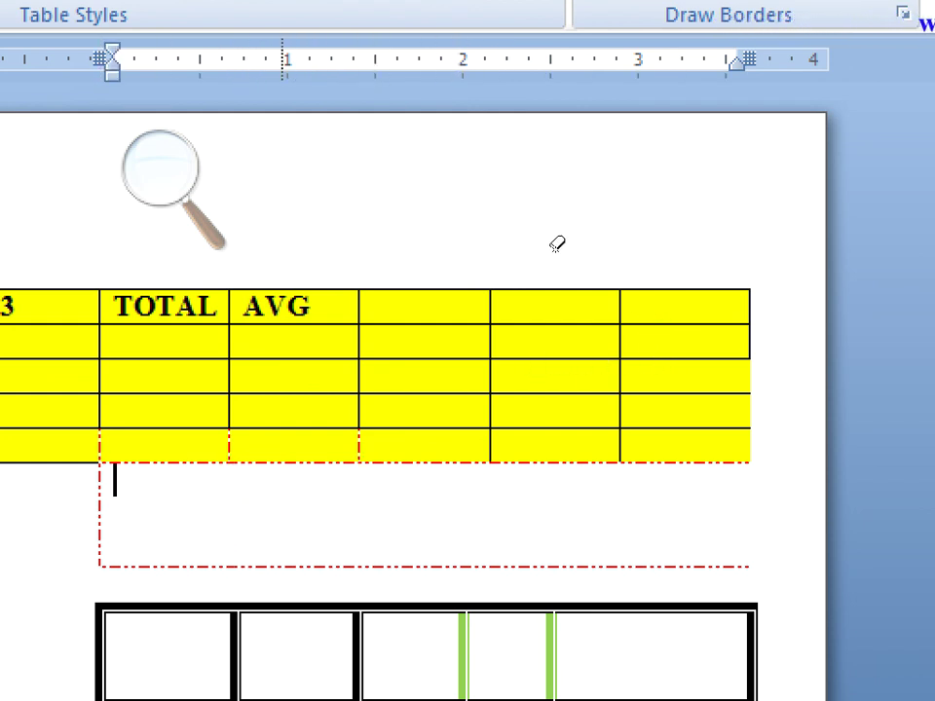
drag(539, 250, 801, 344)
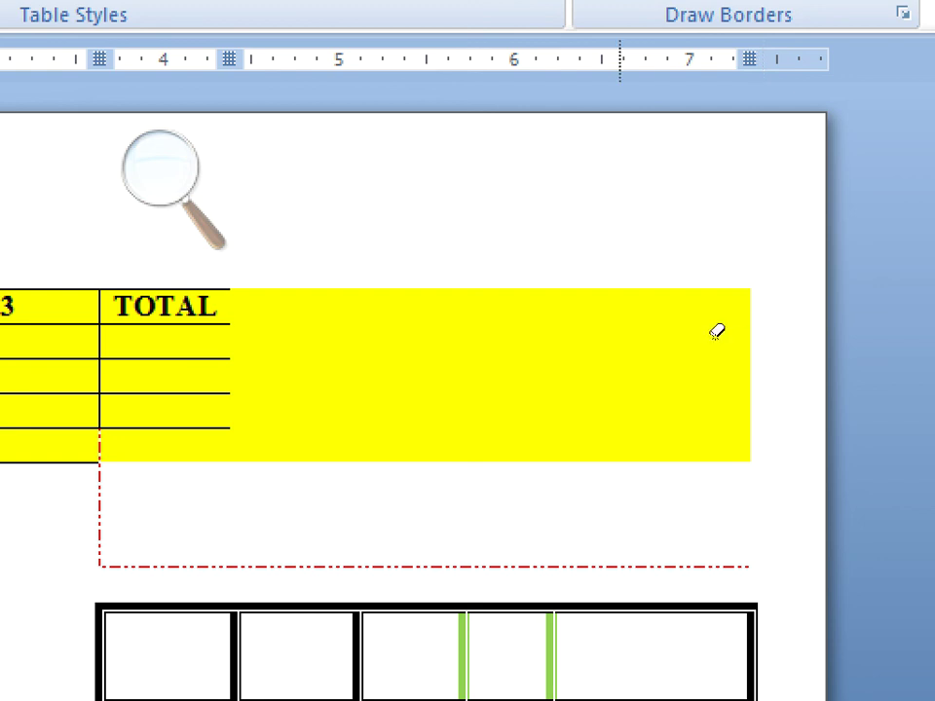
drag(546, 261, 745, 338)
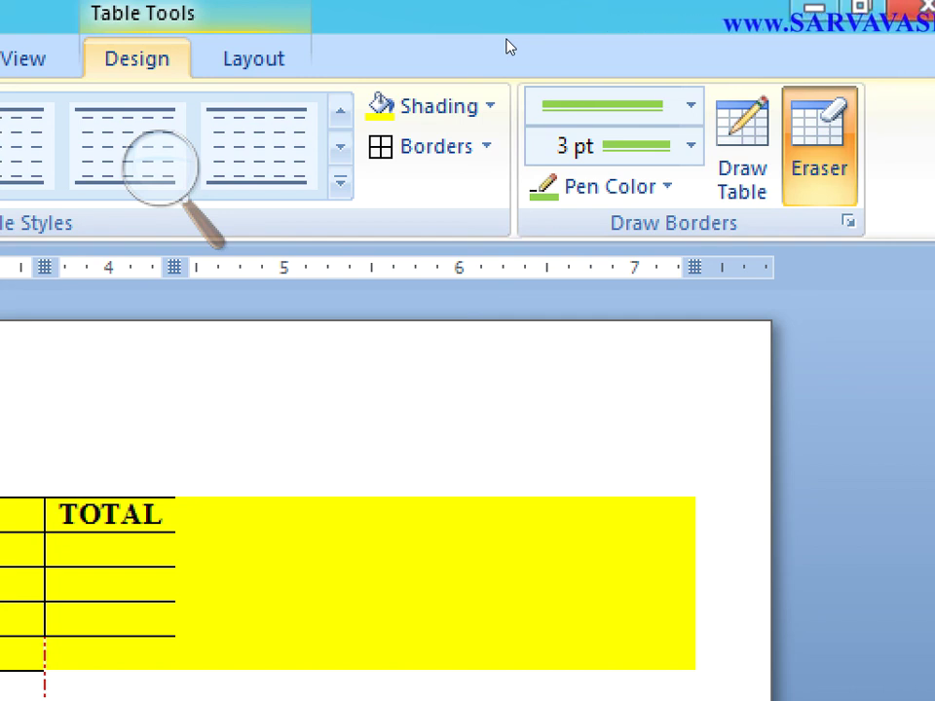
- Bring up the Table Tools Layout options and the taskbar's hidden-icons list
click(253, 59)
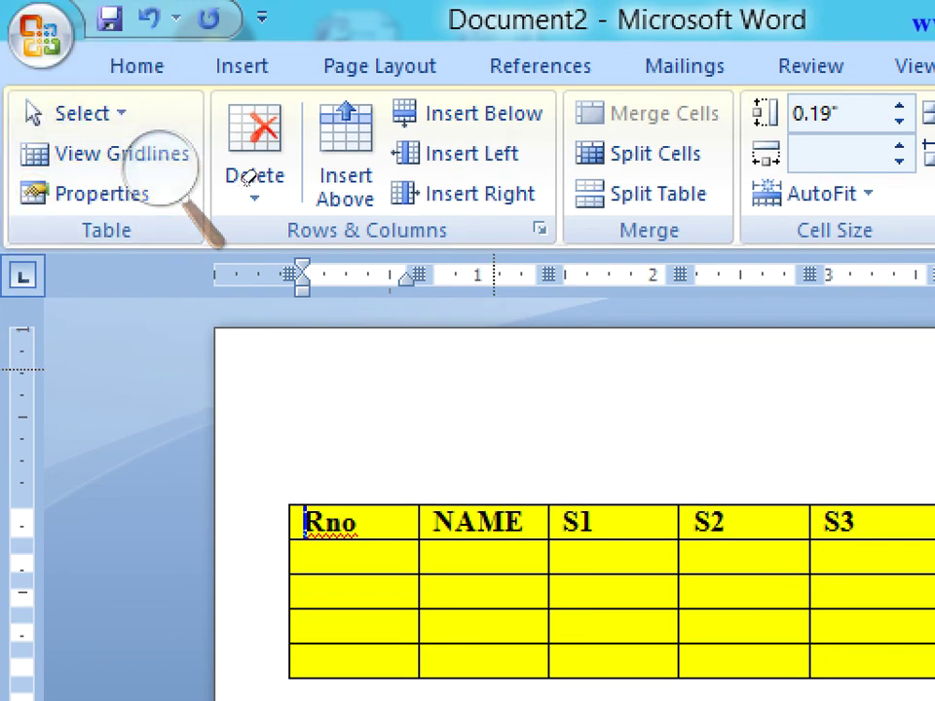
click(158, 162)
click(142, 192)
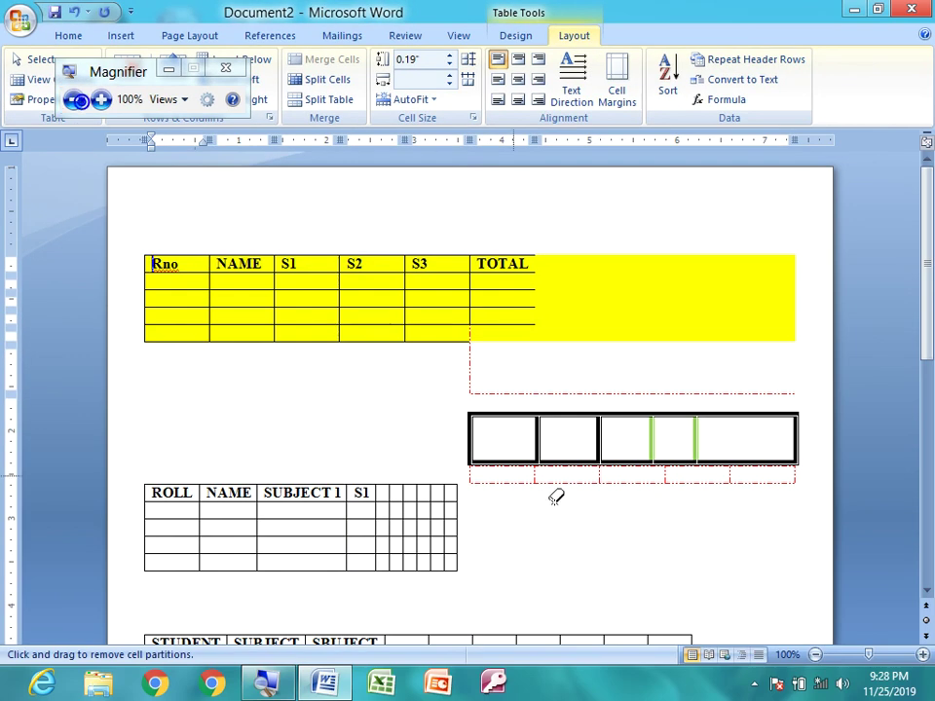
click(751, 684)
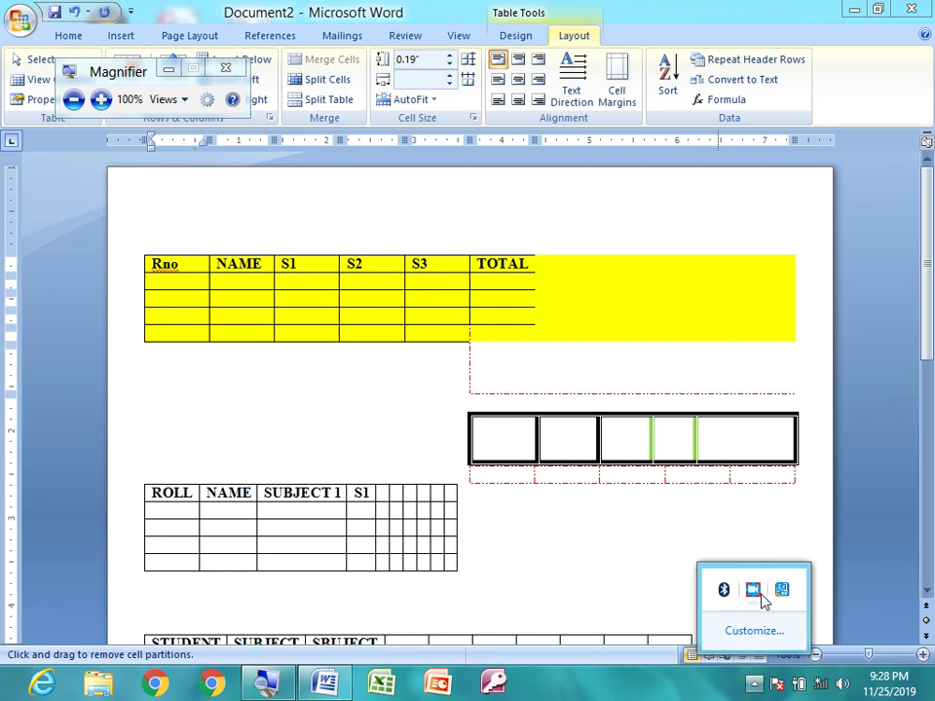